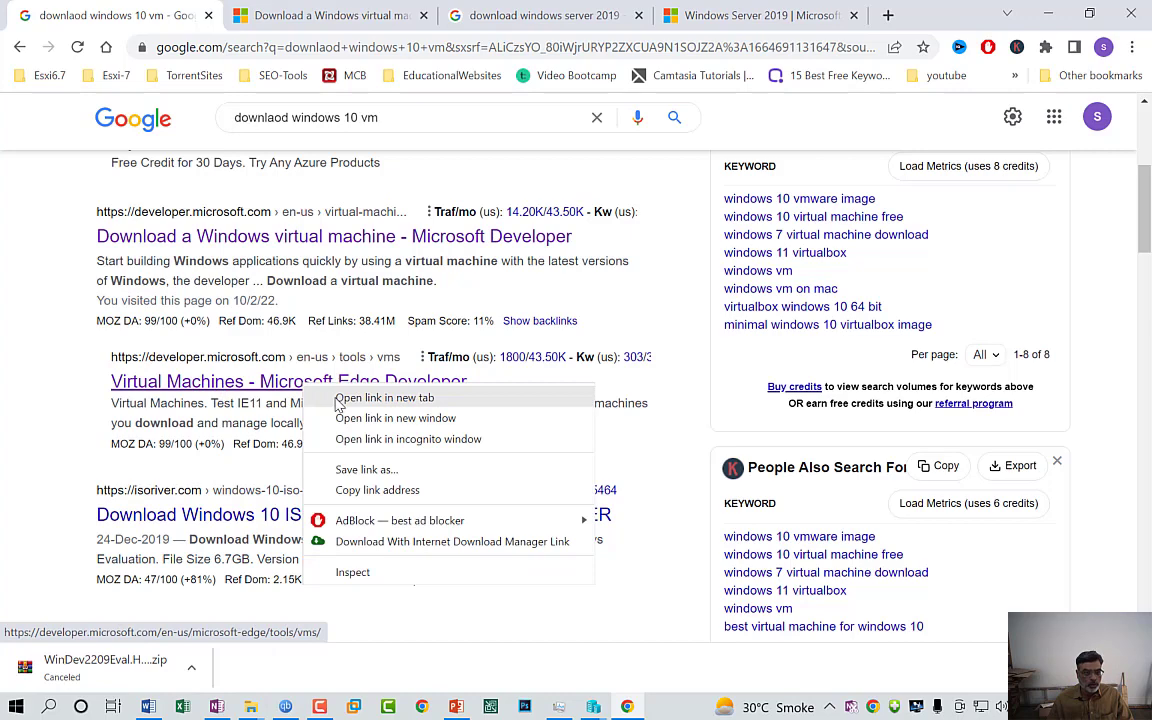
# Open the Virtual Machines developer page in a new tab and close the old download page
pyautogui.click(339, 399)
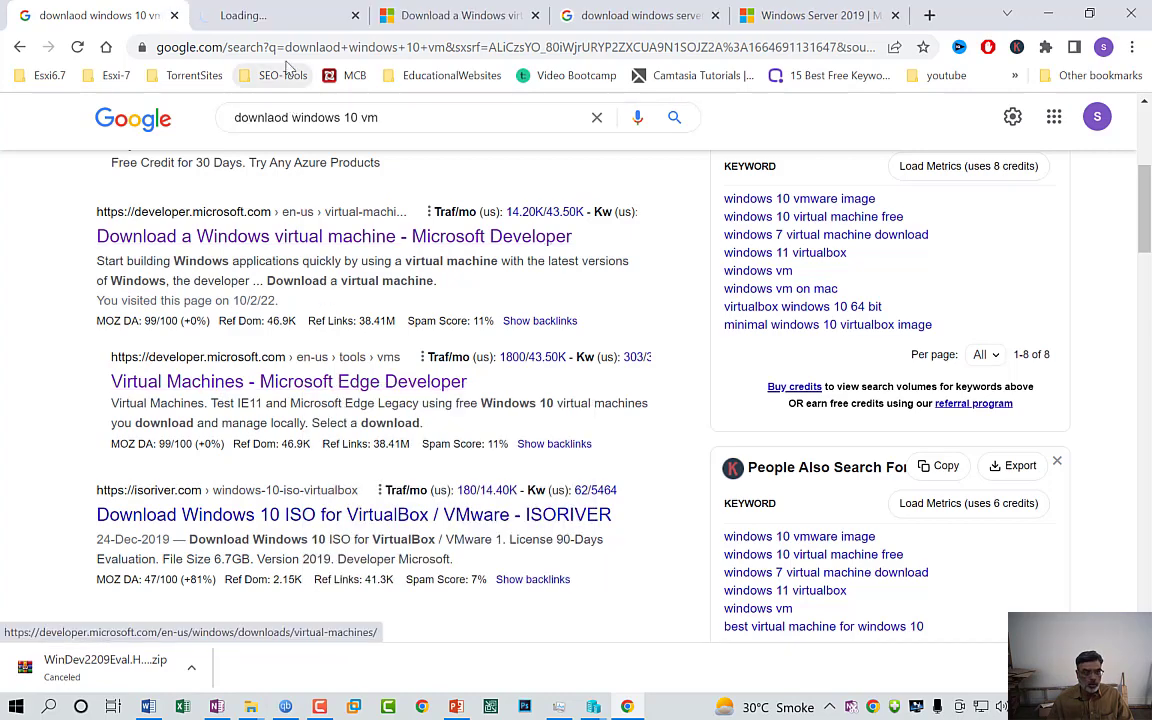
pyautogui.click(294, 22)
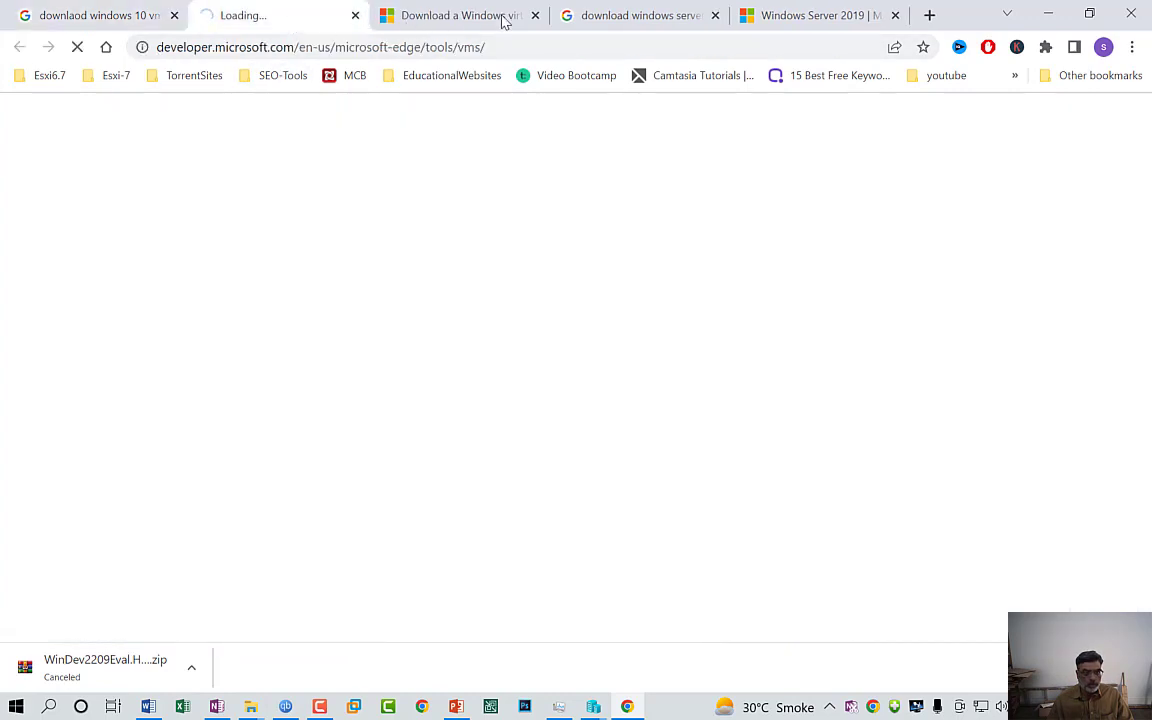
pyautogui.click(536, 16)
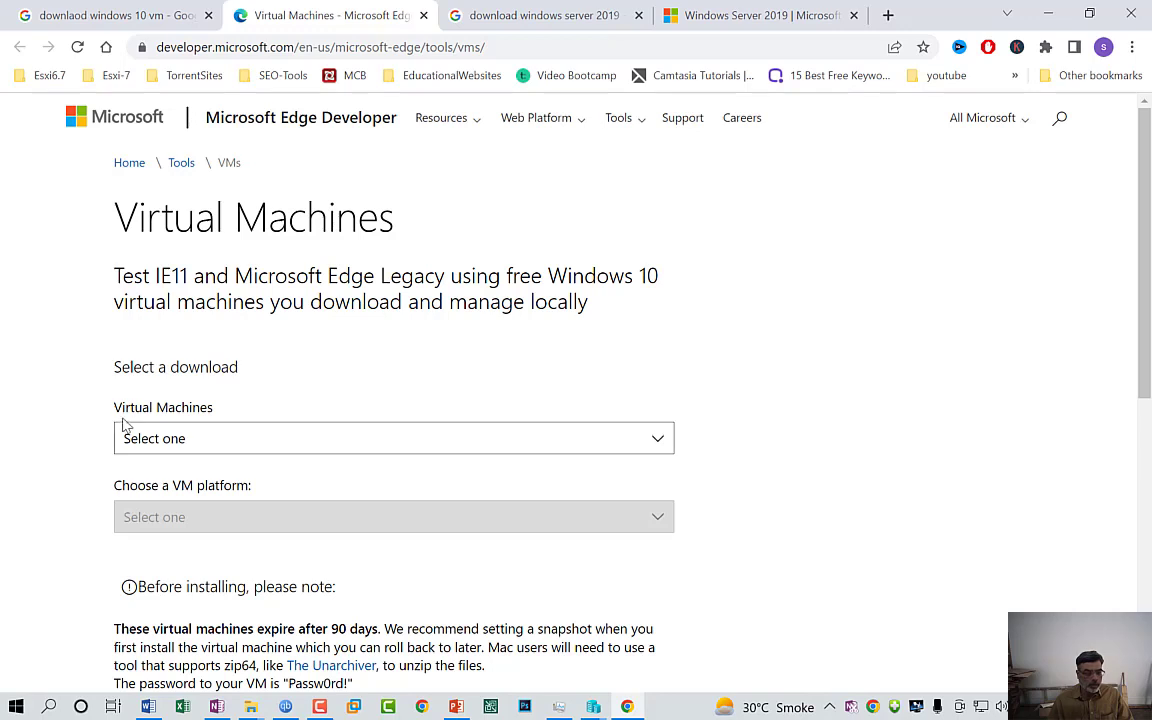
# Download the MSEdge on Win10 (x64) Stable 1809 zip for HyperV (Windows), then return to the Windows Server 2019 results
pyautogui.click(655, 438)
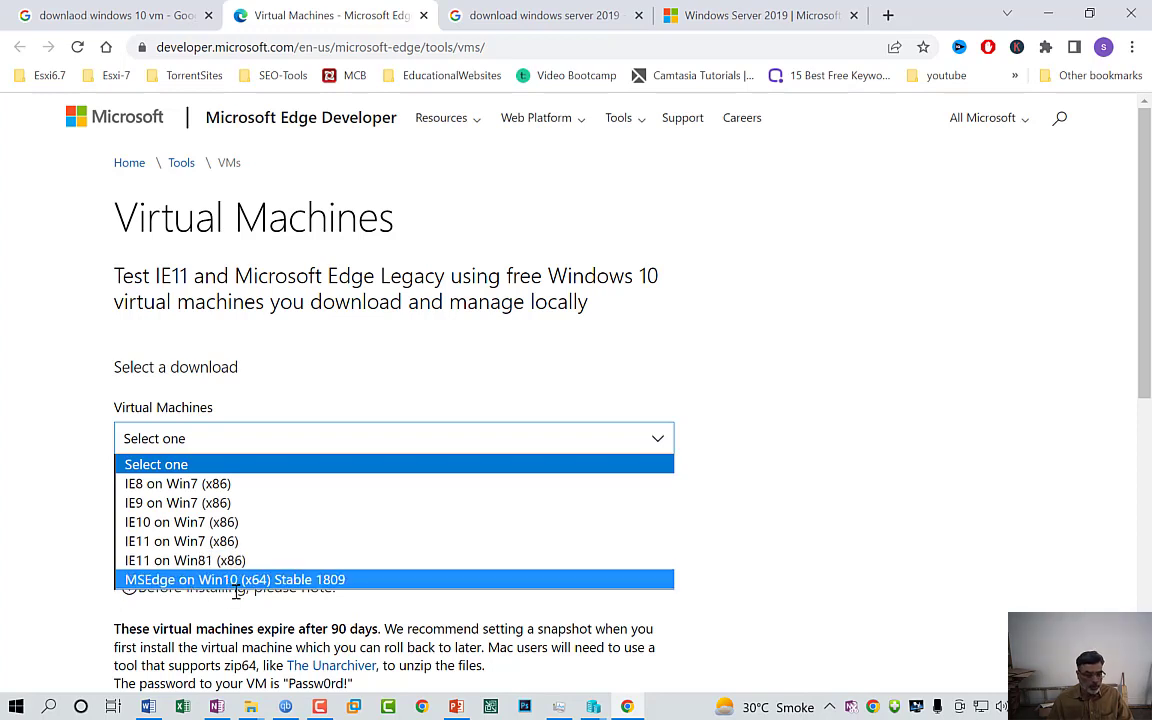
pyautogui.click(300, 581)
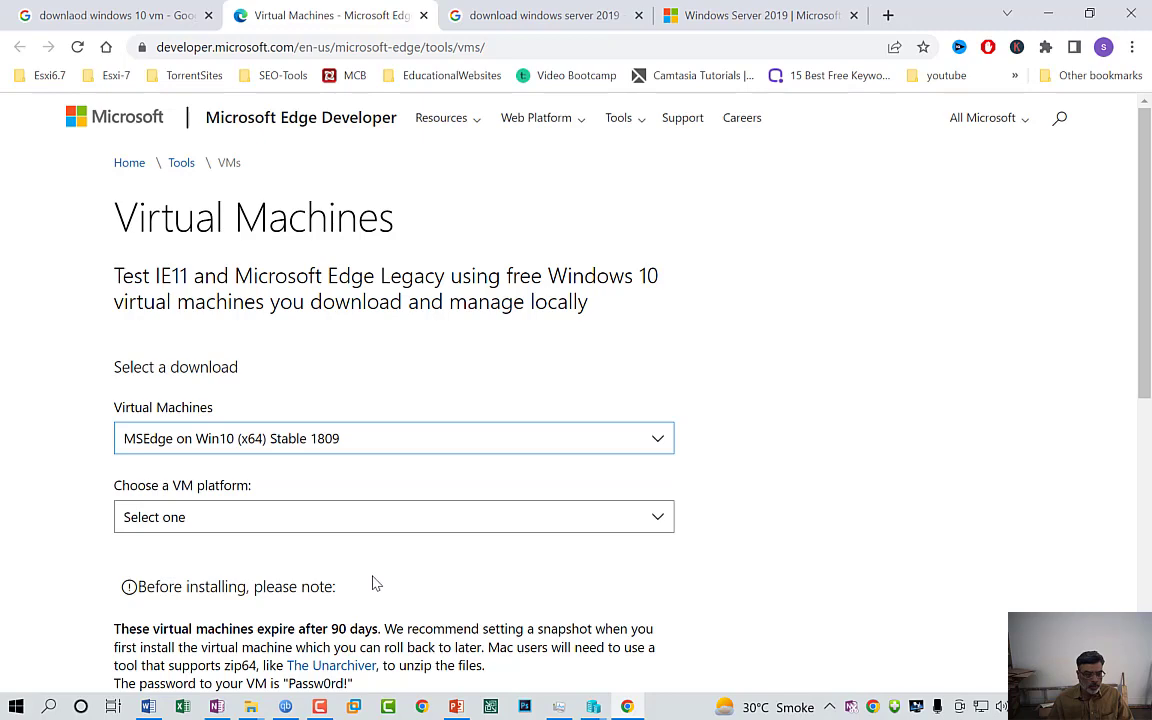
pyautogui.scroll(-1, 373, 583)
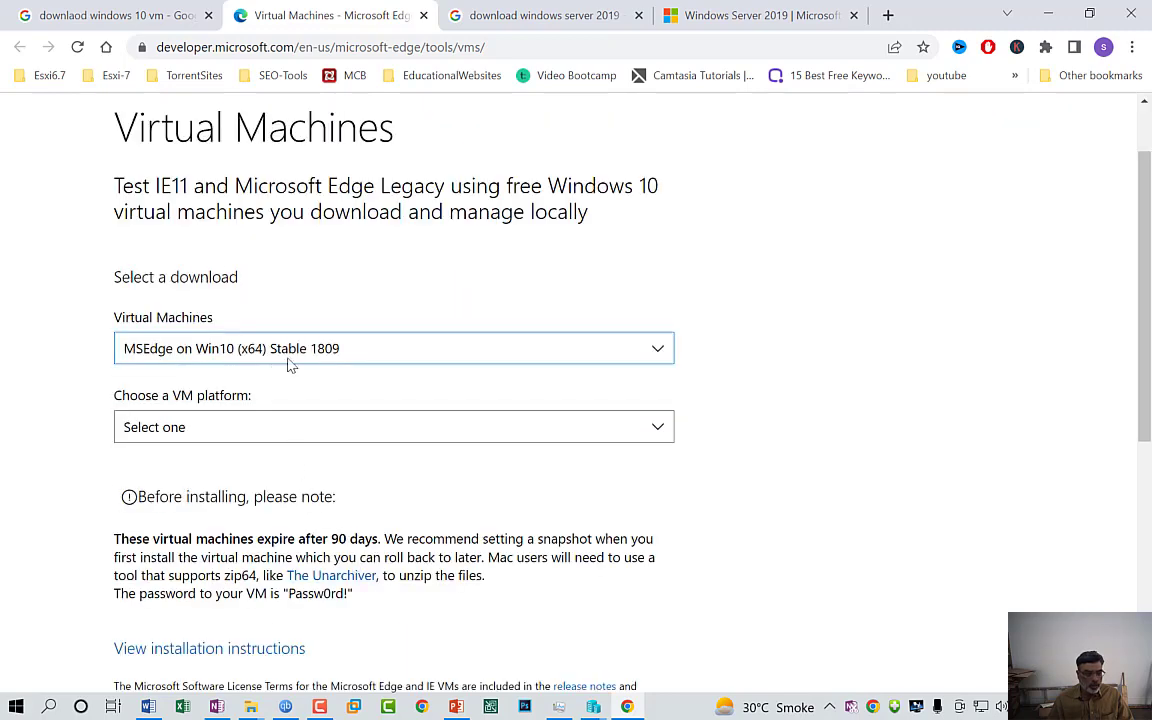
pyautogui.click(220, 433)
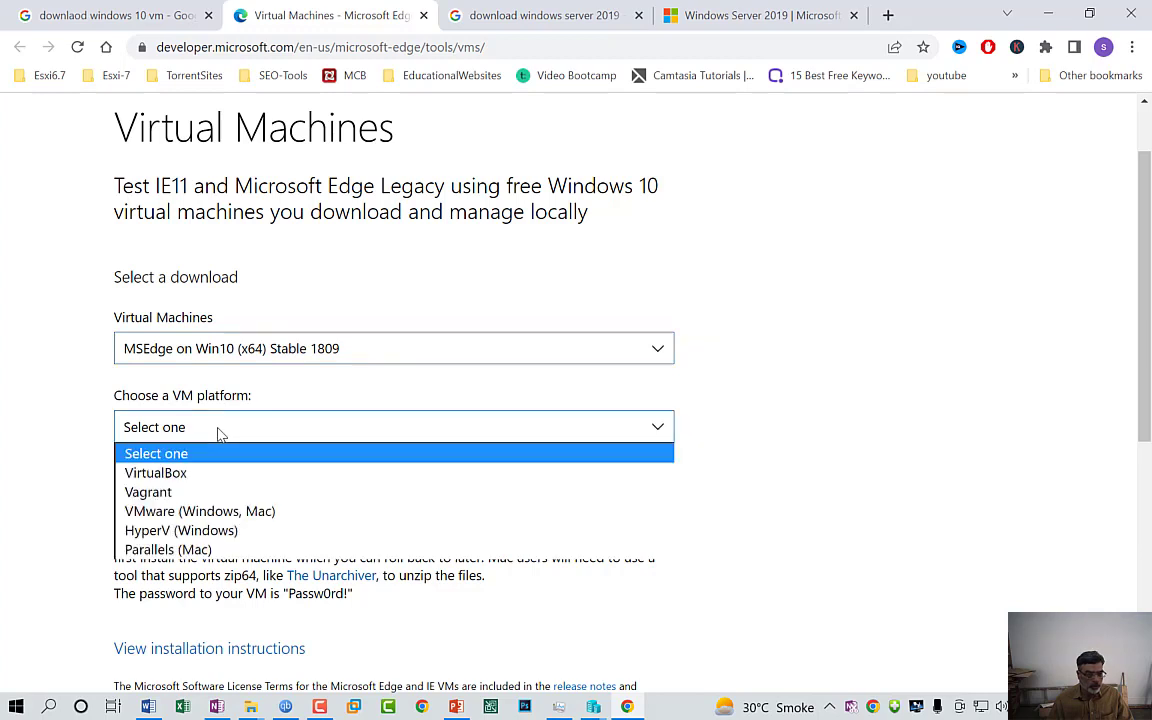
pyautogui.click(214, 531)
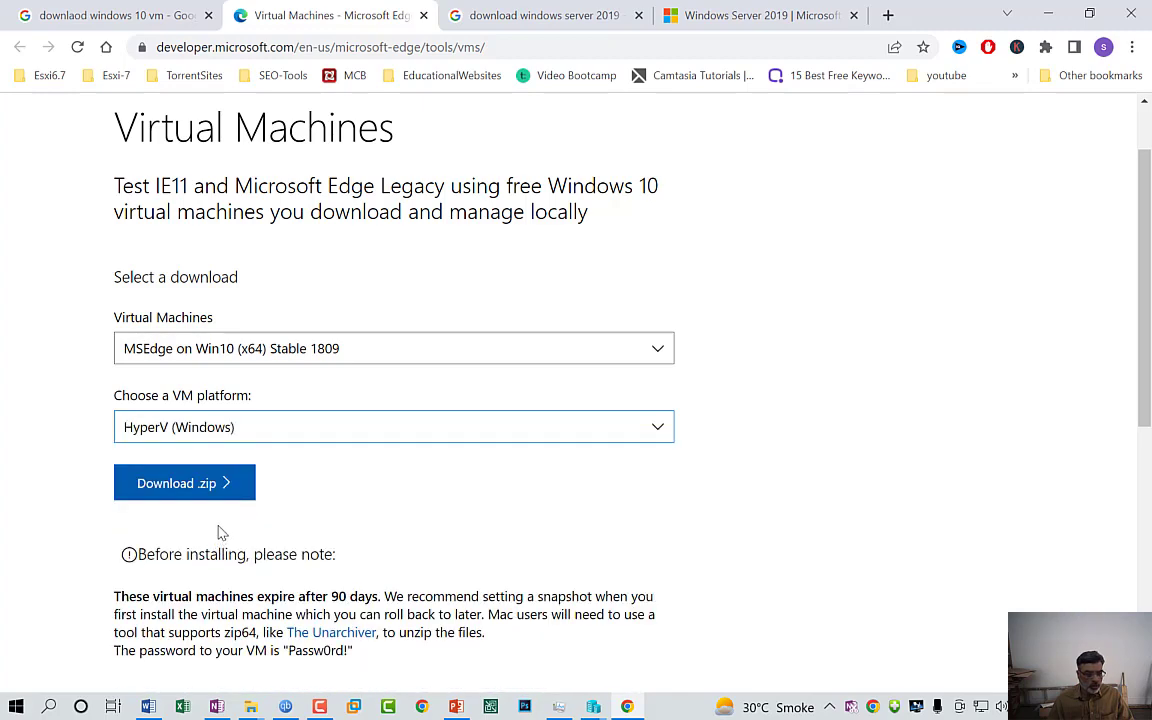
pyautogui.scroll(-4, 220, 534)
pyautogui.scroll(3, 200, 480)
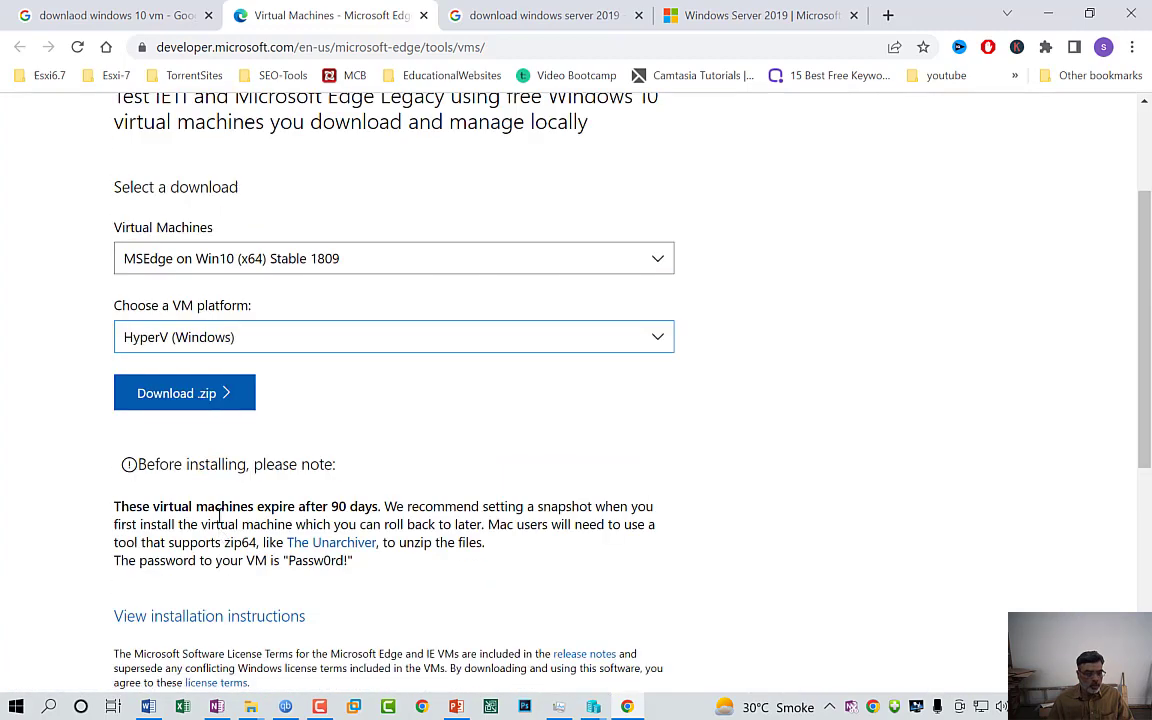
pyautogui.click(203, 400)
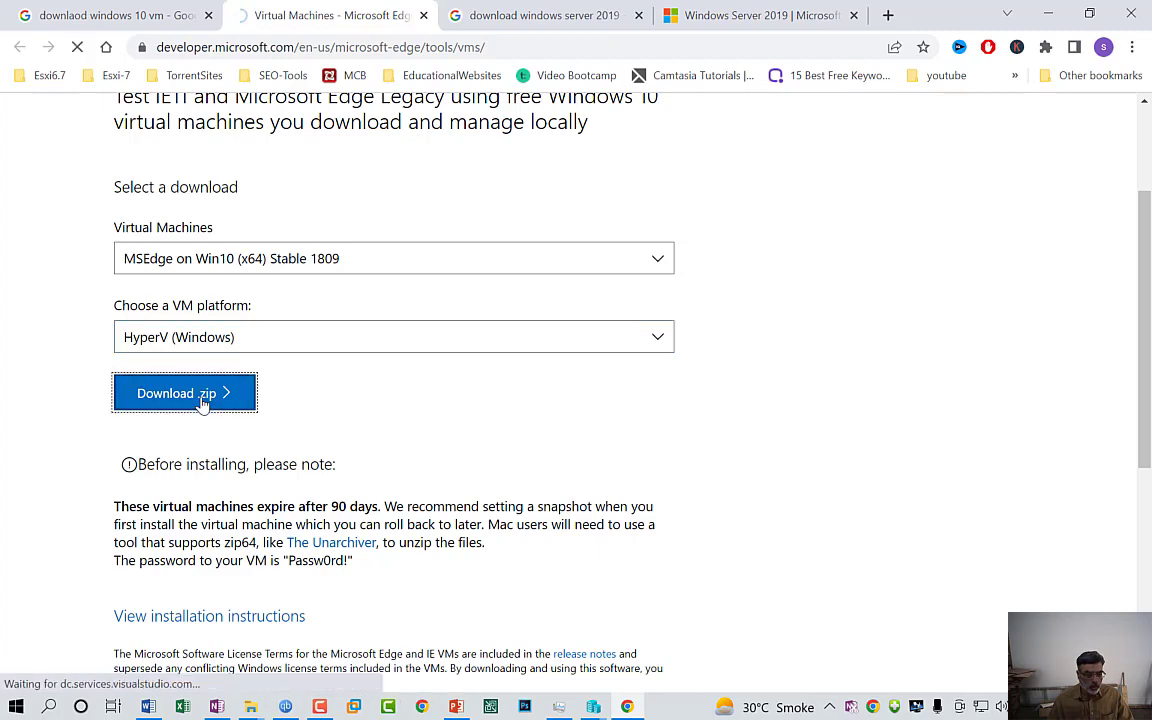
pyautogui.click(510, 16)
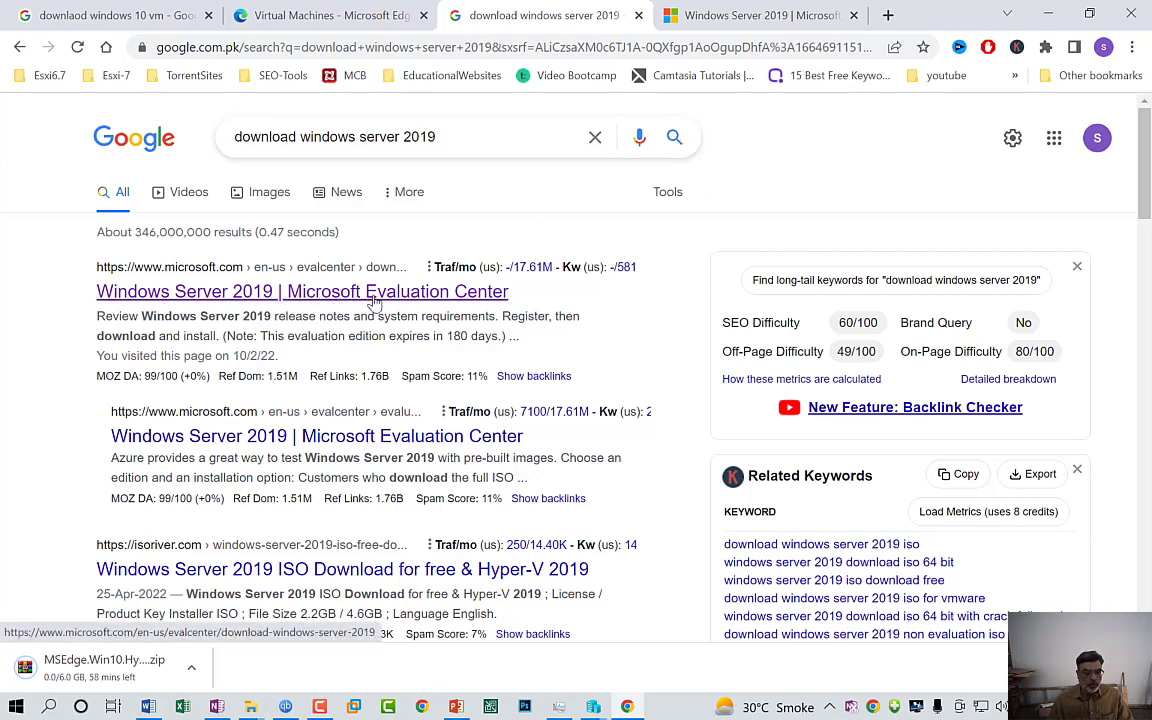
# Open the Evaluation Center result in a new tab and download the English 64-bit Windows Server 2019 ISO
pyautogui.rightClick(321, 298)
pyautogui.click(352, 306)
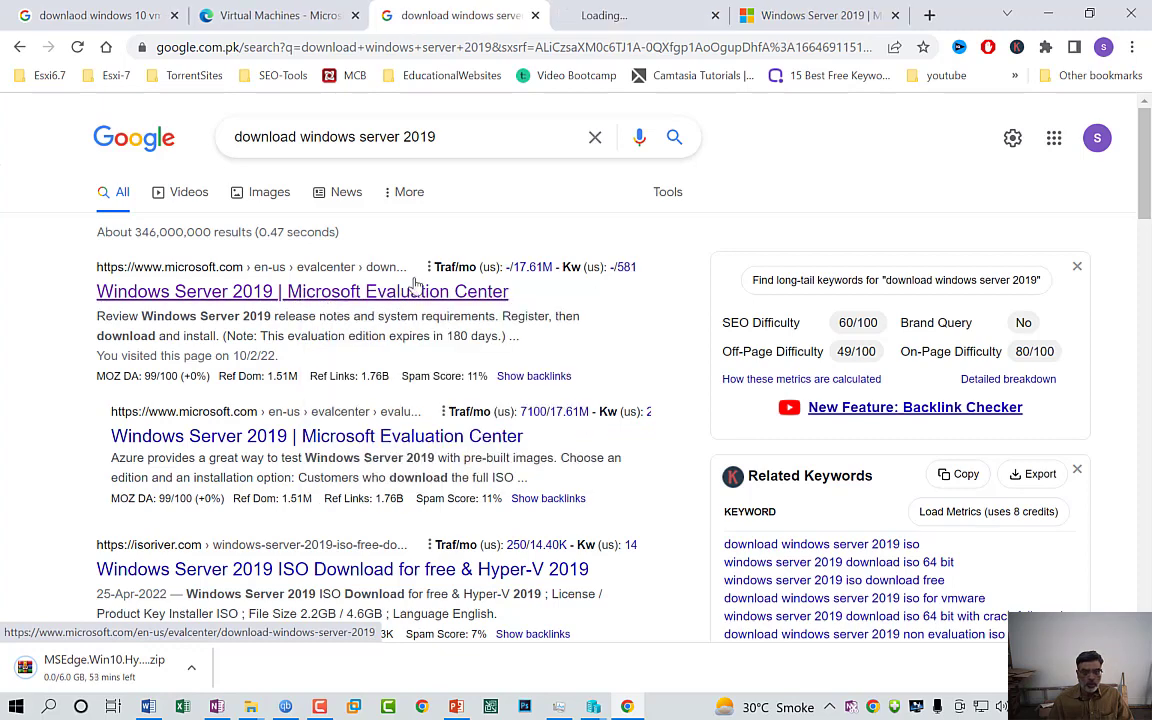
pyautogui.click(903, 16)
pyautogui.click(741, 18)
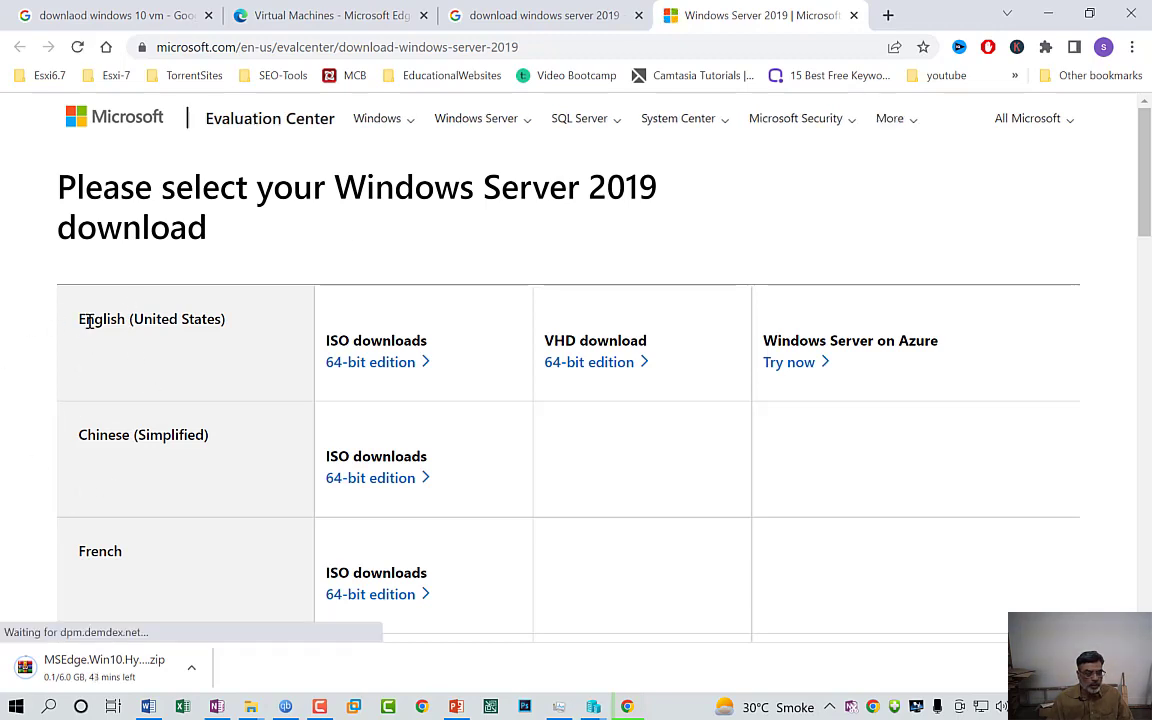
pyautogui.click(381, 370)
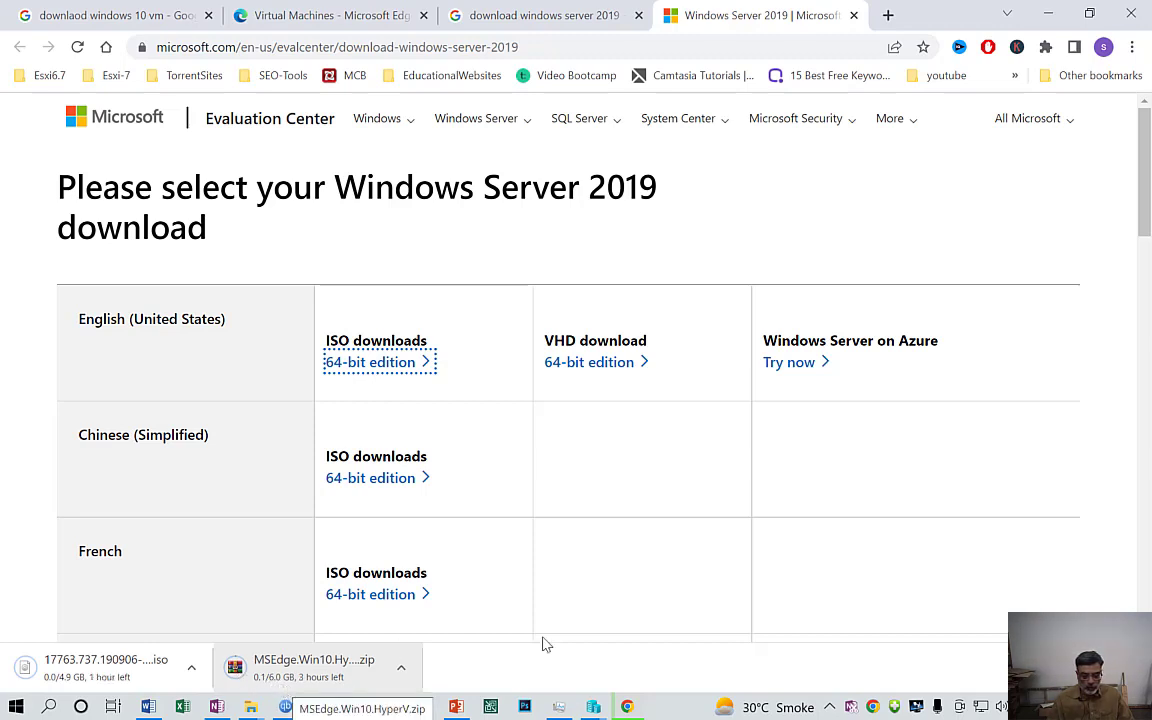
# Dismiss the downloads list and minimise Chrome to reveal the PowerPoint slides
pyautogui.click(1132, 667)
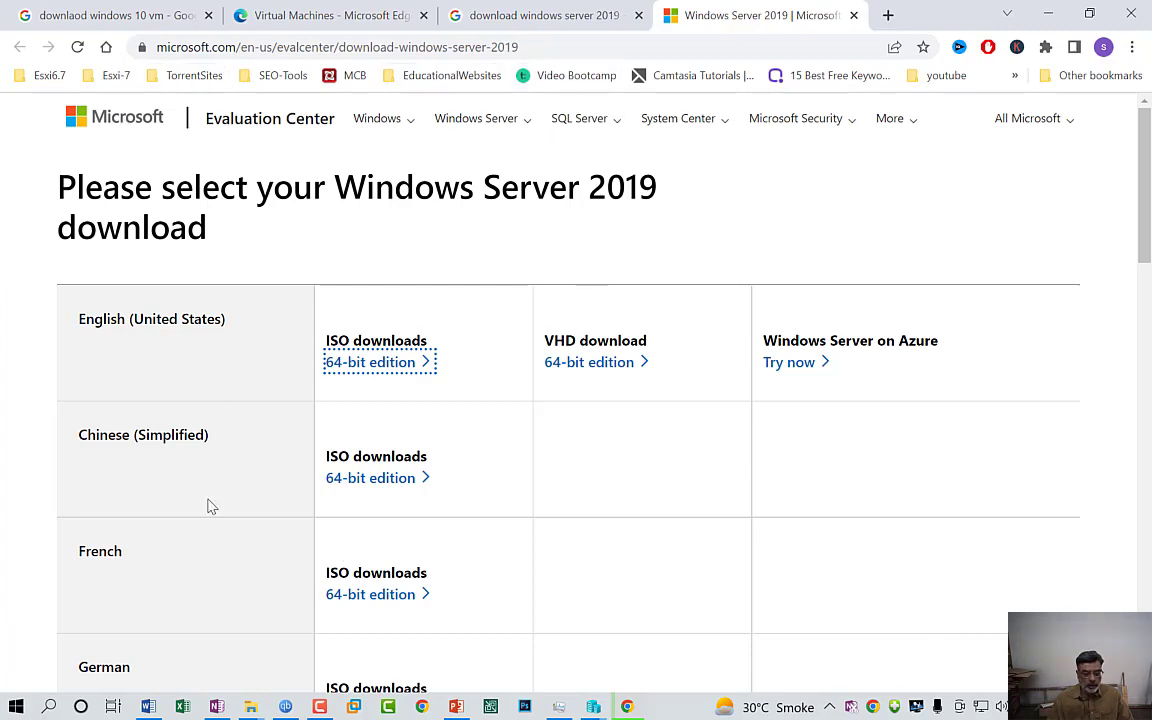
pyautogui.moveTo(594, 712)
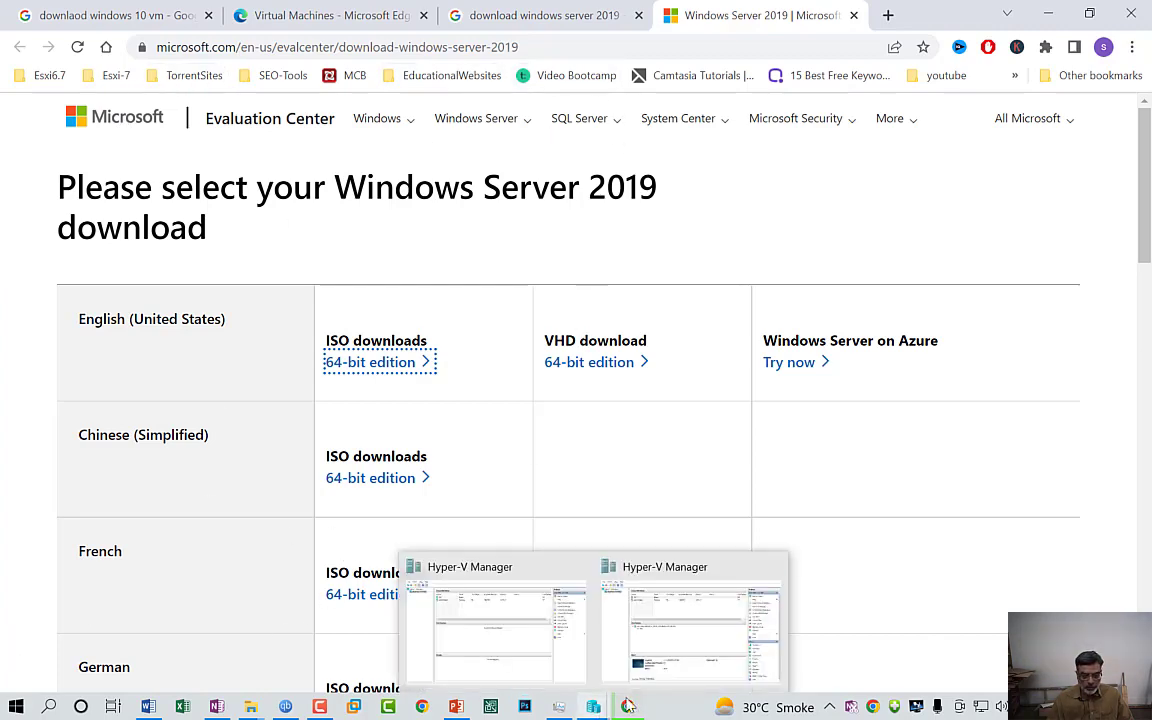
pyautogui.click(628, 706)
pyautogui.click(629, 707)
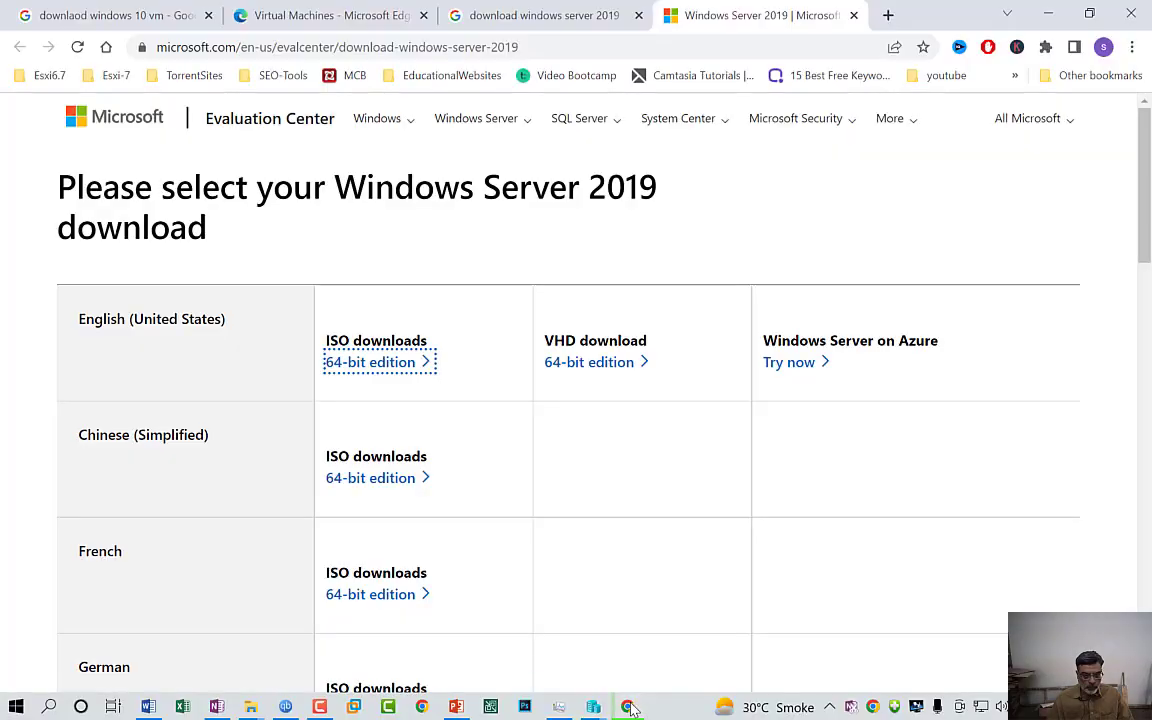
pyautogui.click(628, 707)
# Start a new virtual machine named WinSrv-2019, set to be stored in a different location
pyautogui.moveTo(594, 712)
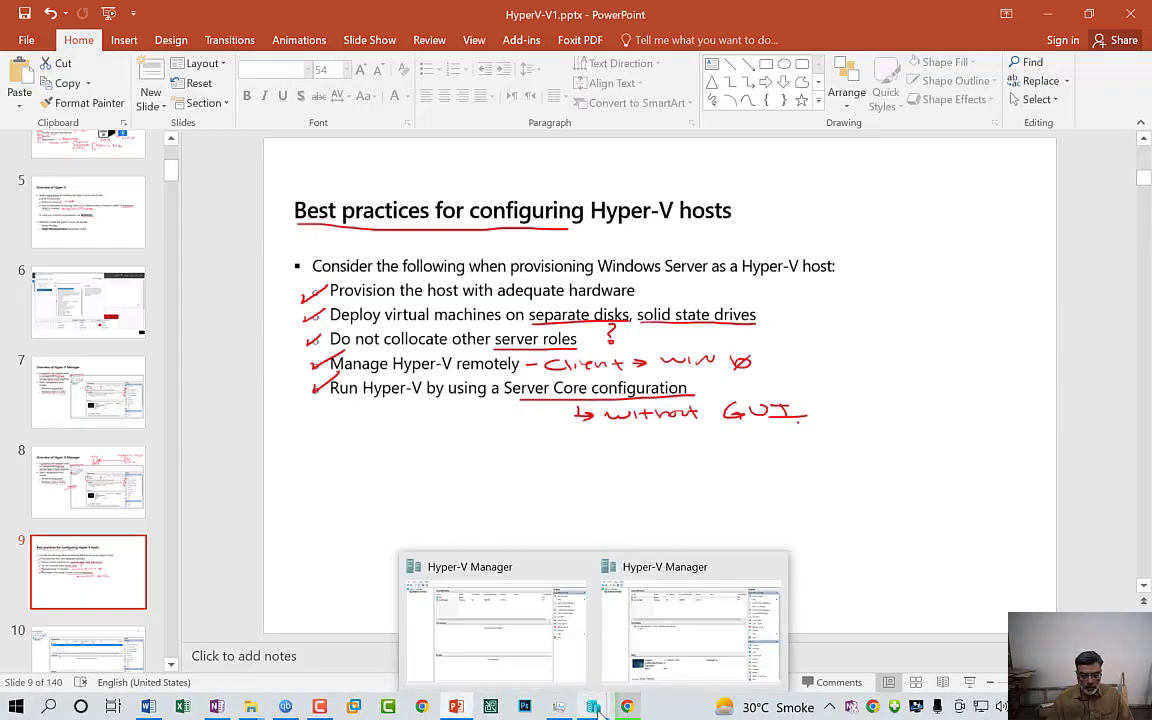
pyautogui.click(655, 635)
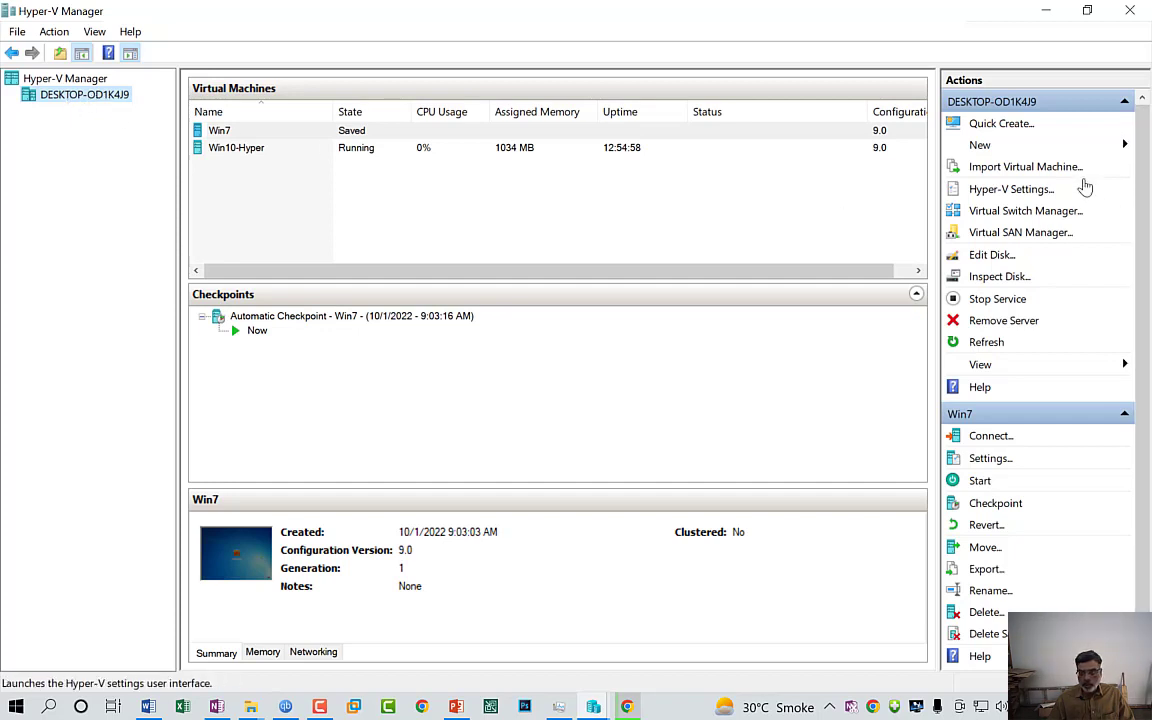
pyautogui.click(1022, 148)
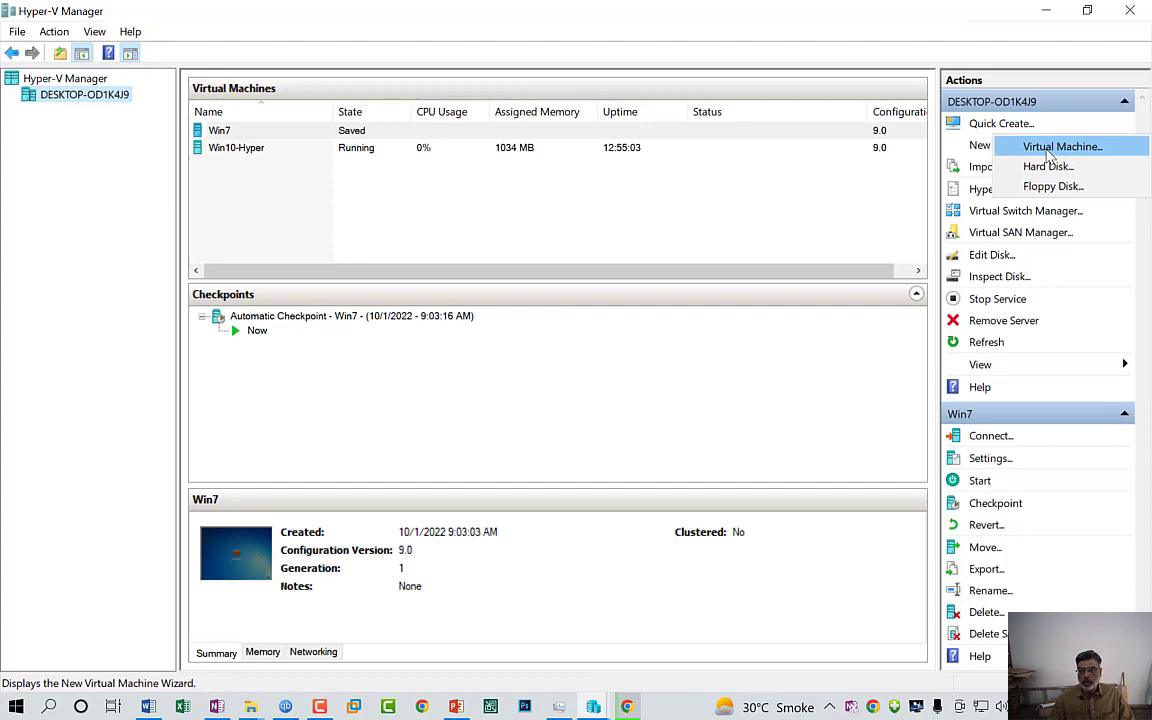
pyautogui.click(1049, 148)
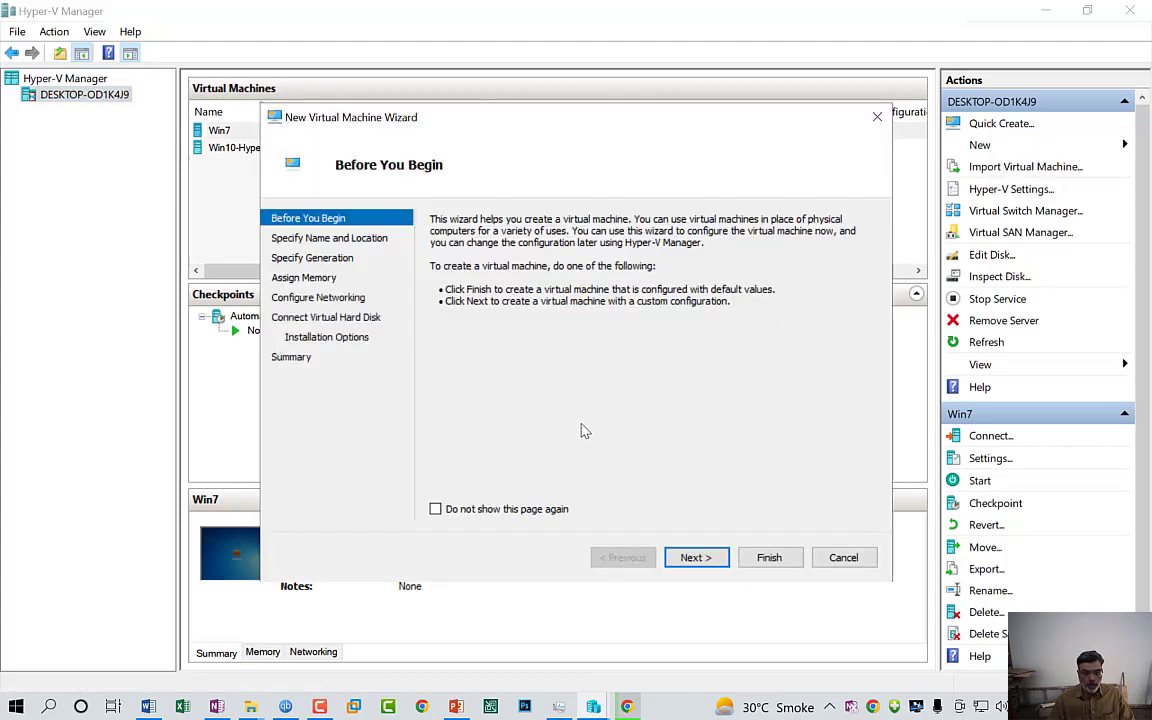
pyautogui.click(695, 558)
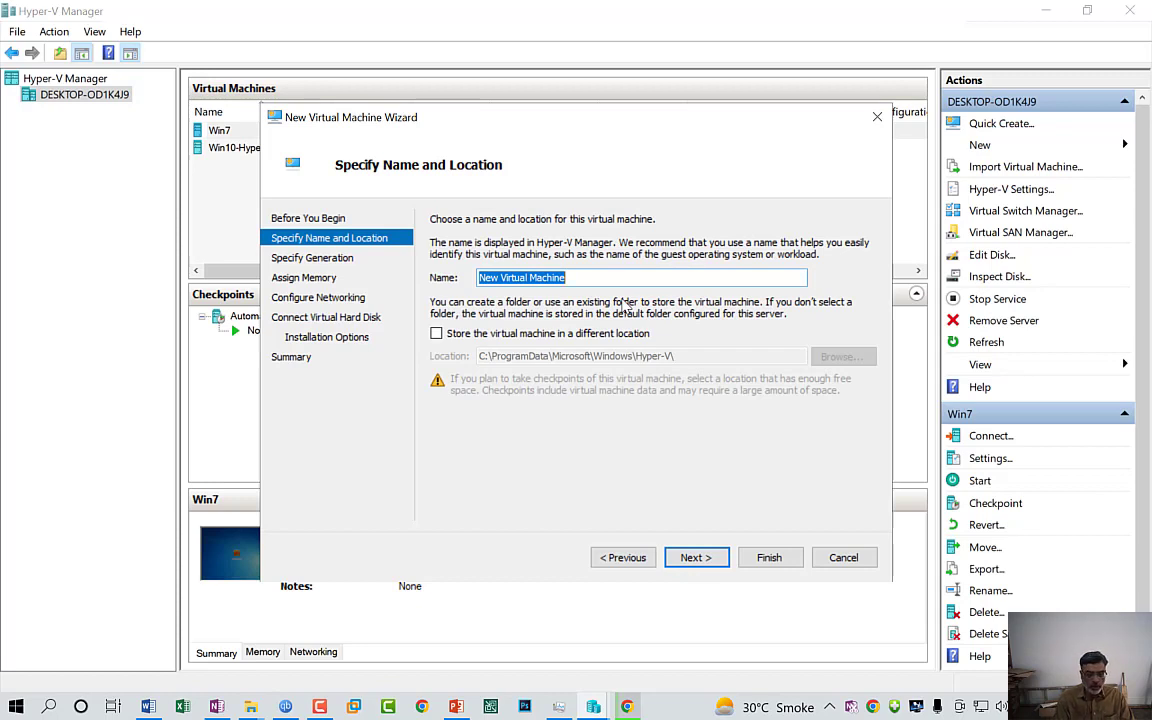
pyautogui.write('Win')
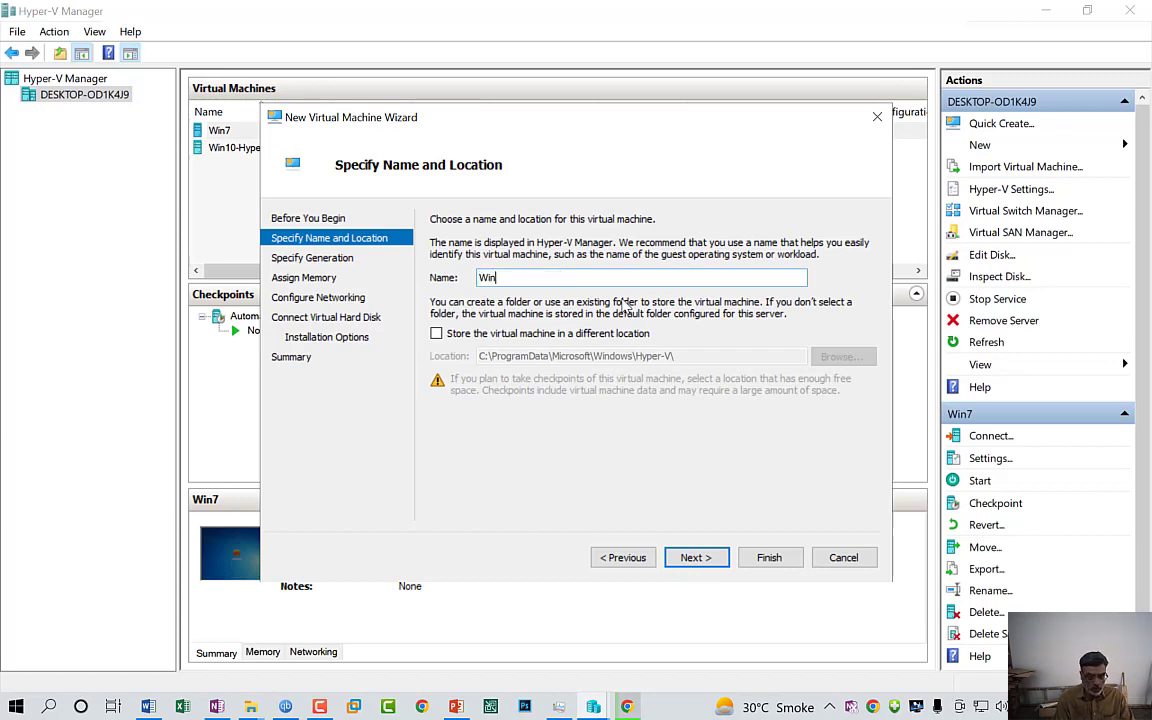
pyautogui.write('S')
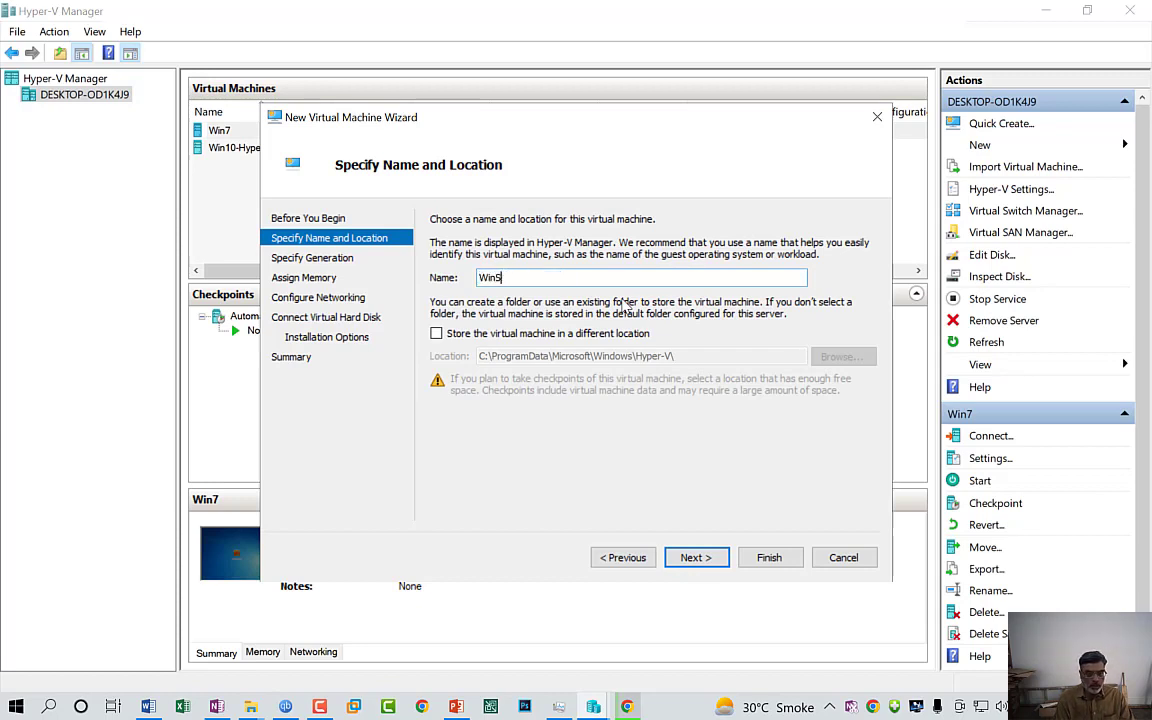
pyautogui.write('rv-2019')
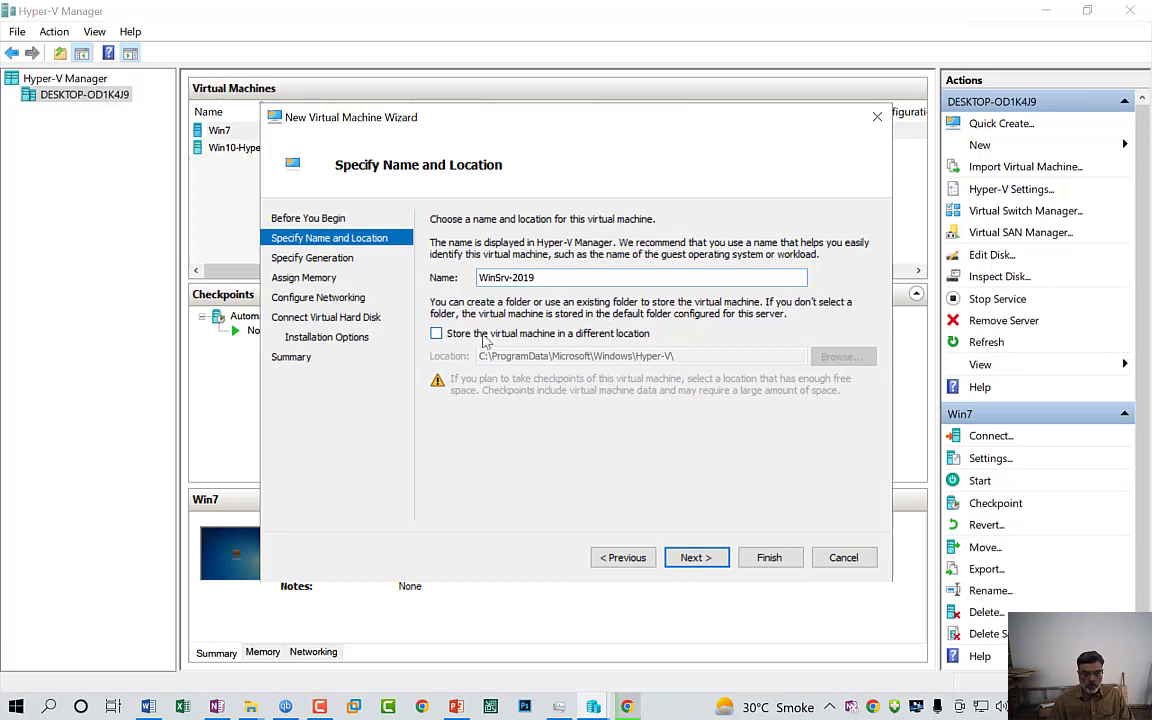
pyautogui.click(436, 333)
# Create a WinSrv2019 folder under D:\HyperV-Vms and select it as the VM location
pyautogui.click(840, 356)
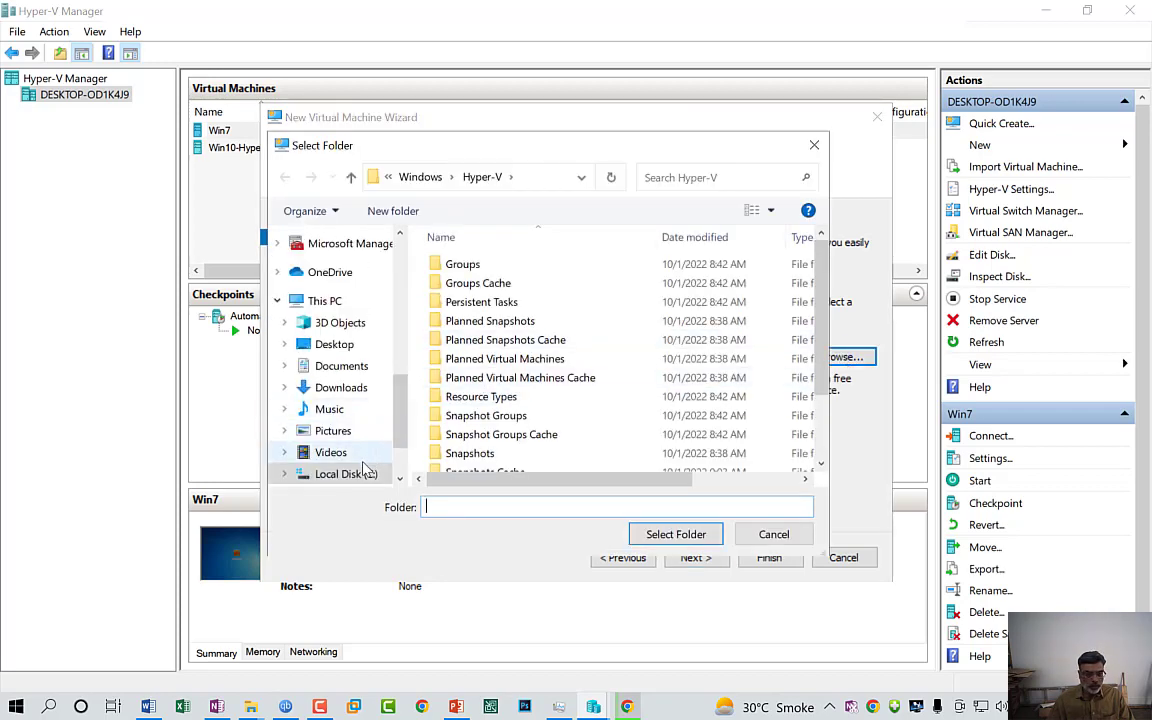
pyautogui.scroll(-2, 406, 460)
pyautogui.click(340, 409)
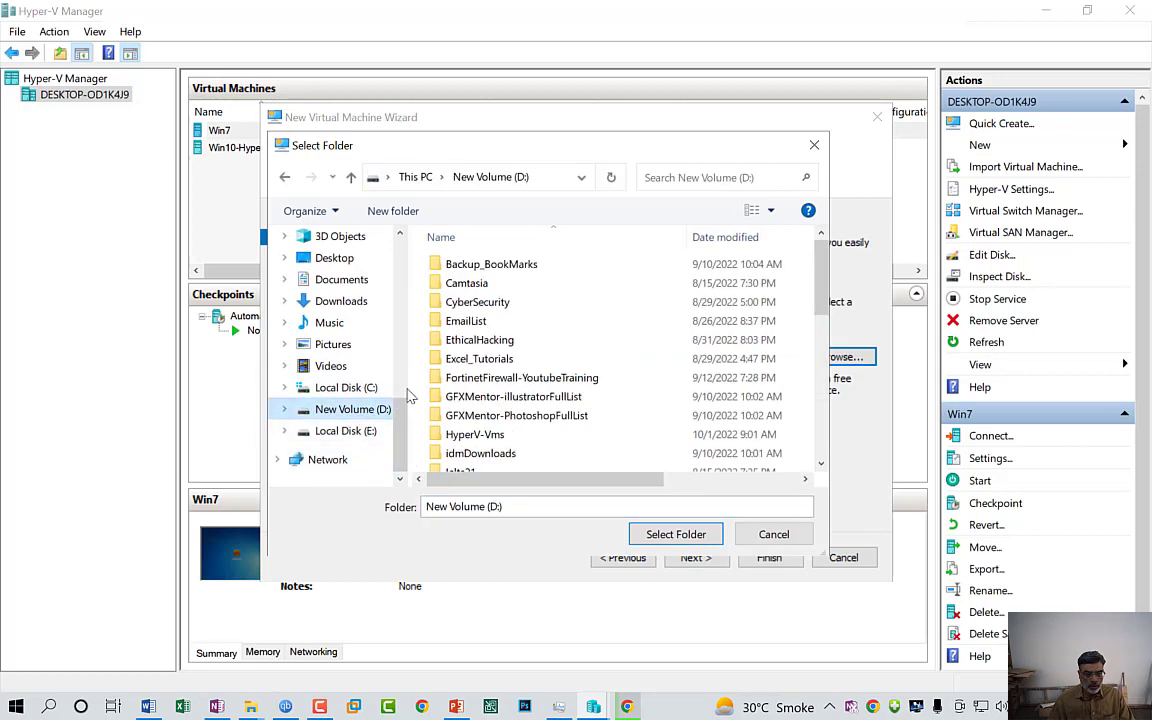
pyautogui.click(480, 360)
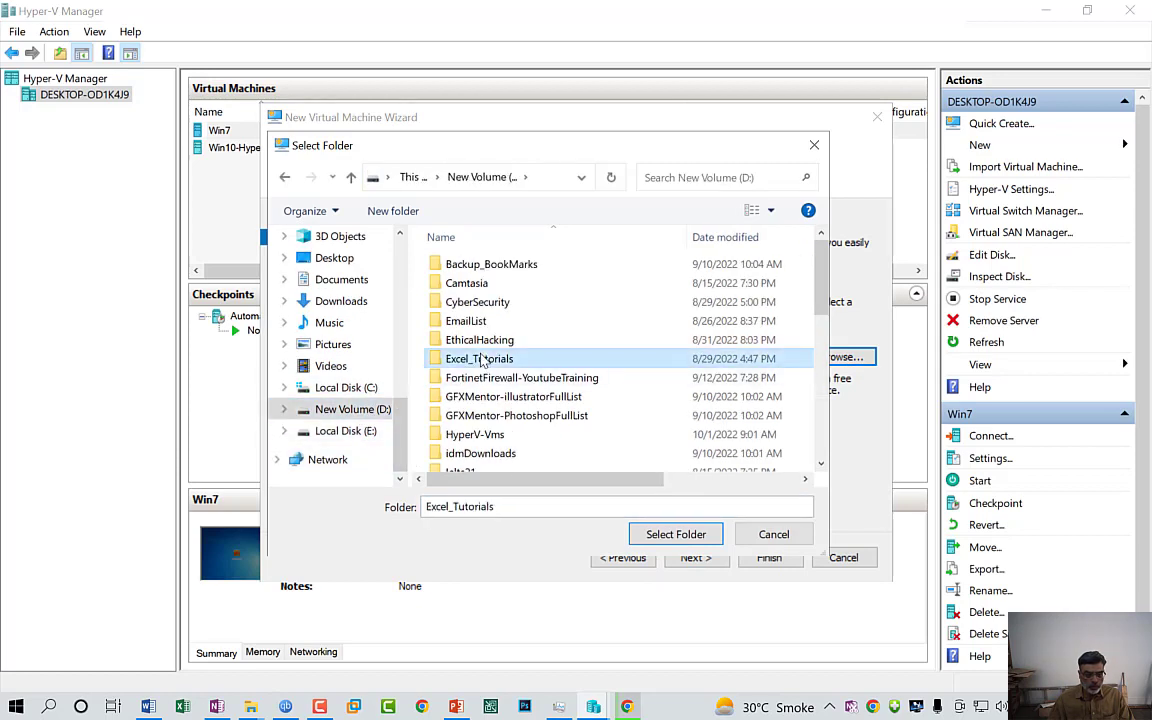
pyautogui.doubleClick(484, 436)
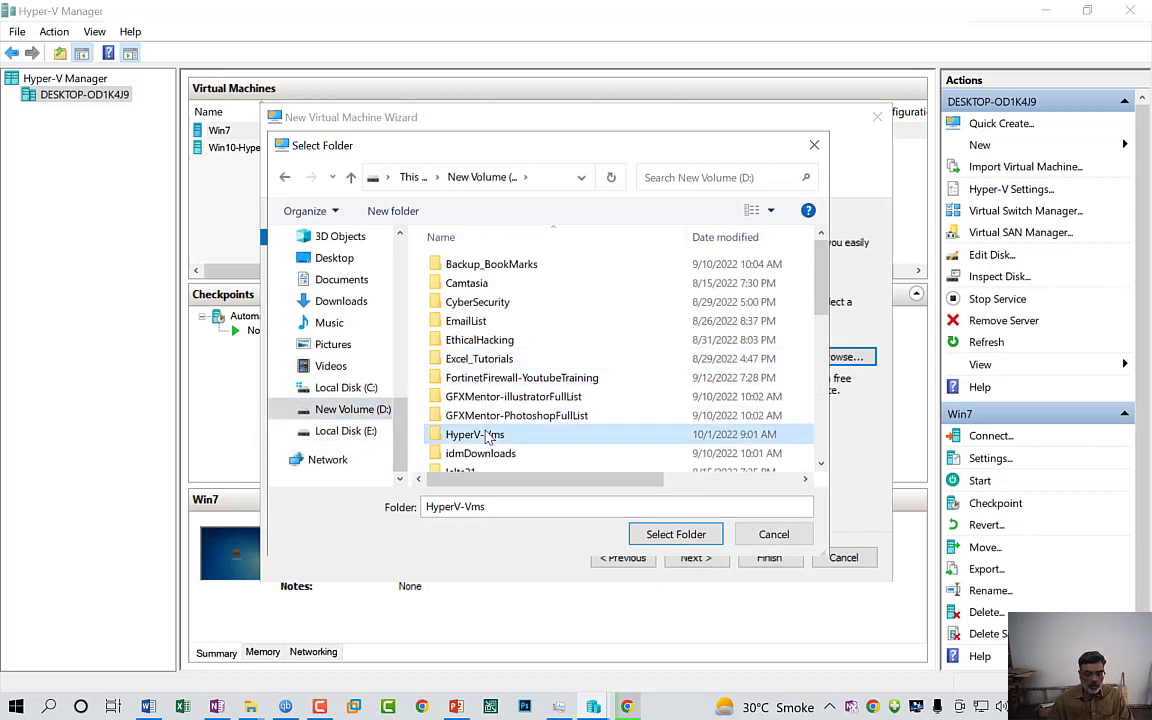
pyautogui.click(393, 211)
pyautogui.write('W')
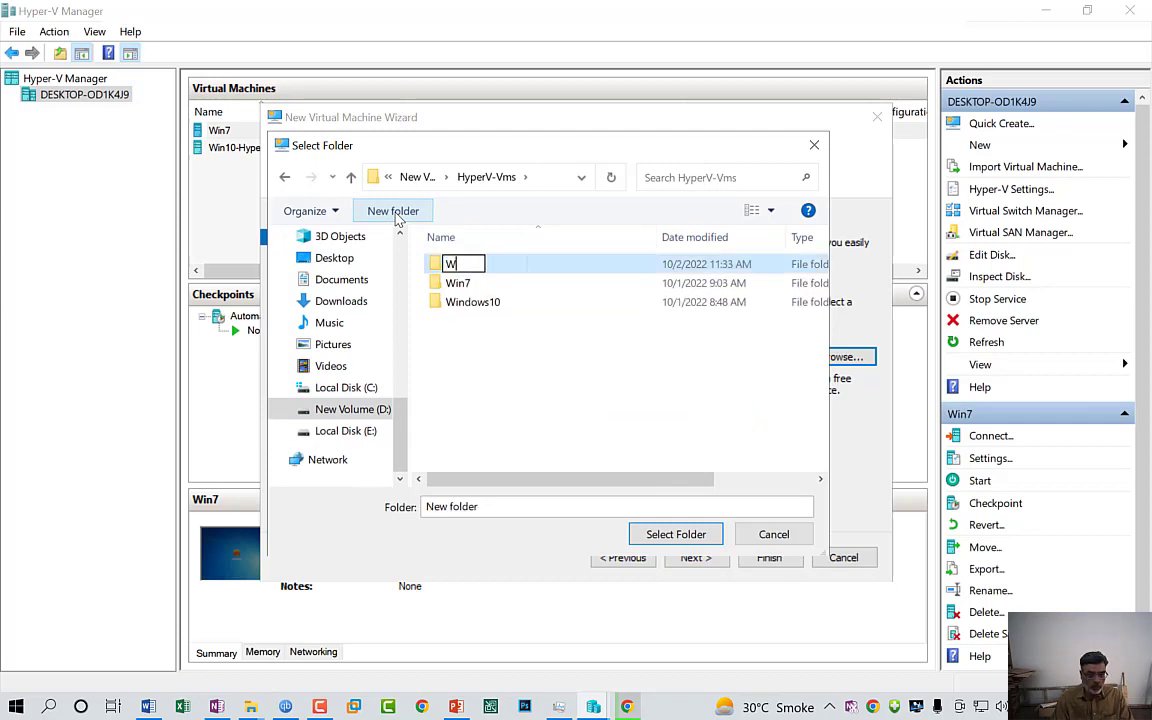
pyautogui.write('inSrv')
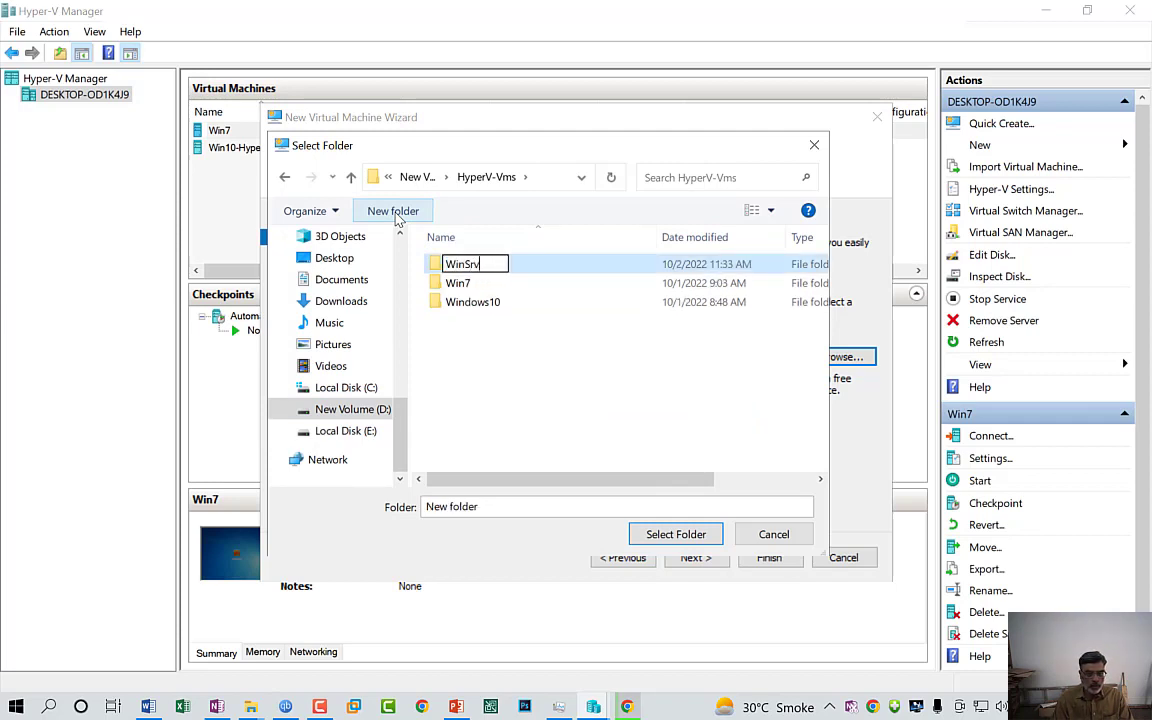
pyautogui.write('2019')
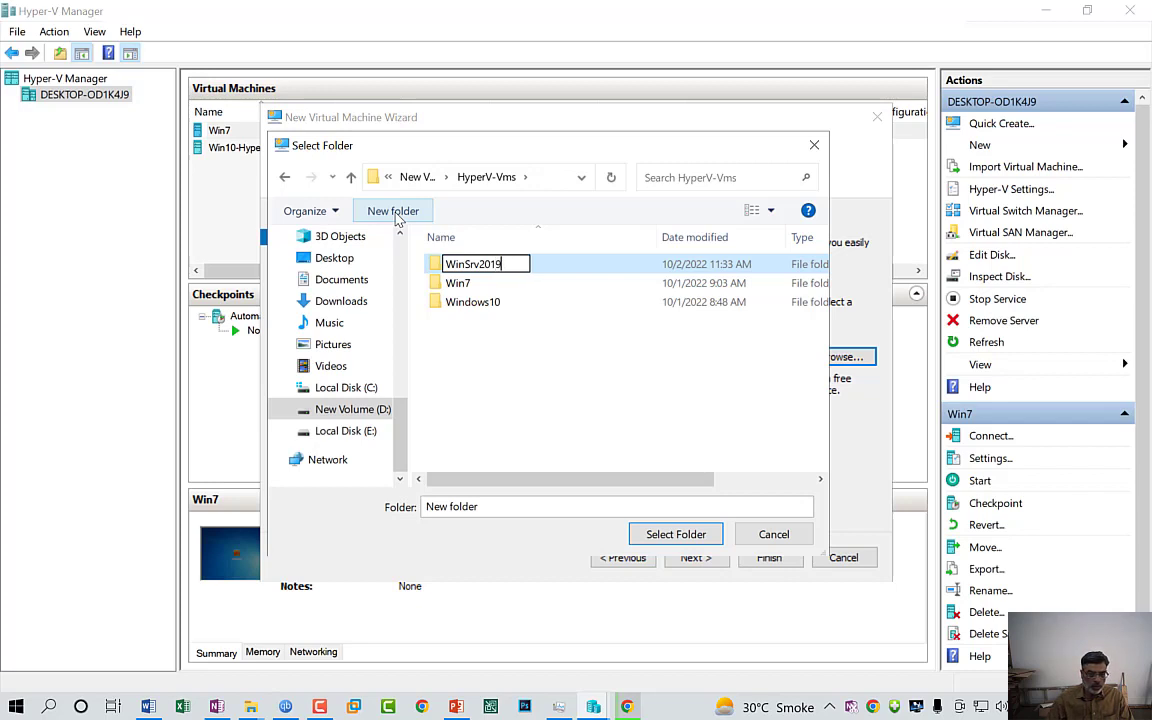
pyautogui.doubleClick(456, 272)
pyautogui.click(350, 177)
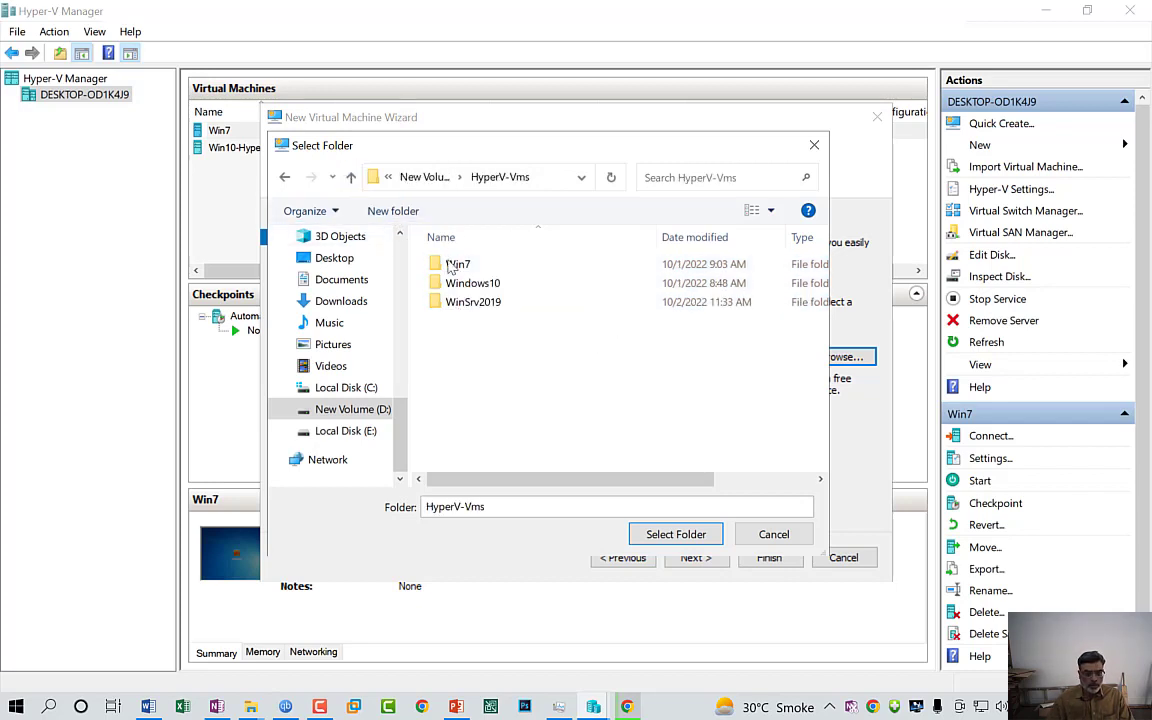
pyautogui.doubleClick(475, 301)
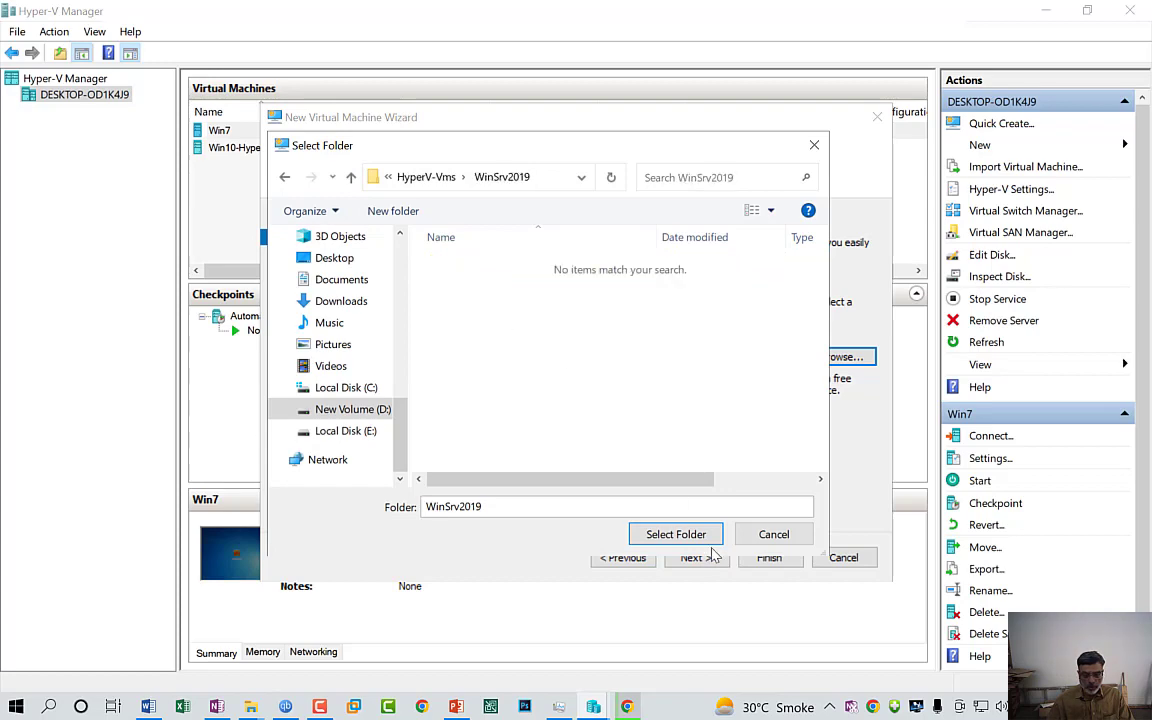
pyautogui.click(676, 534)
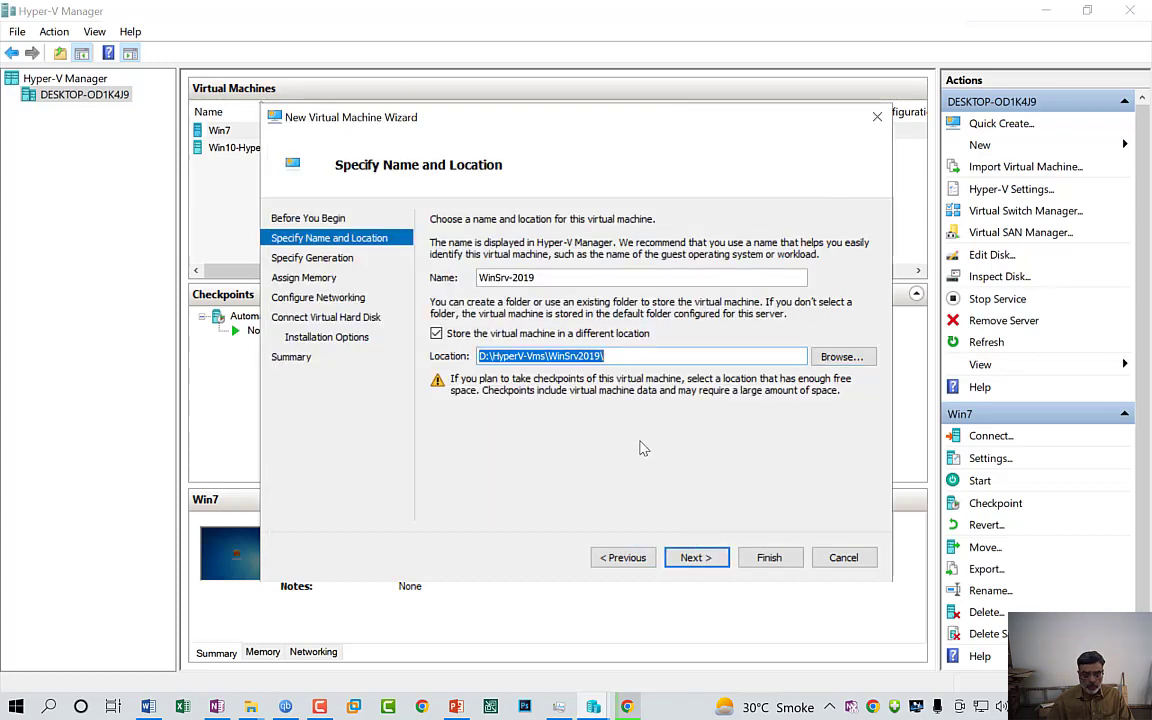
# Set the VM to Generation 2 and continue to the Assign Memory page
pyautogui.click(707, 565)
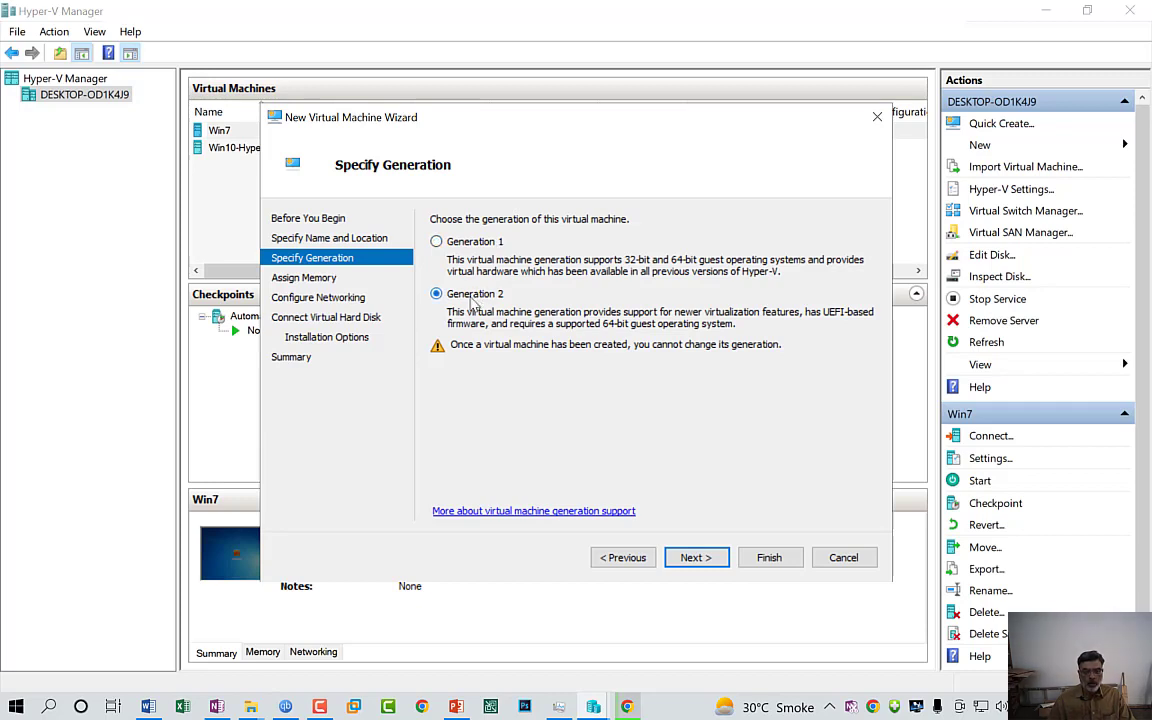
pyautogui.click(486, 242)
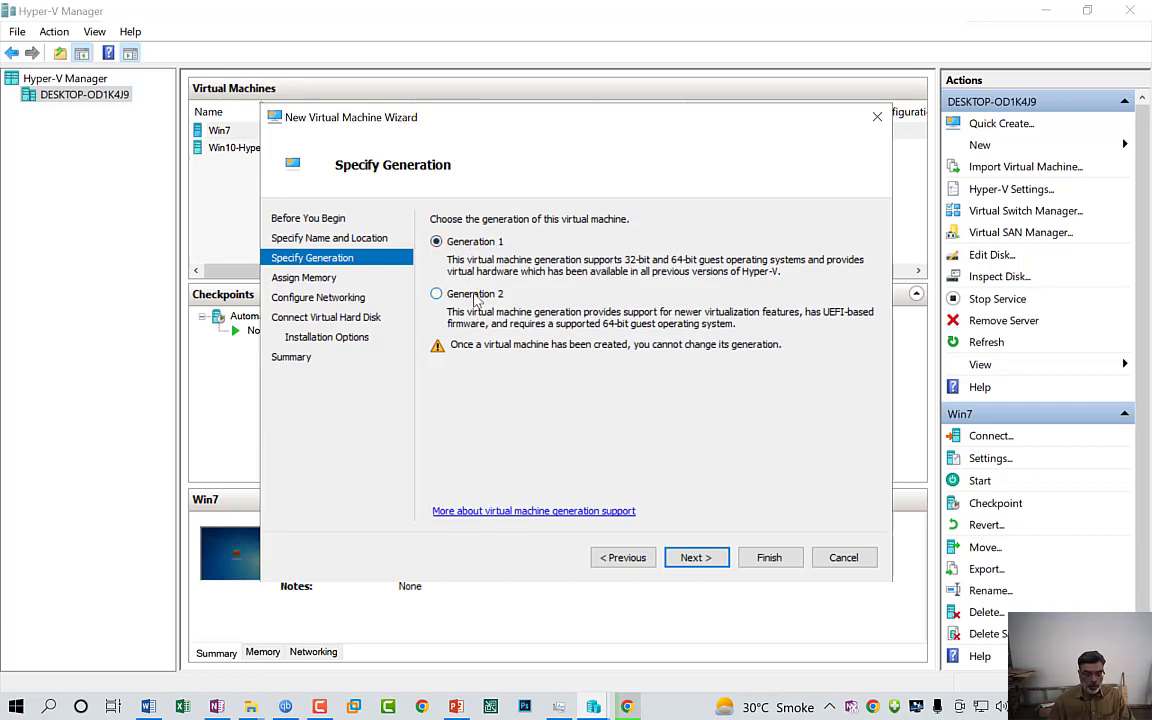
pyautogui.click(476, 296)
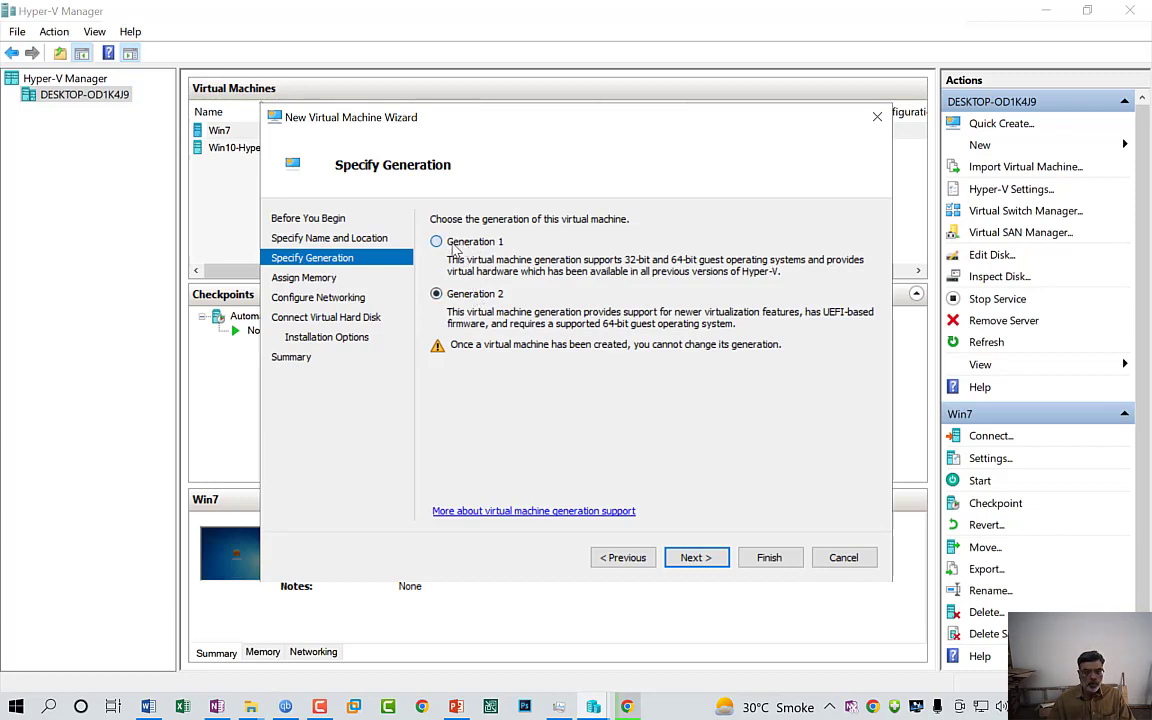
pyautogui.click(453, 244)
pyautogui.click(458, 296)
pyautogui.click(451, 246)
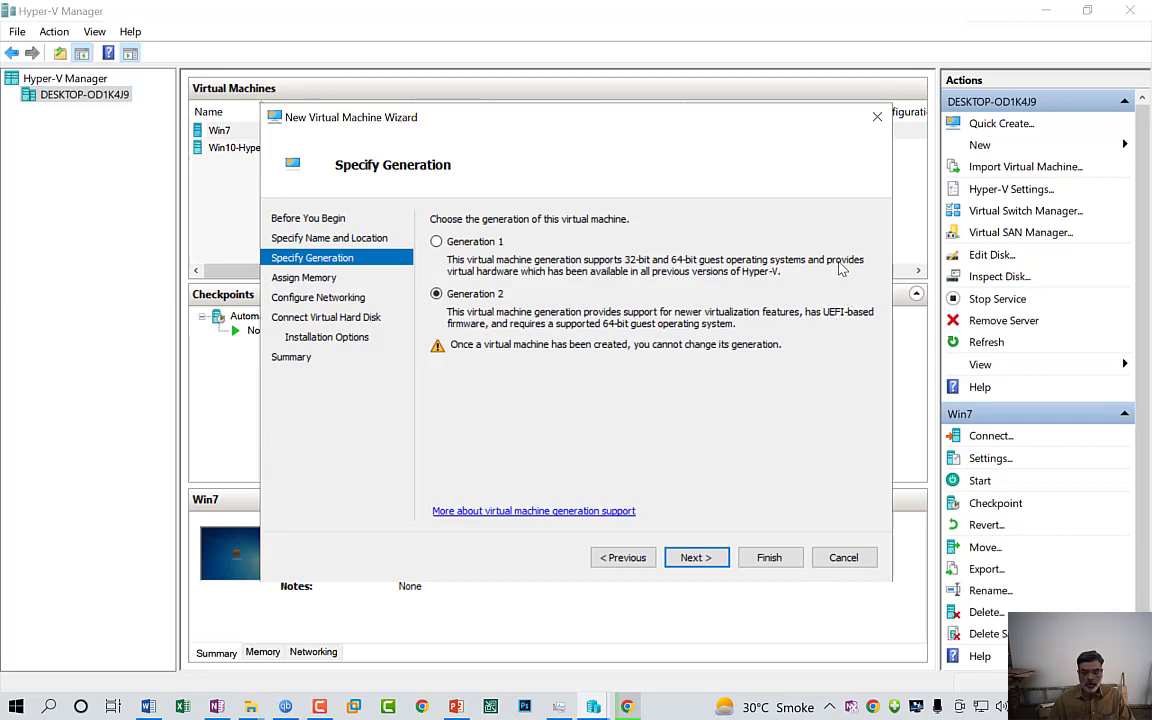
pyautogui.click(690, 557)
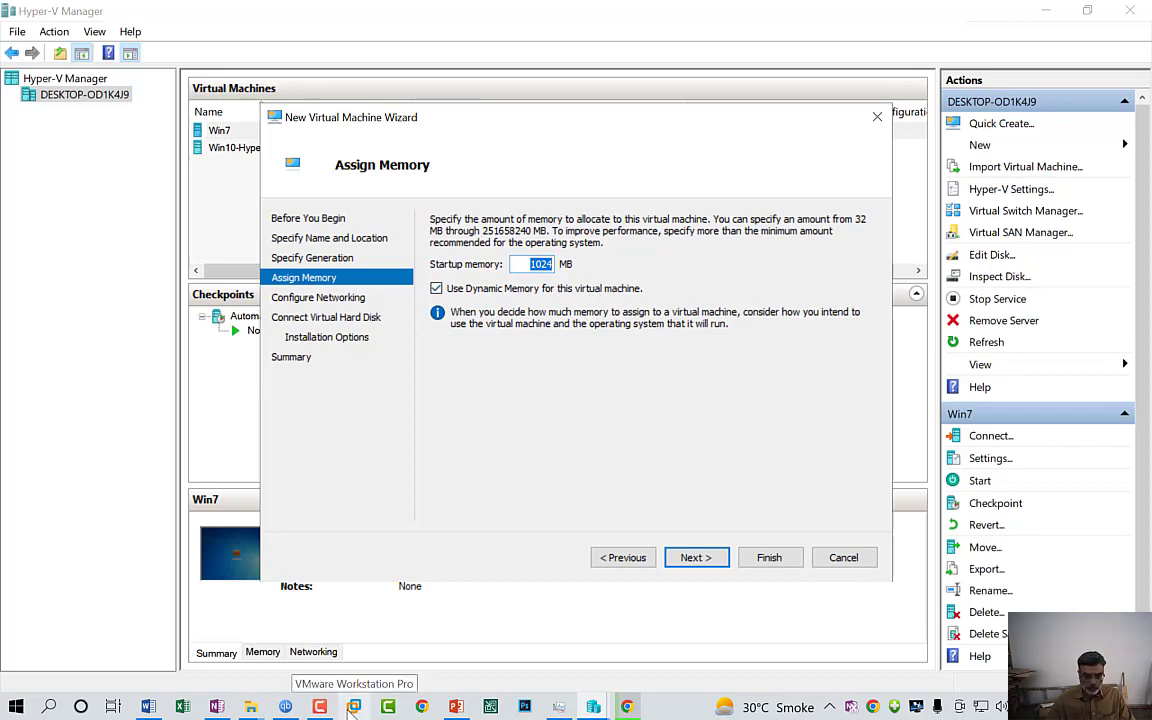
pyautogui.click(52, 706)
# Compute 8 × 1024 = 8,192 in Calculator, then clear it and return to the wizard
pyautogui.write('cal')
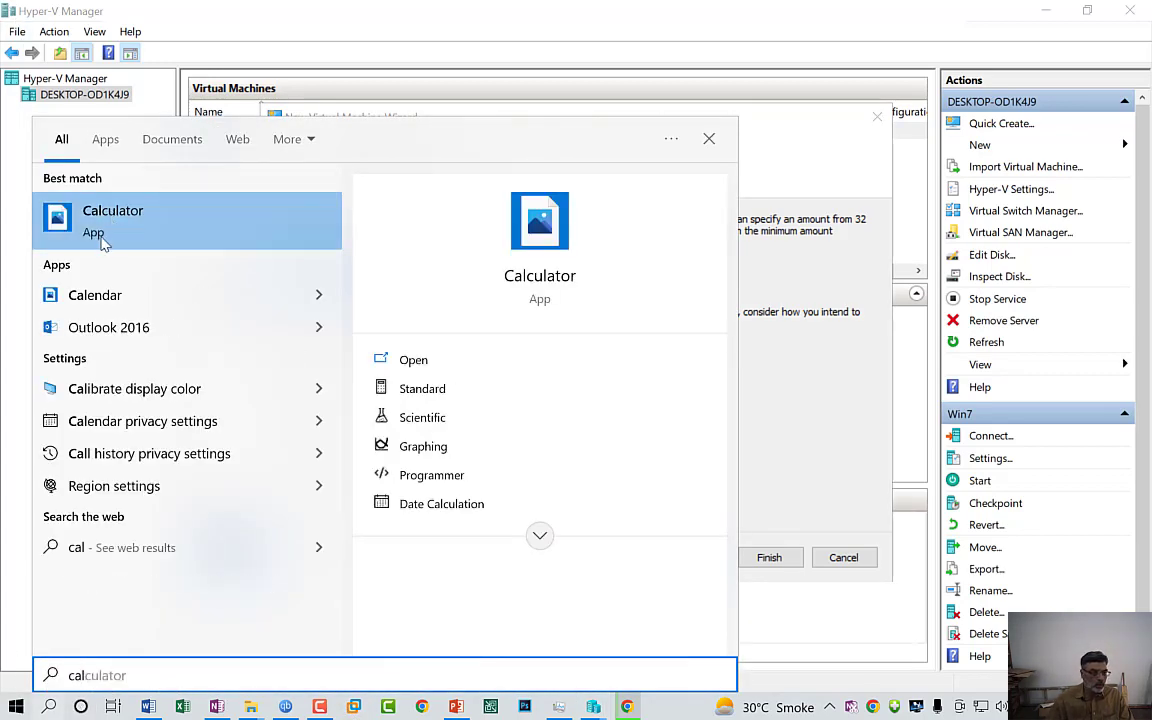
pyautogui.click(100, 230)
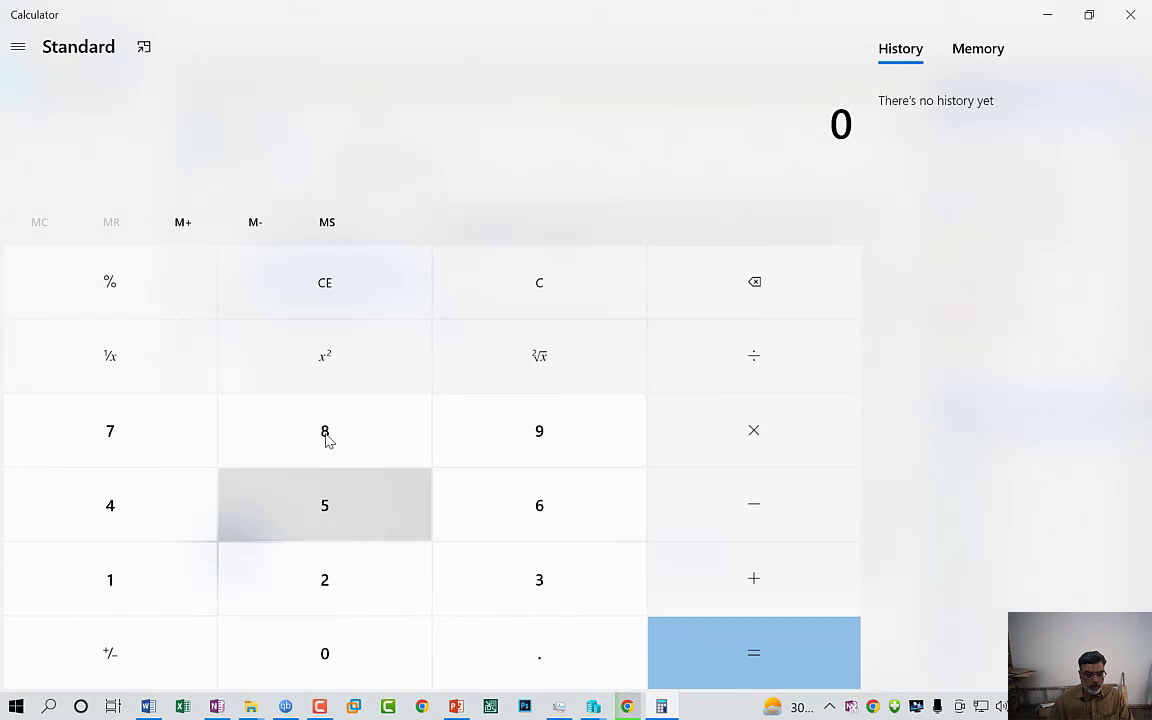
pyautogui.click(324, 437)
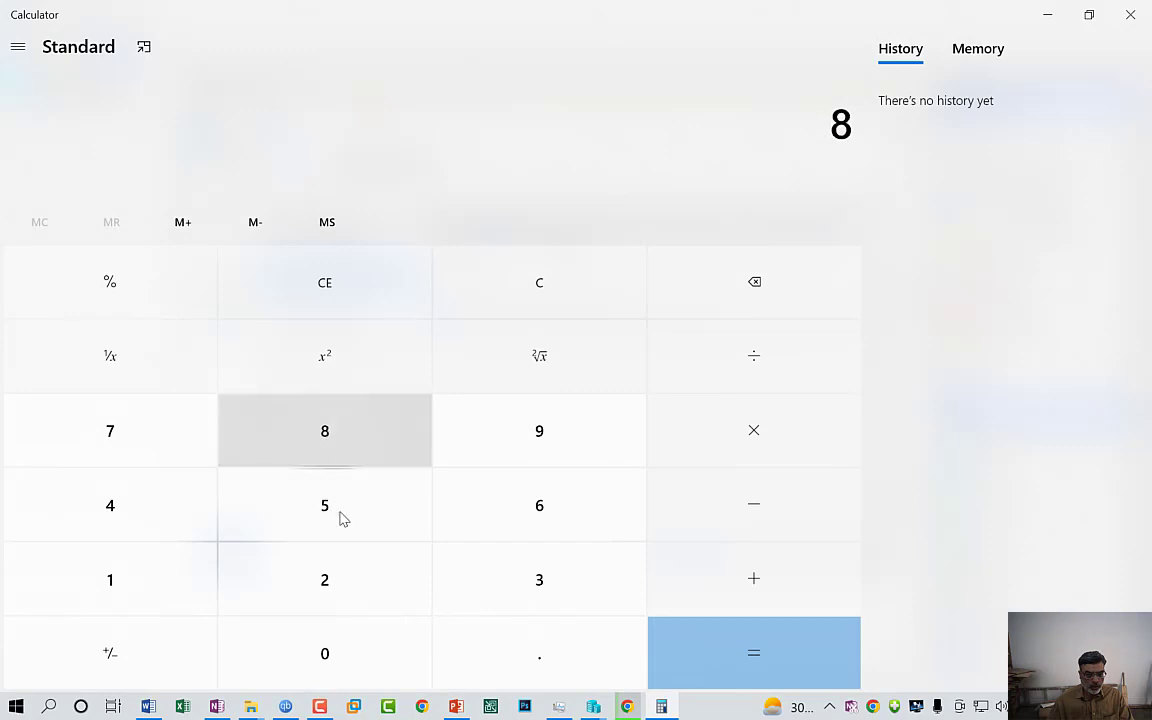
pyautogui.click(764, 445)
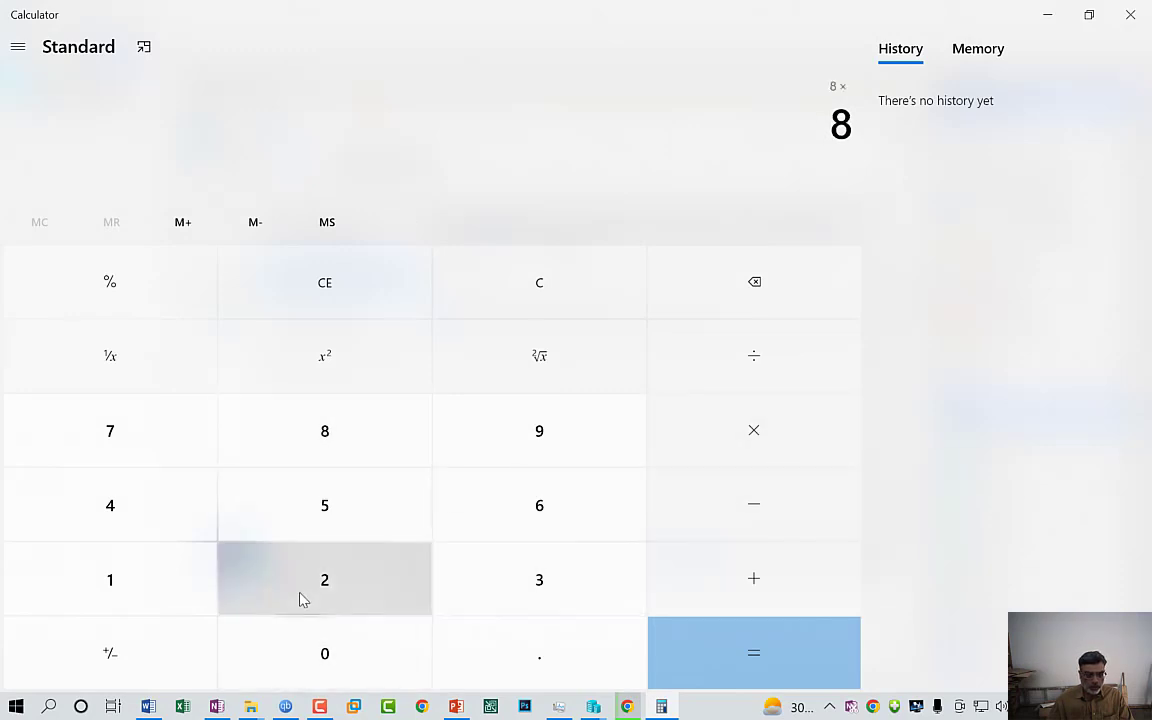
pyautogui.click(112, 580)
pyautogui.click(335, 672)
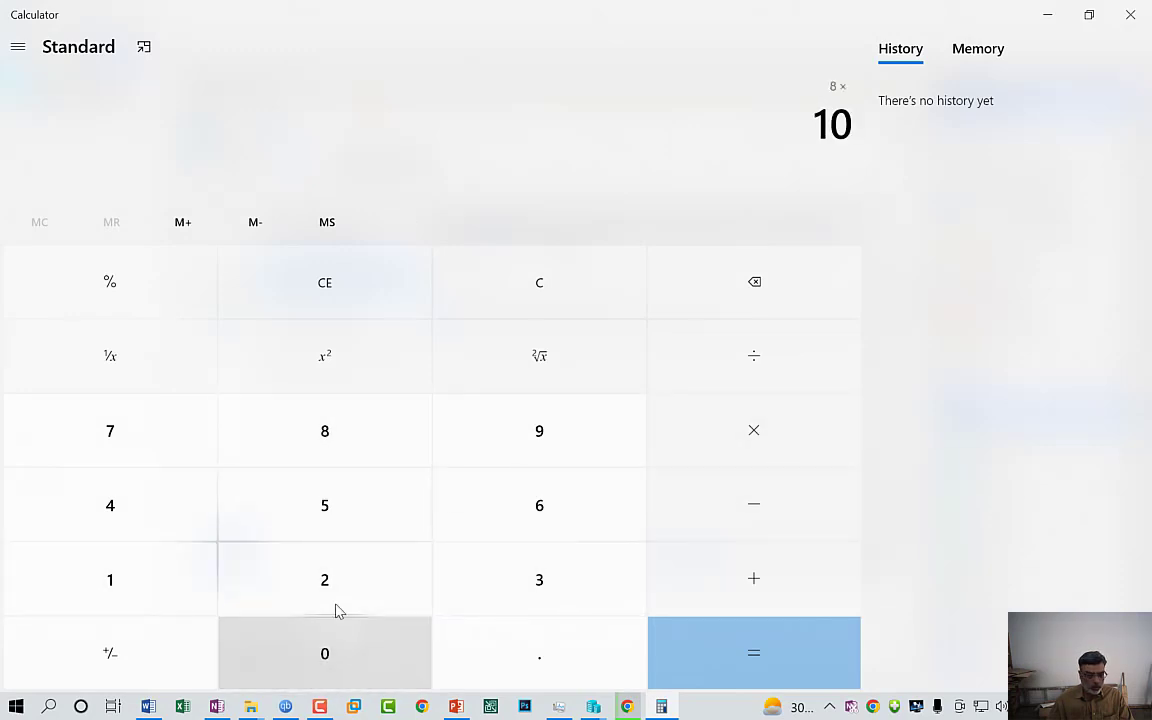
pyautogui.click(220, 548)
pyautogui.click(150, 510)
pyautogui.click(805, 674)
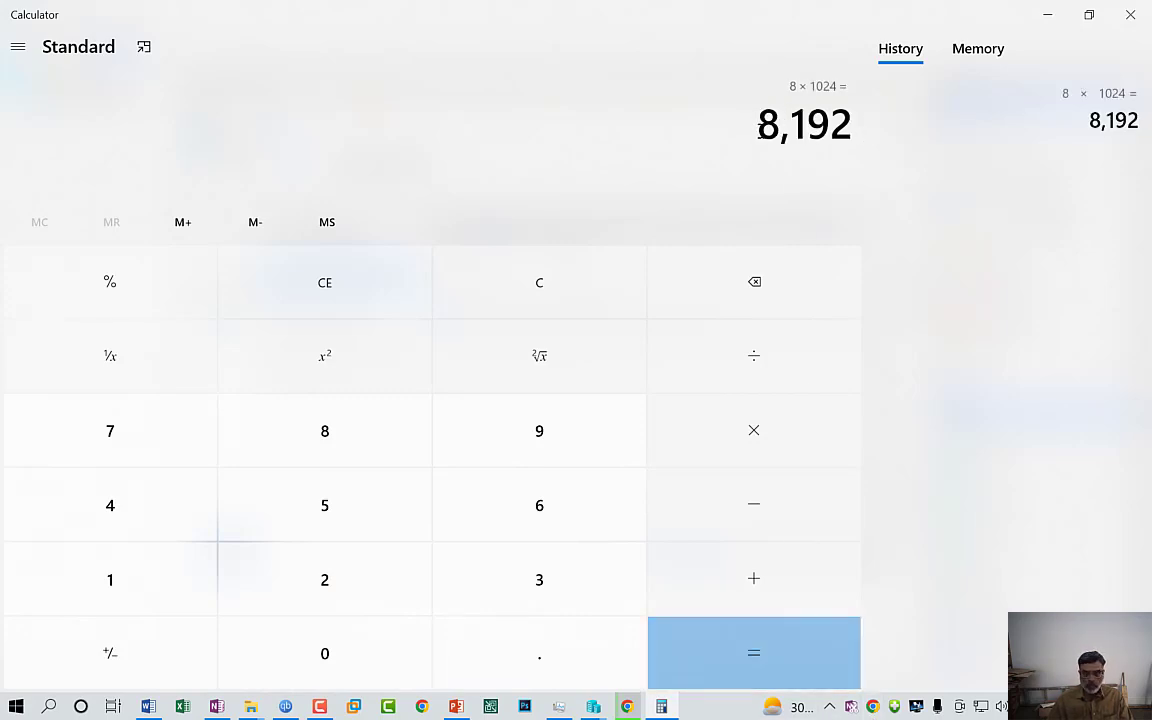
pyautogui.press('Escape')
pyautogui.click(1049, 15)
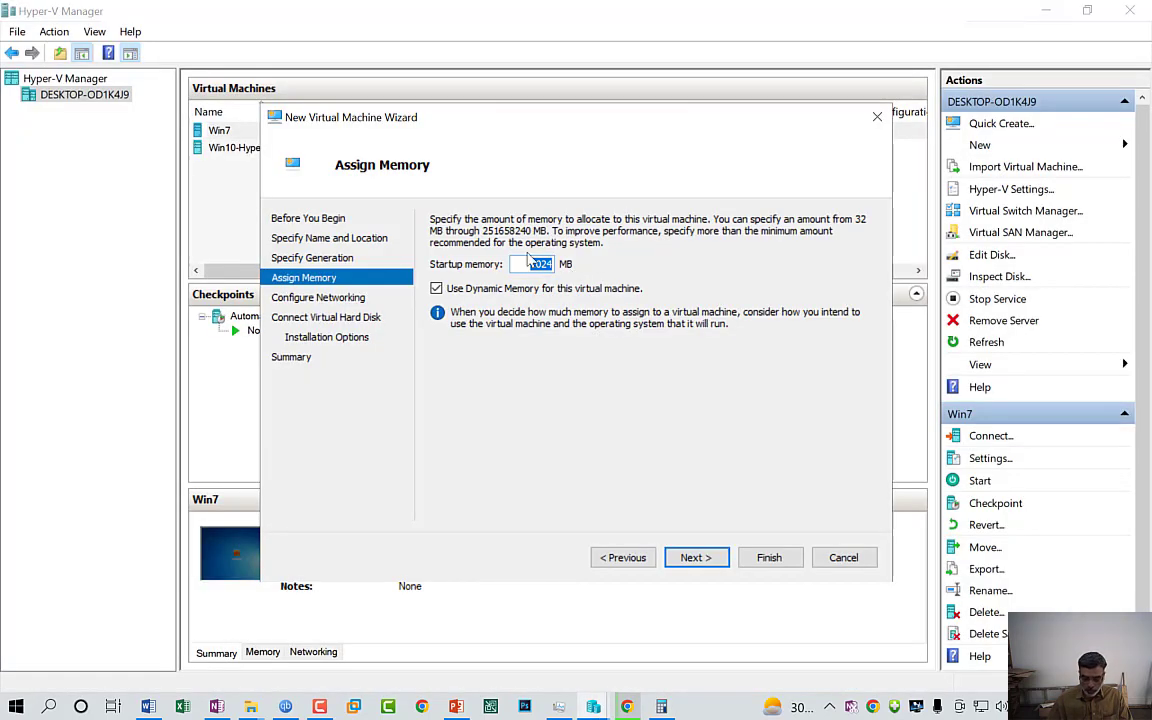
# Set startup memory to 8192 MB and continue to Configure Networking
pyautogui.write('8192')
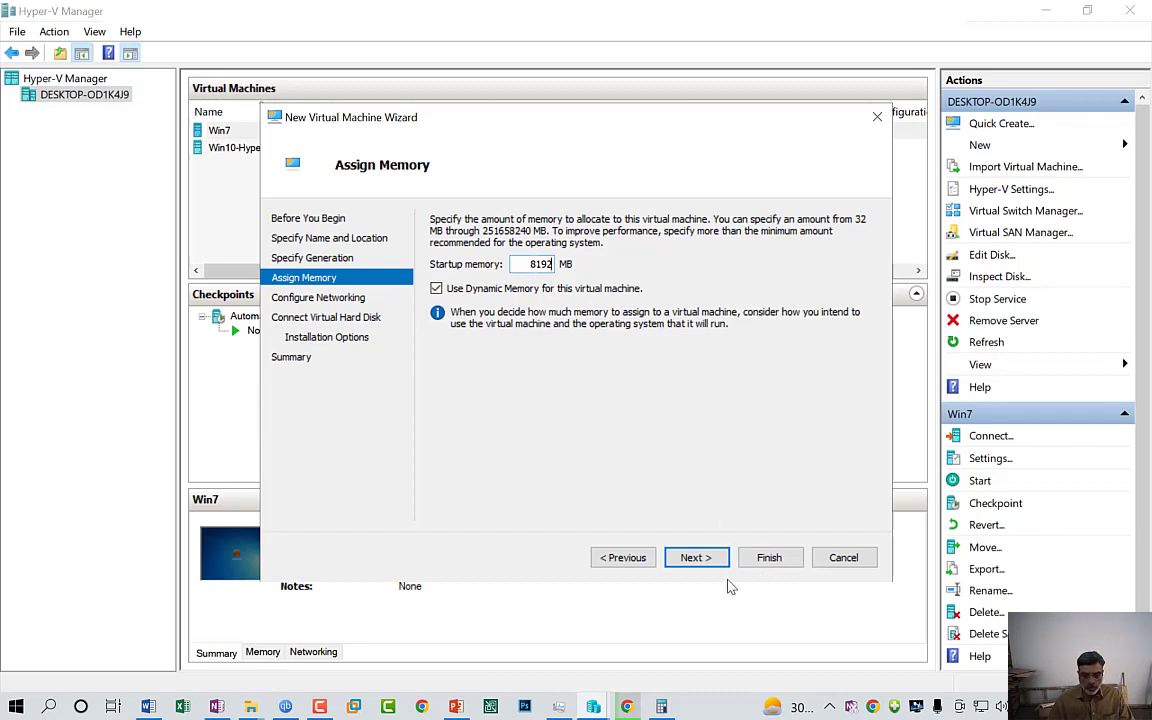
pyautogui.click(692, 557)
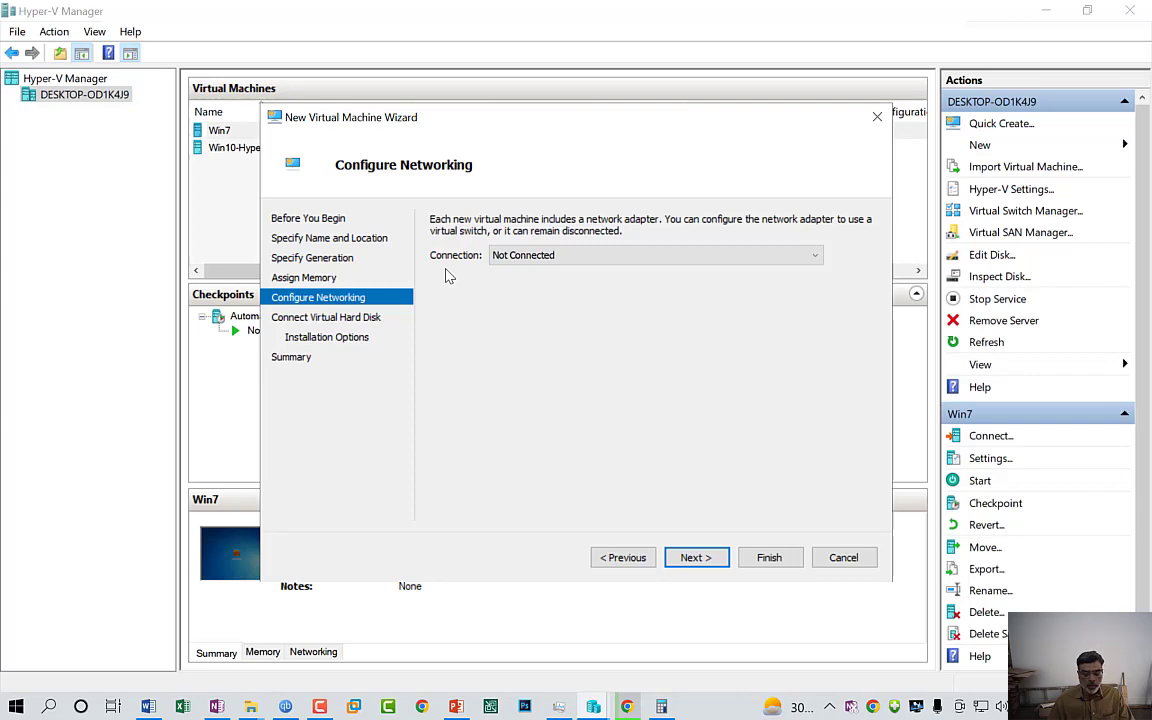
# Keep the disk name WinSrv-2019.vhdx, change its size from 127 to 100 GB, and continue
pyautogui.click(706, 562)
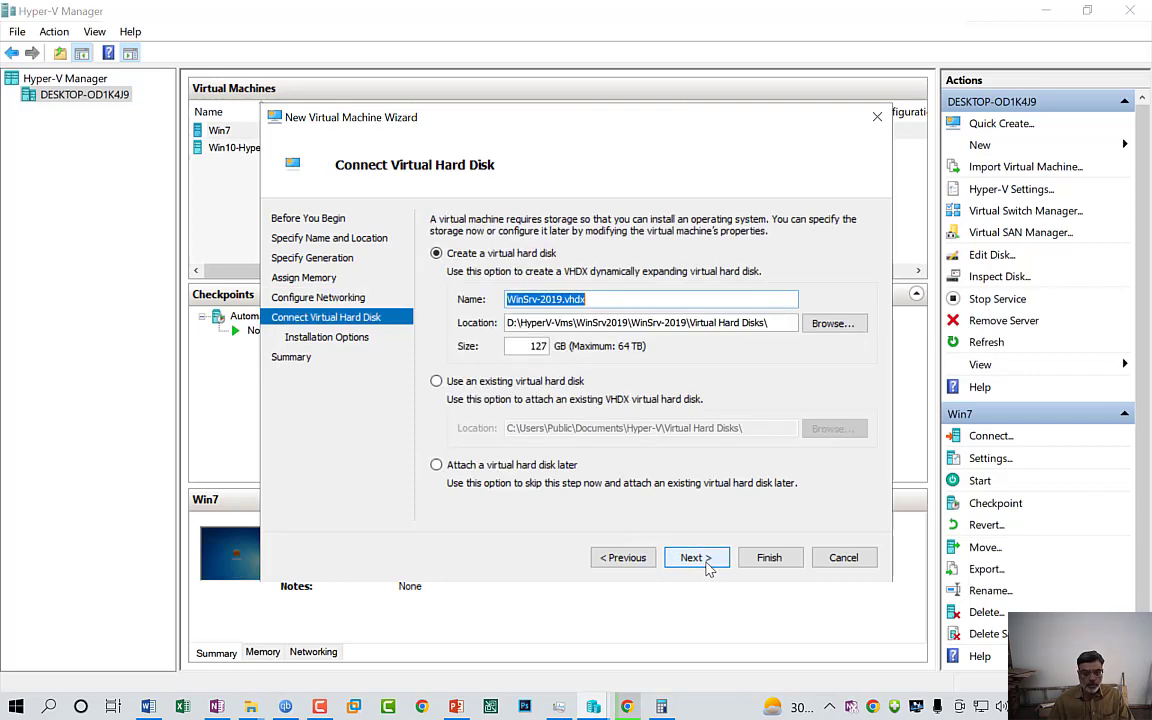
pyautogui.click(518, 300)
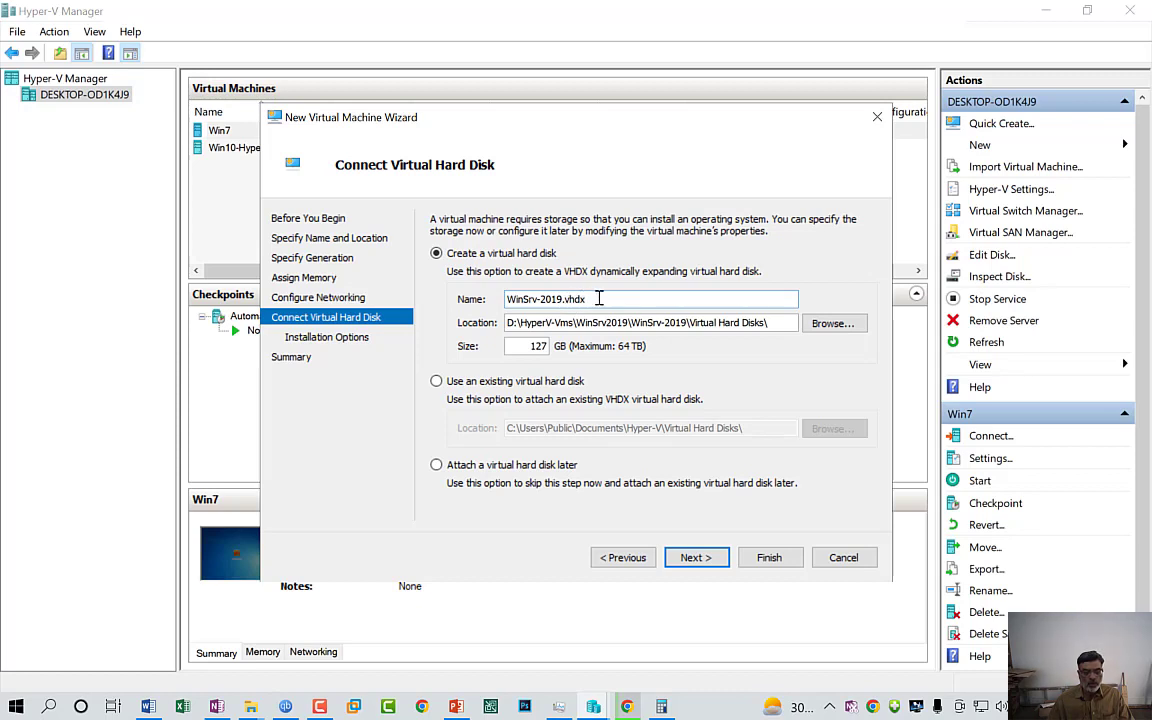
pyautogui.click(602, 299)
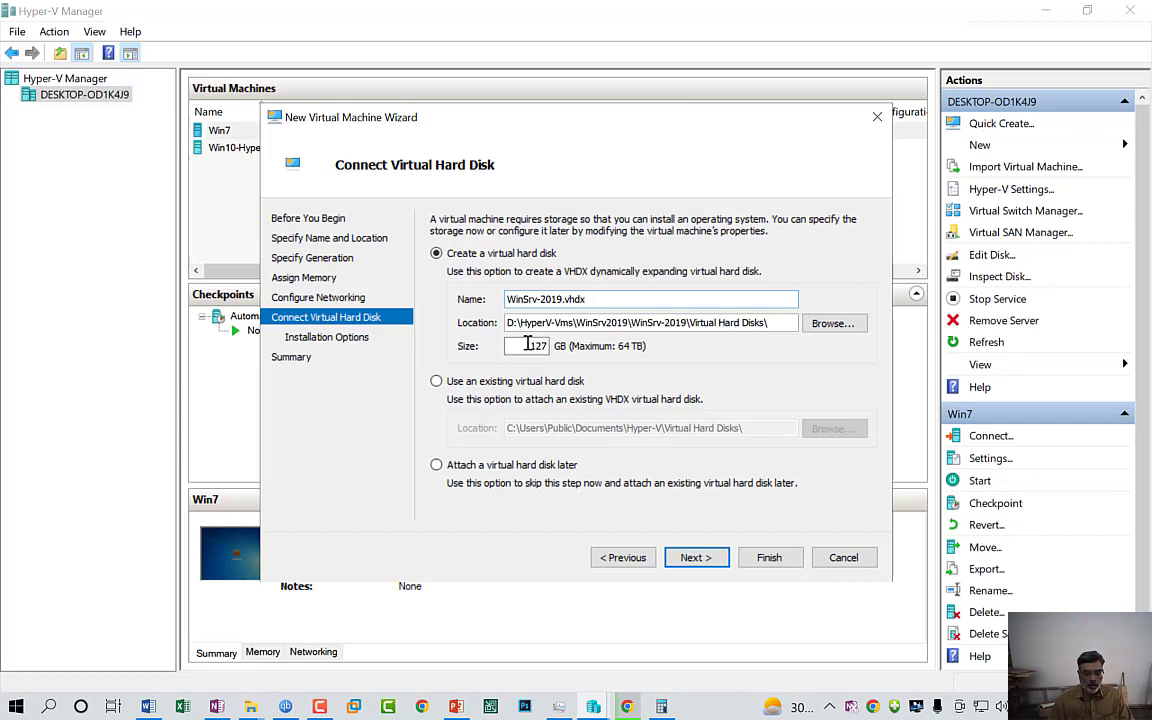
pyautogui.moveTo(527, 347); pyautogui.dragTo(547, 347)
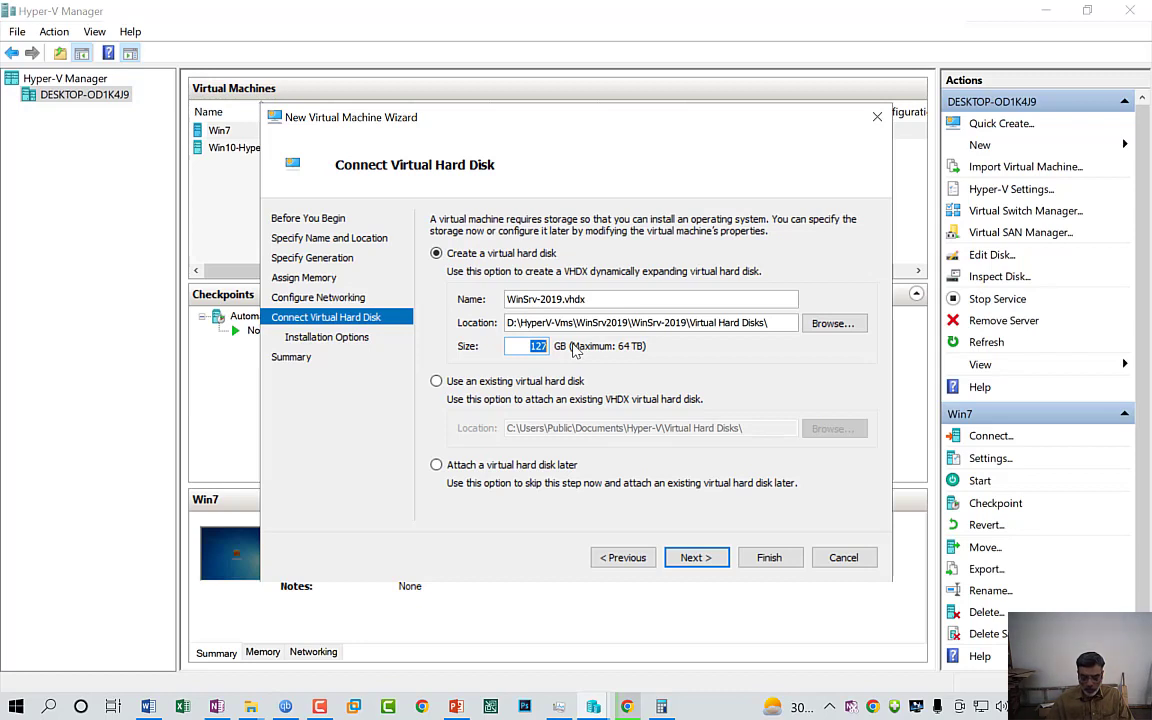
pyautogui.write('100')
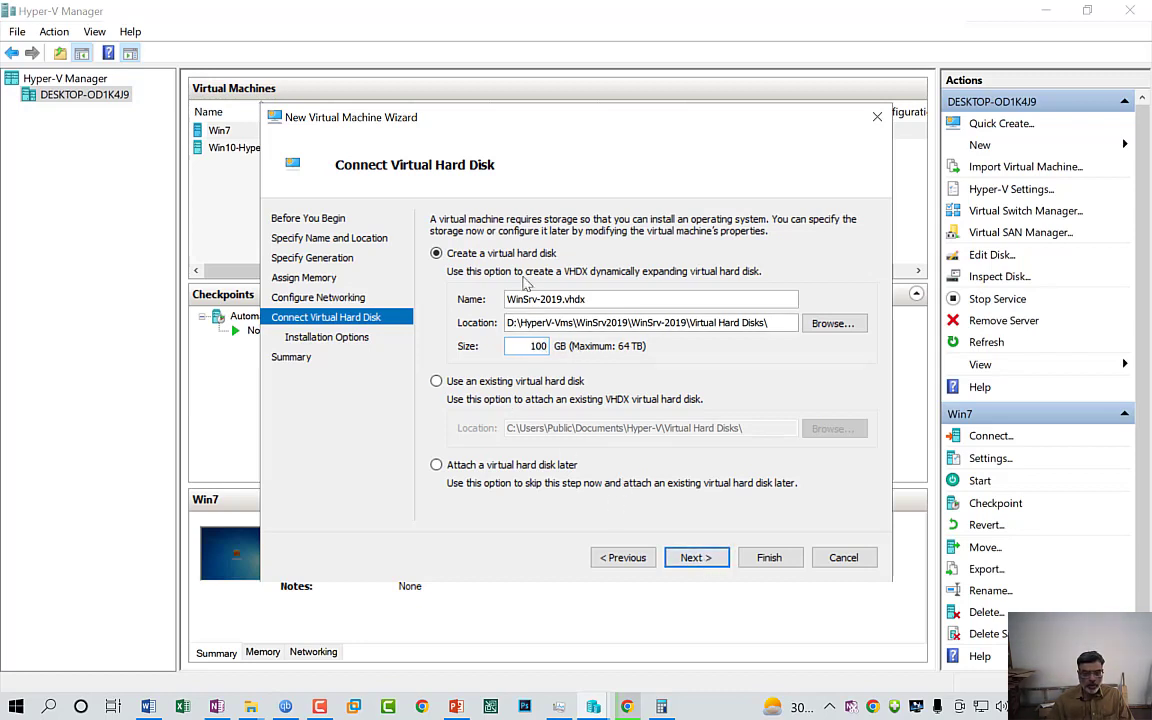
pyautogui.click(695, 560)
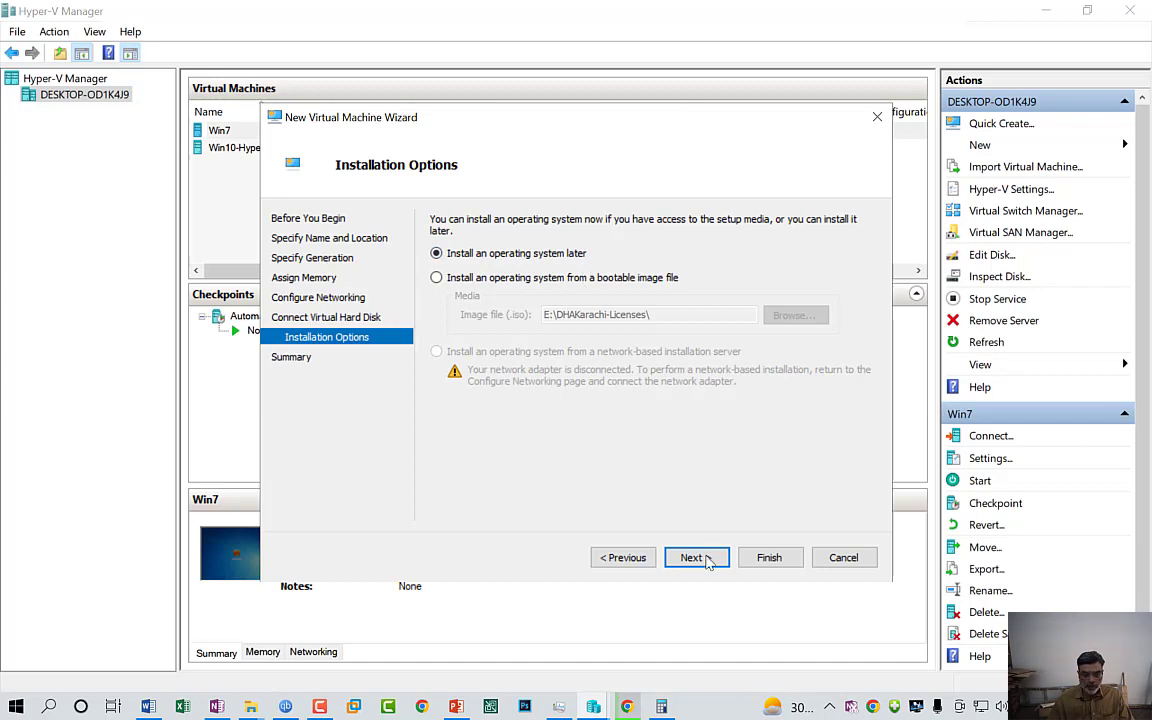
# Leave 'Install an operating system later' and finish the wizard to create WinSrv-2019
pyautogui.click(705, 563)
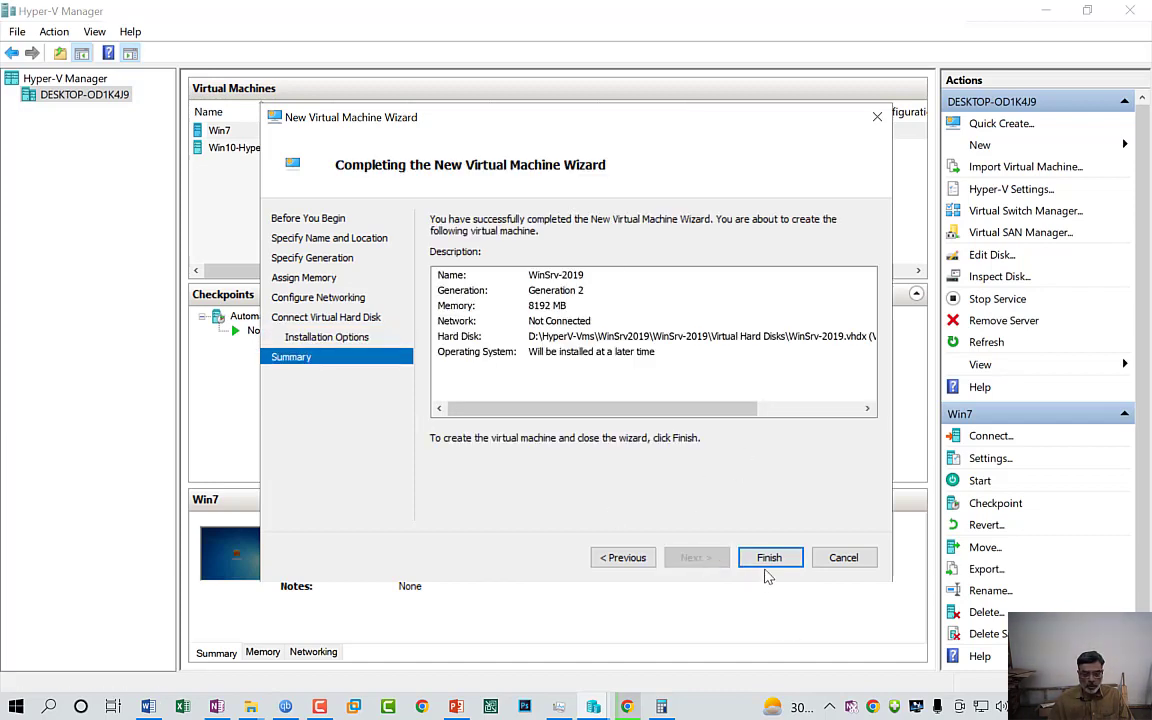
pyautogui.click(768, 562)
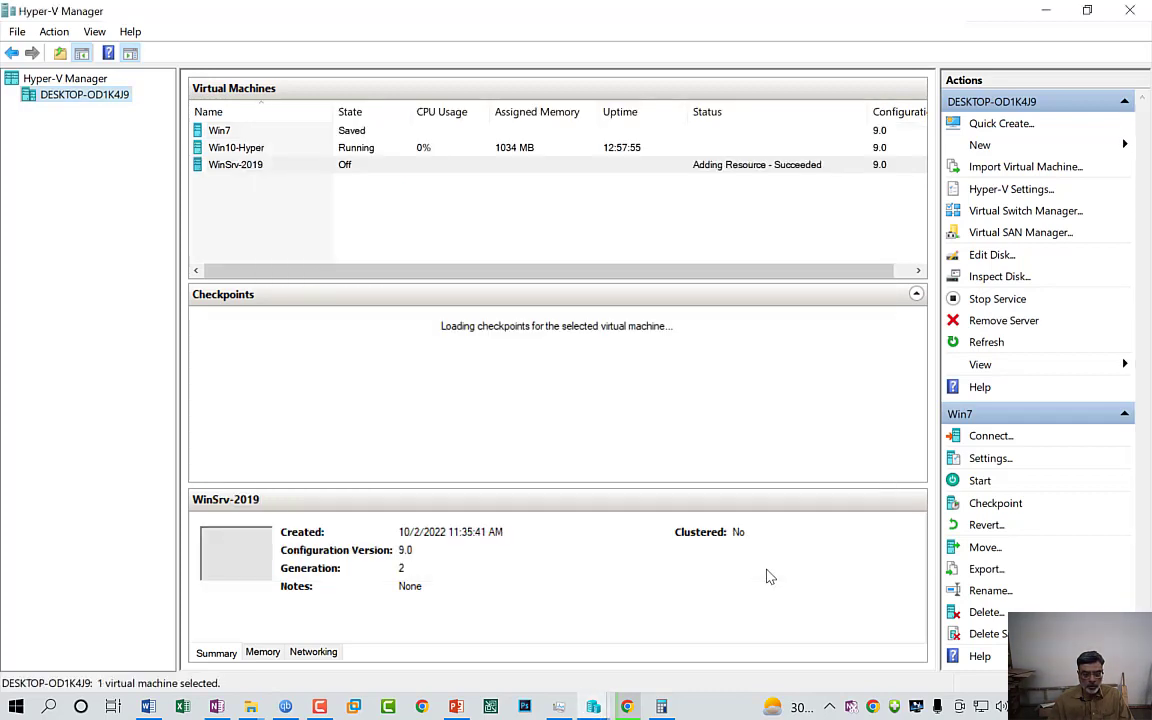
# Open Settings for WinSrv-2019 from its right-click menu
pyautogui.click(234, 166)
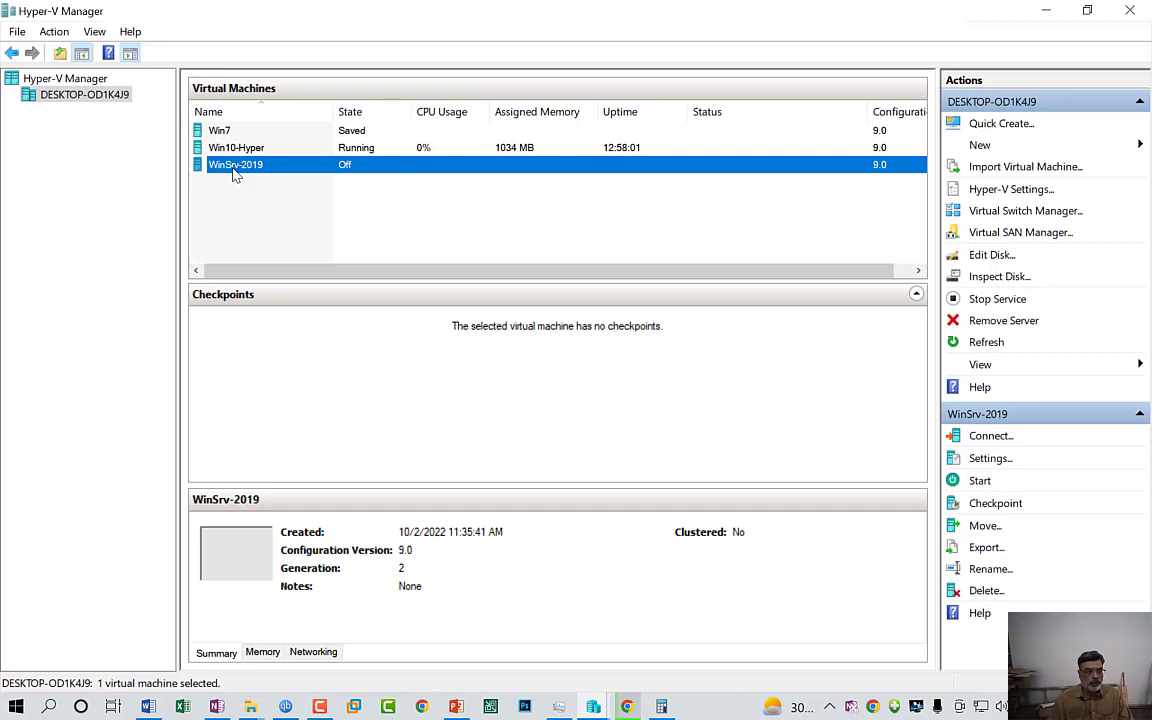
pyautogui.rightClick(233, 172)
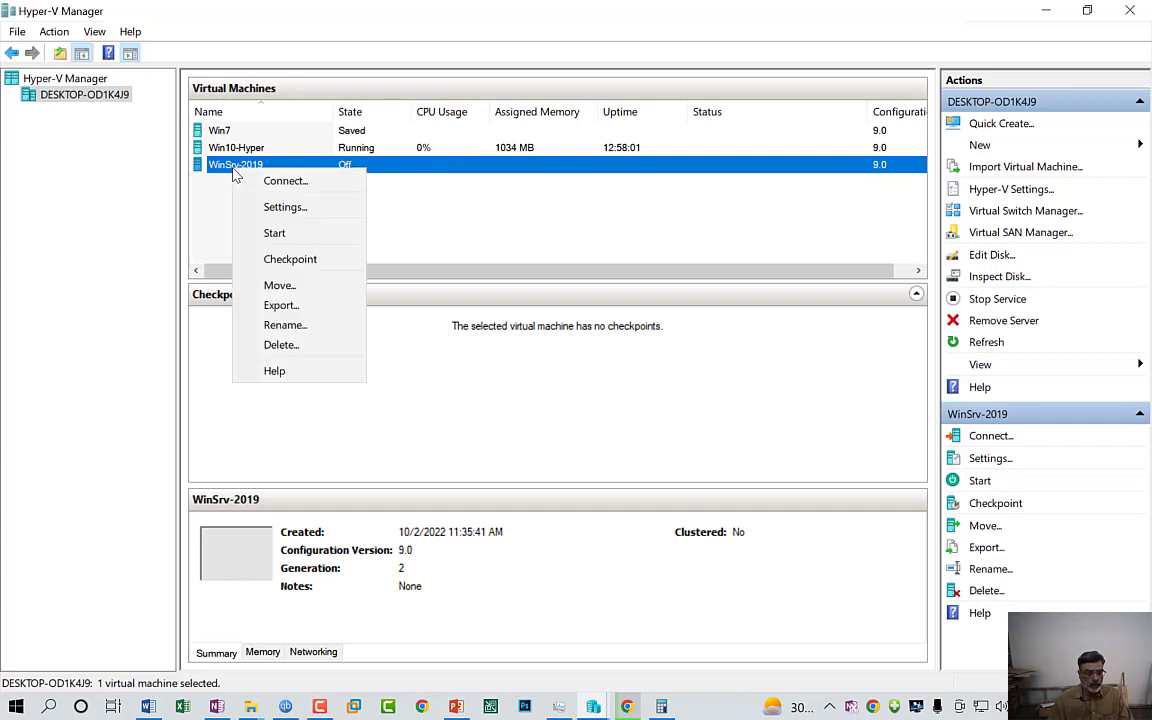
pyautogui.click(272, 209)
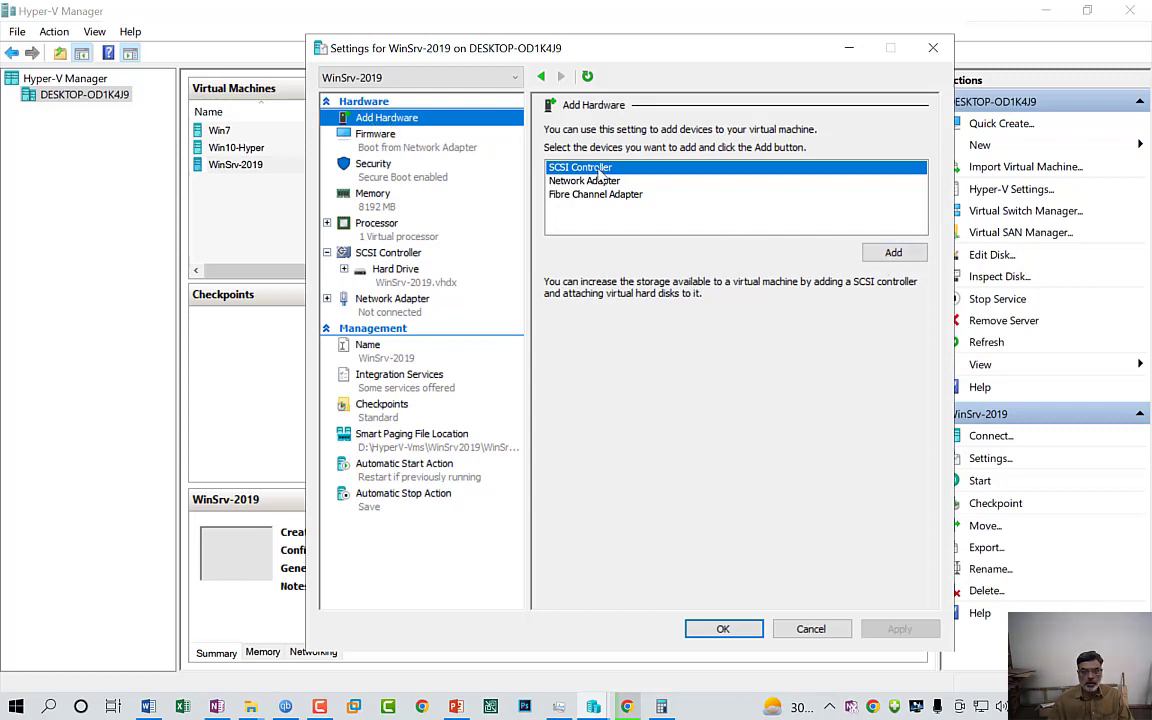
# Add a new SCSI controller to WinSrv-2019 and attach a DVD drive to it
pyautogui.click(895, 254)
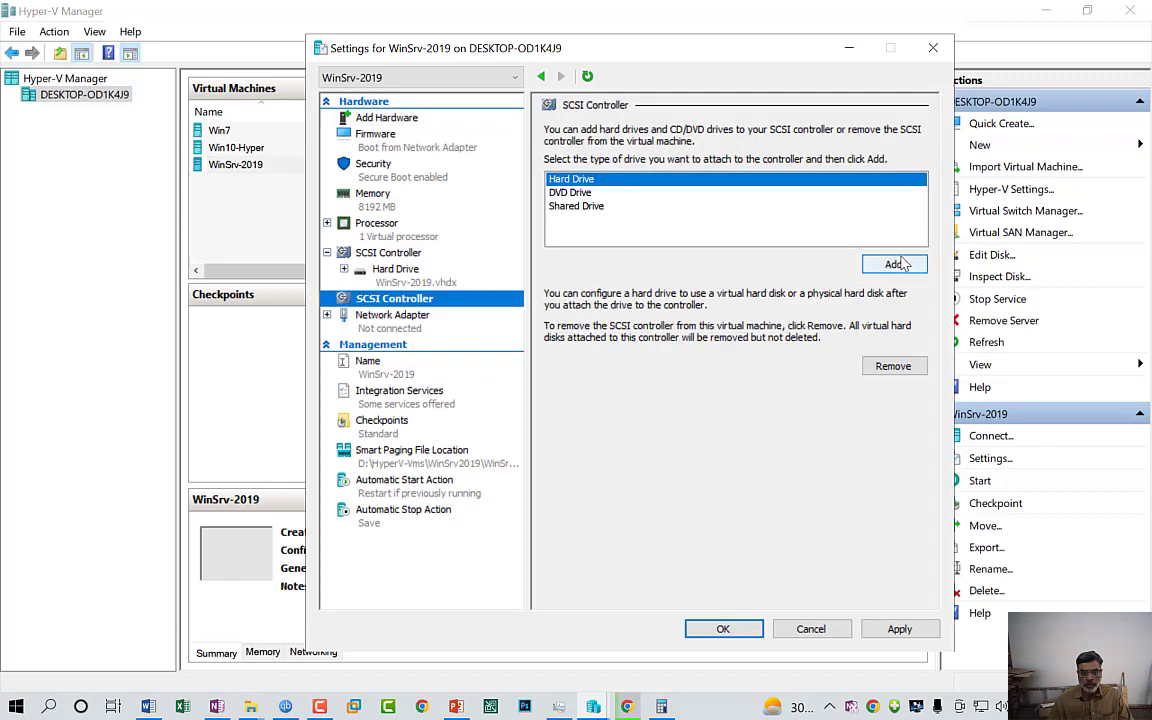
pyautogui.click(576, 195)
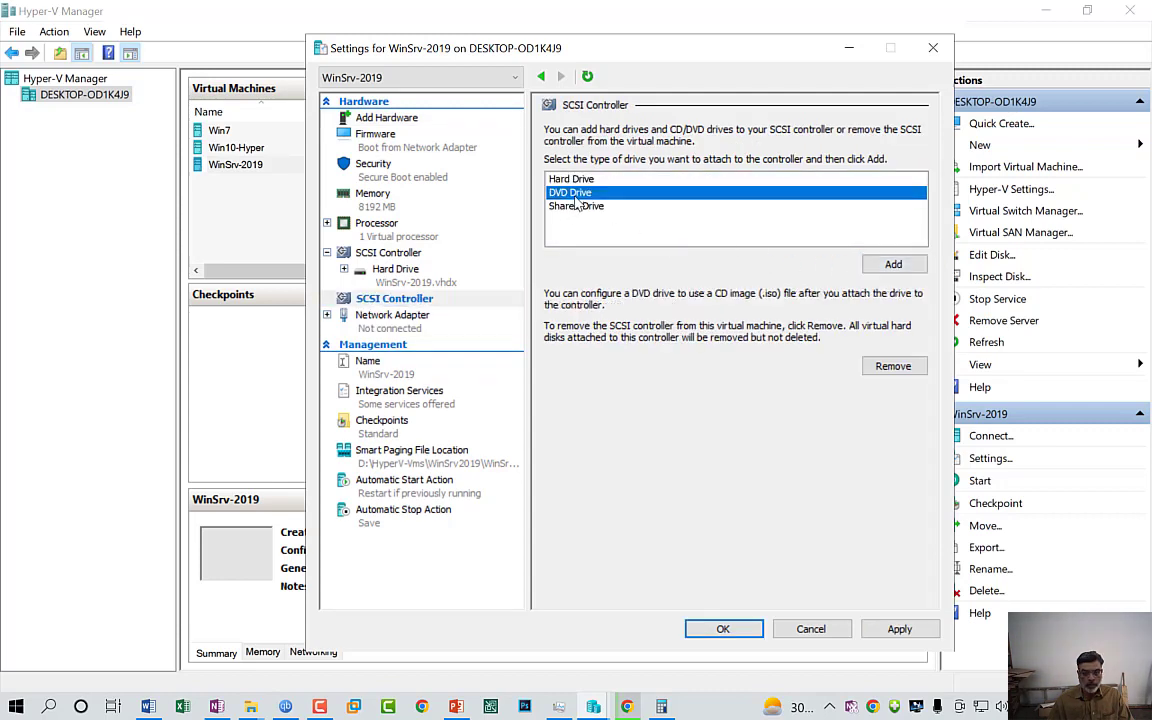
pyautogui.click(893, 268)
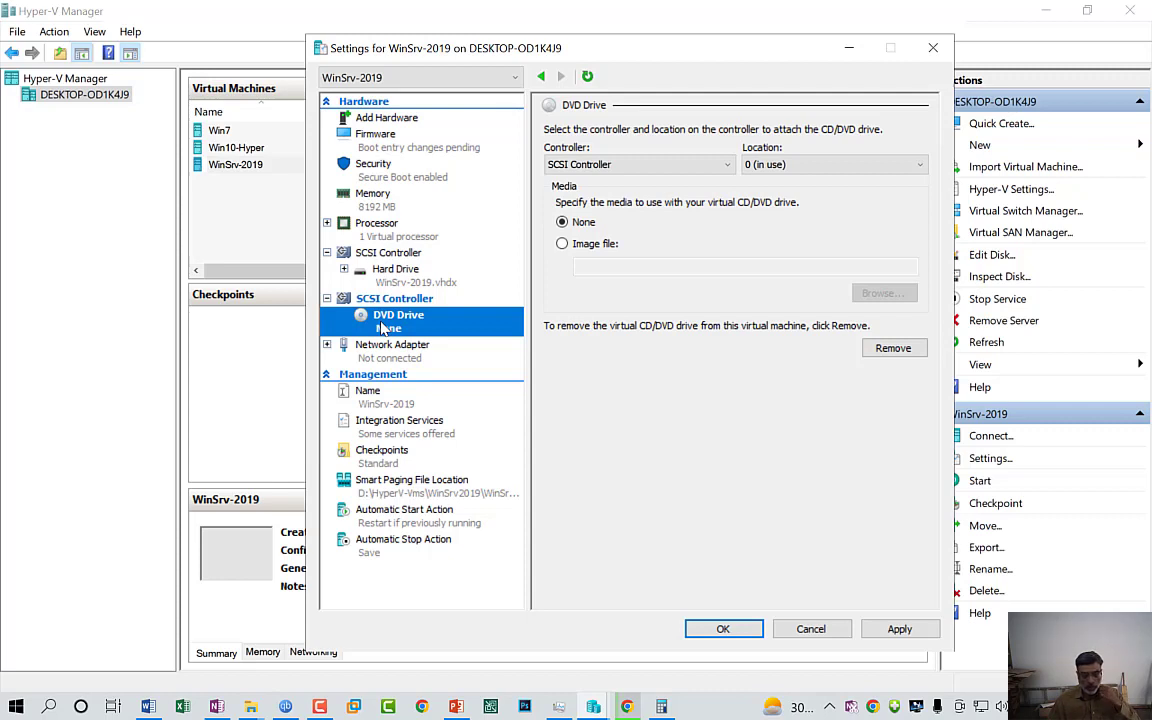
# Load the Windows Server 2019 ISO from the Windows_Server_OS_2020 folder into the DVD drive and apply
pyautogui.click(562, 245)
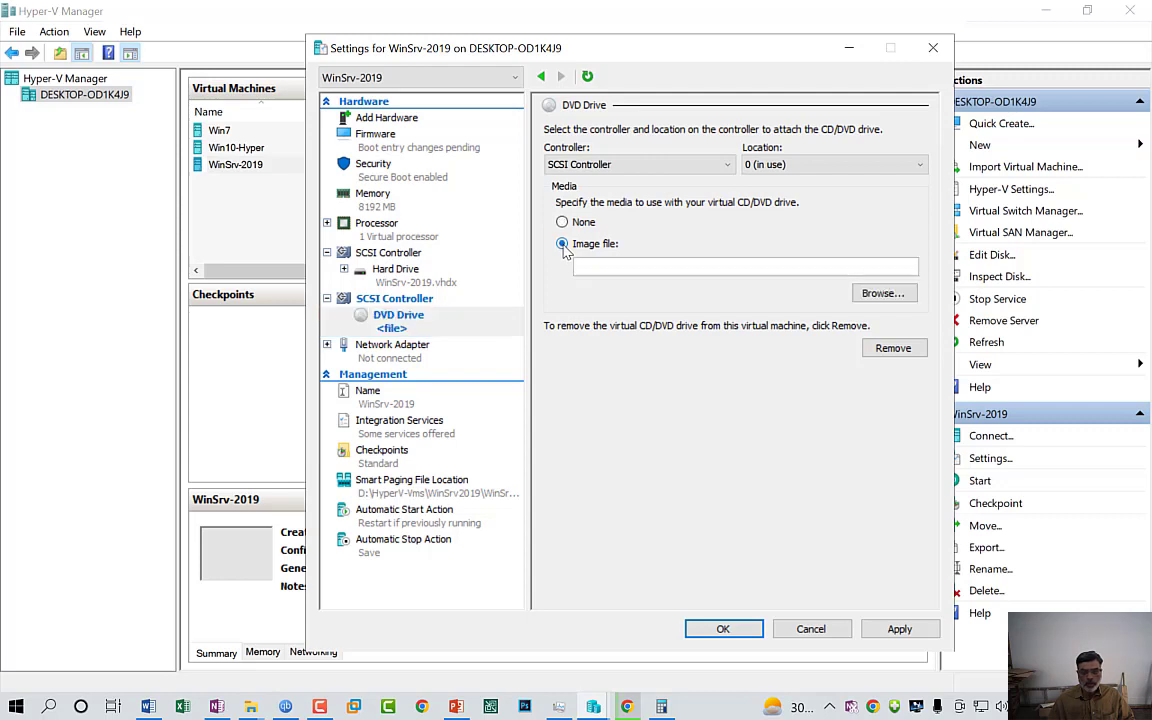
pyautogui.click(876, 297)
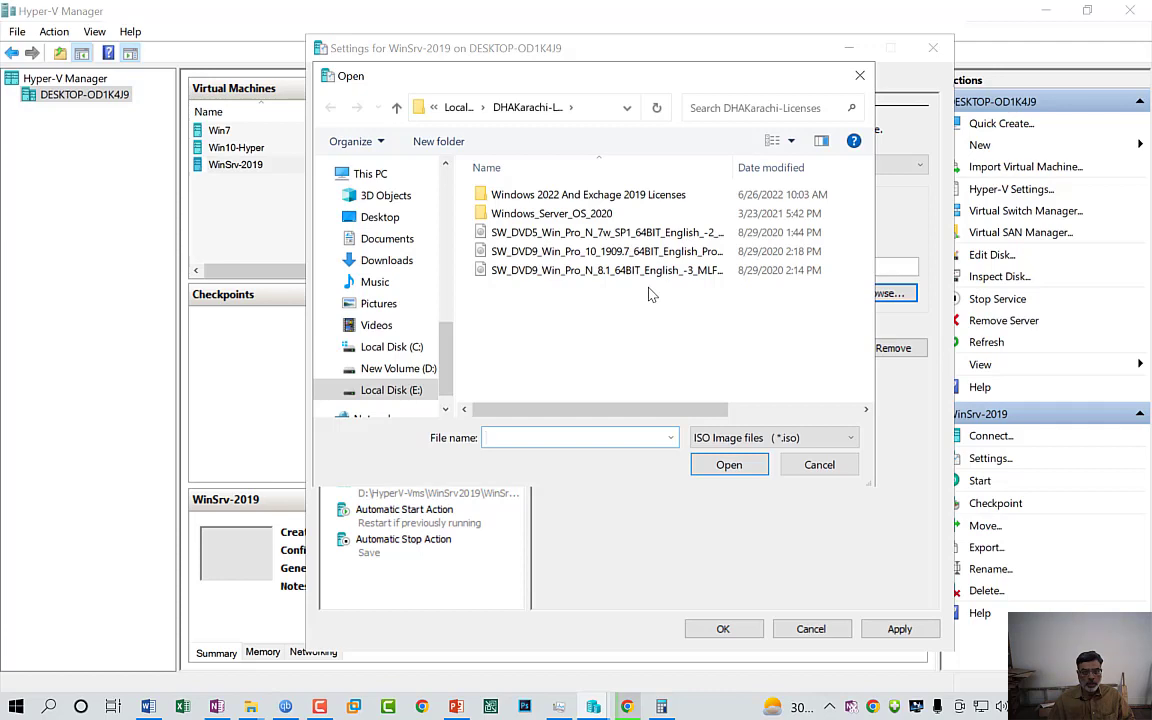
pyautogui.doubleClick(623, 205)
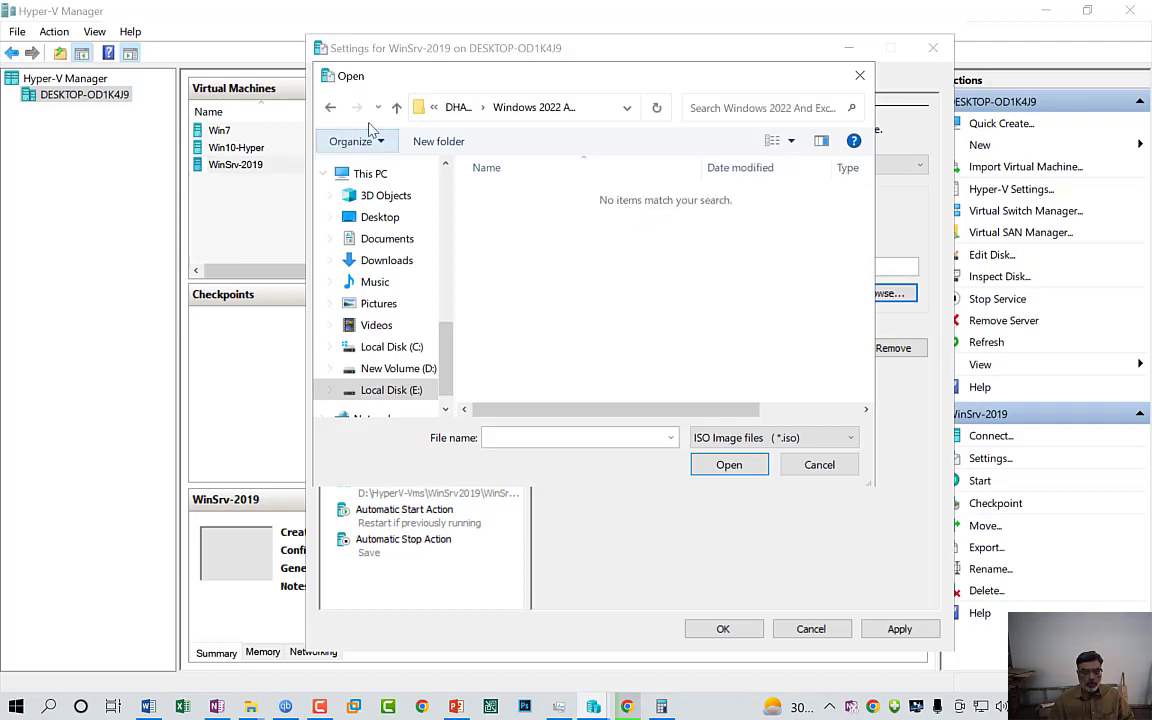
pyautogui.click(397, 108)
pyautogui.doubleClick(534, 213)
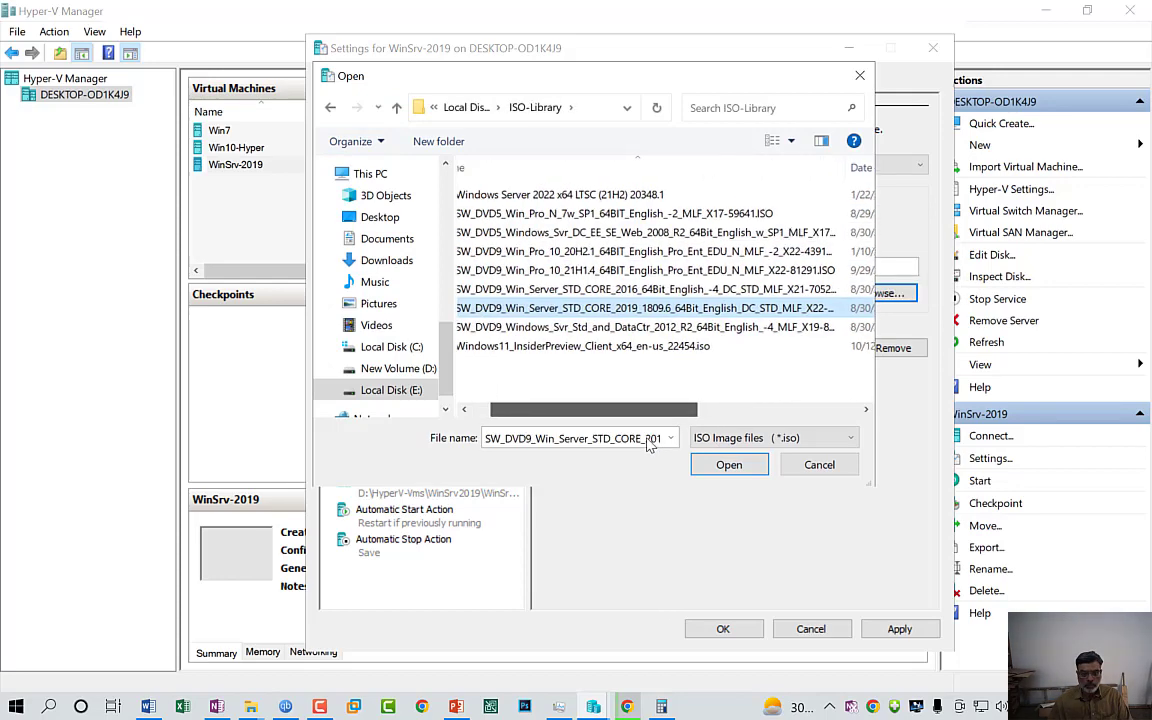
pyautogui.moveTo(648, 444); pyautogui.dragTo(571, 434)
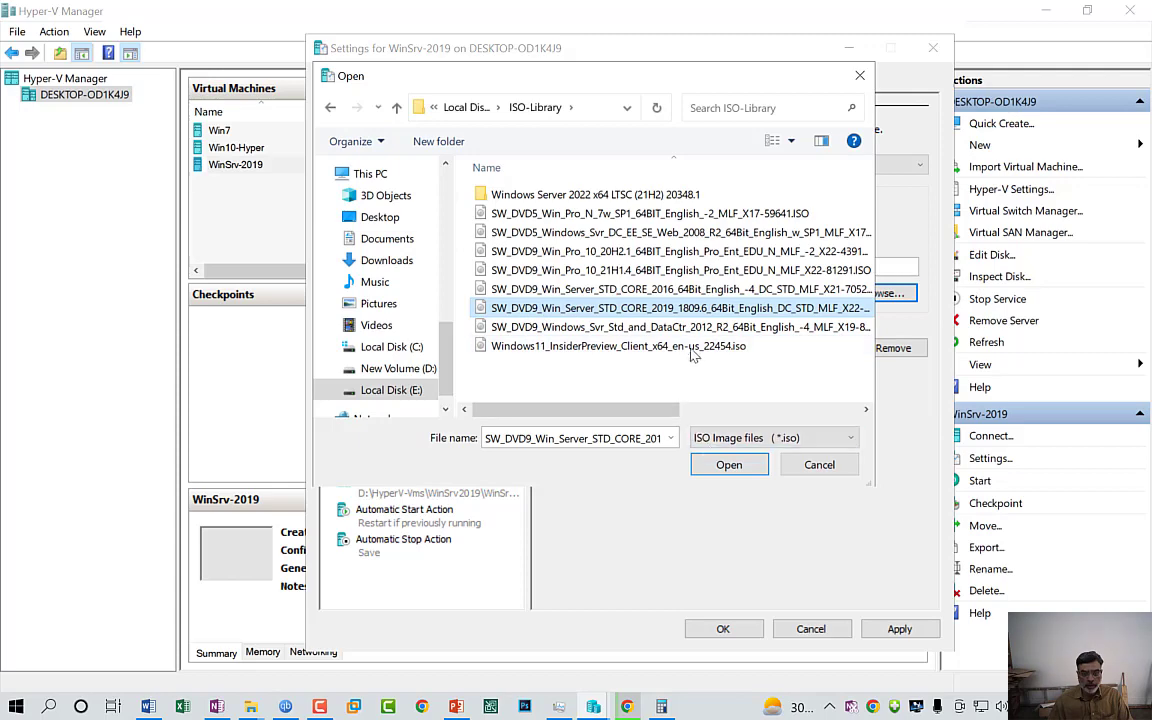
pyautogui.click(729, 464)
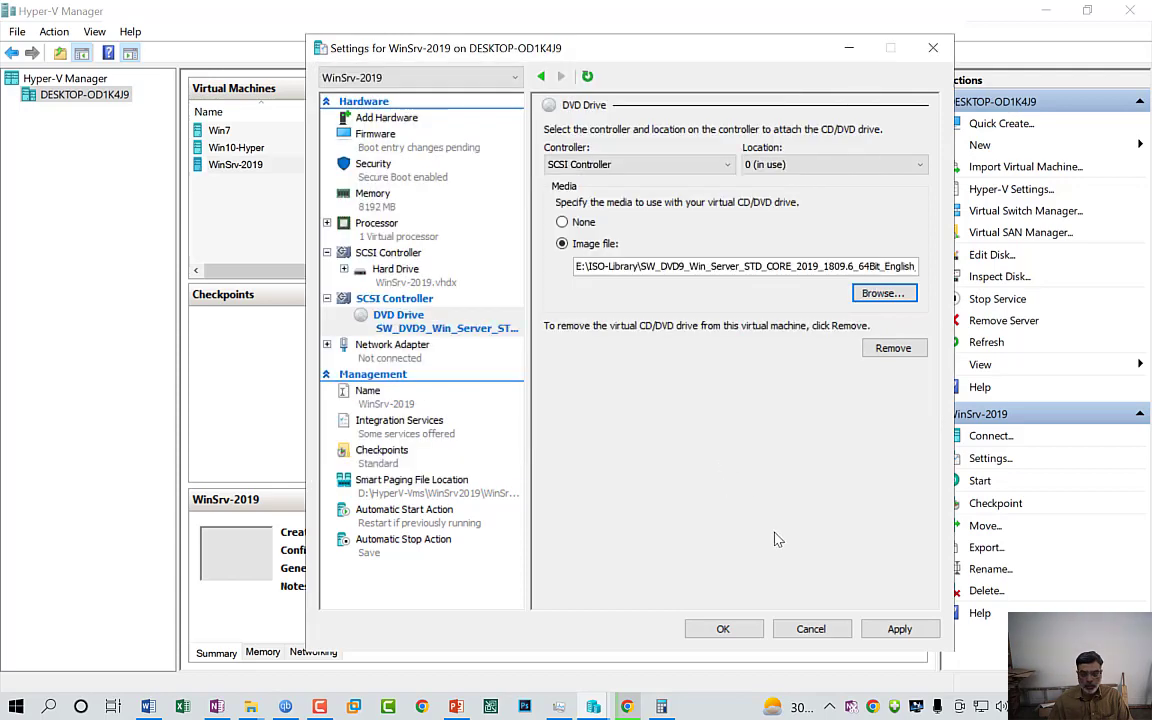
pyautogui.click(897, 629)
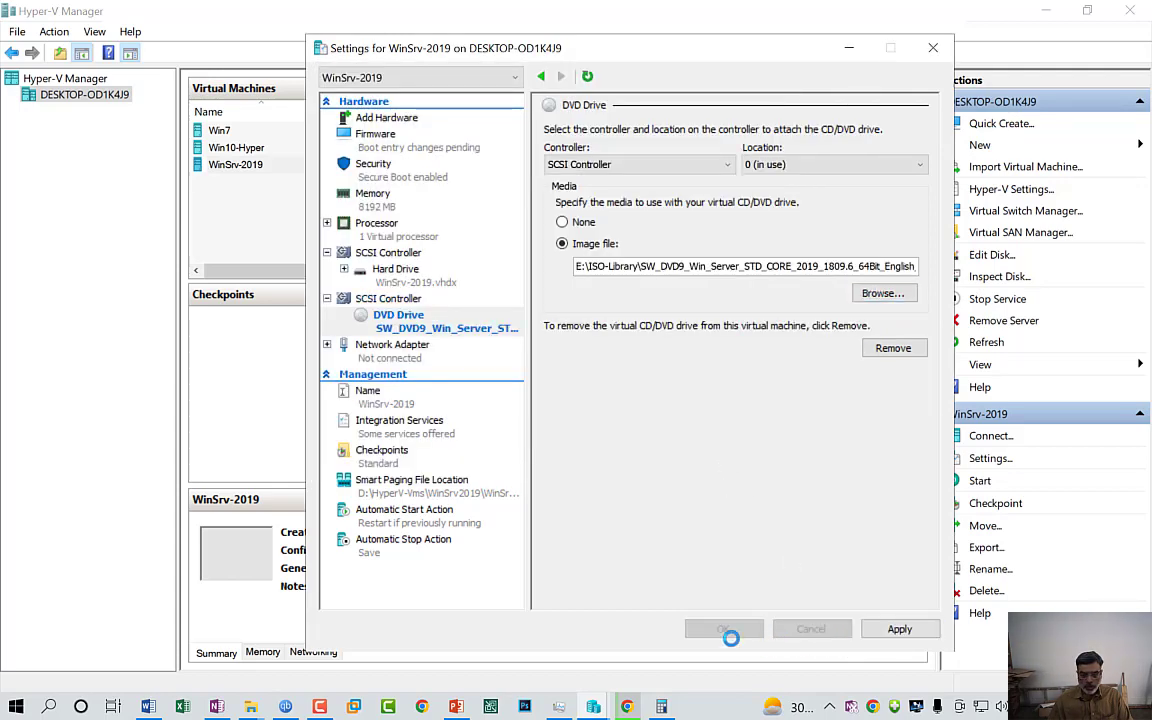
# Save the machine settings and open a console connection to WinSrv-2019
pyautogui.click(724, 629)
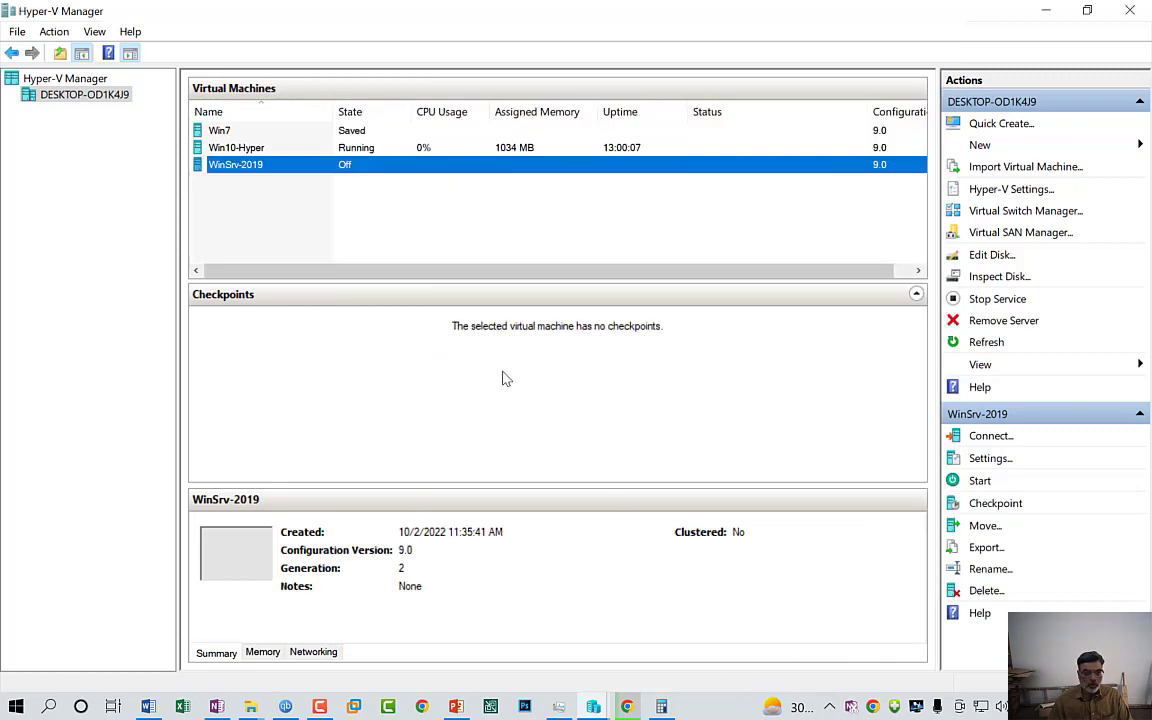
pyautogui.rightClick(233, 168)
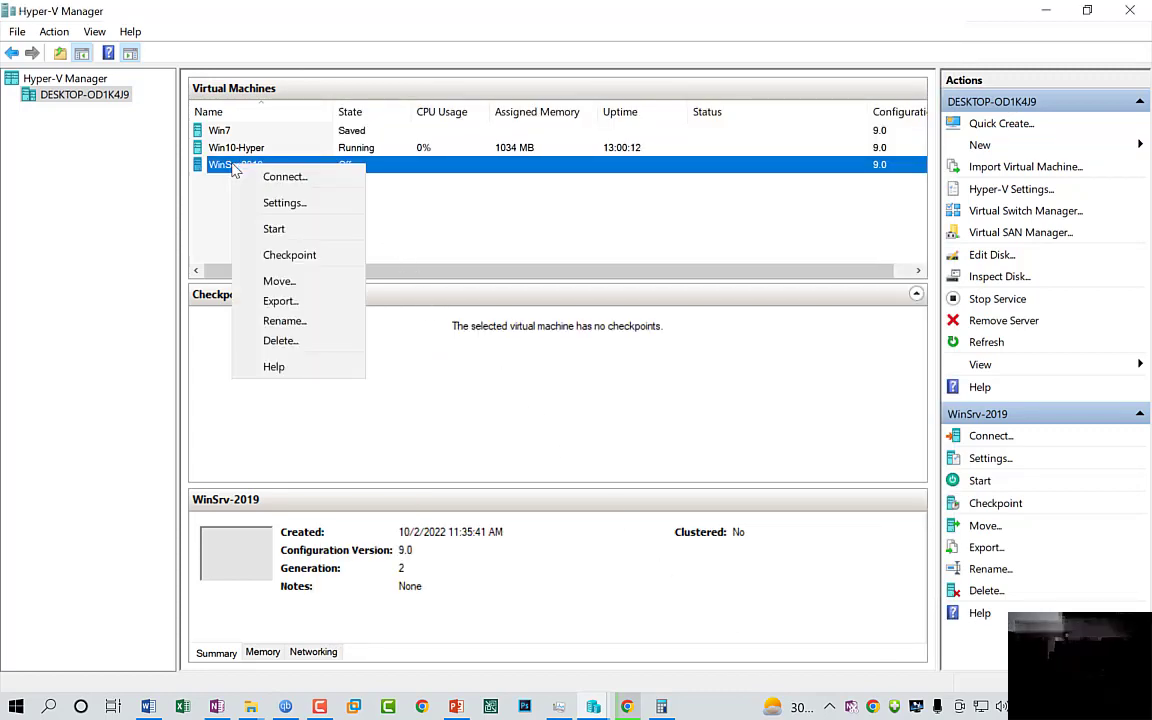
pyautogui.click(278, 178)
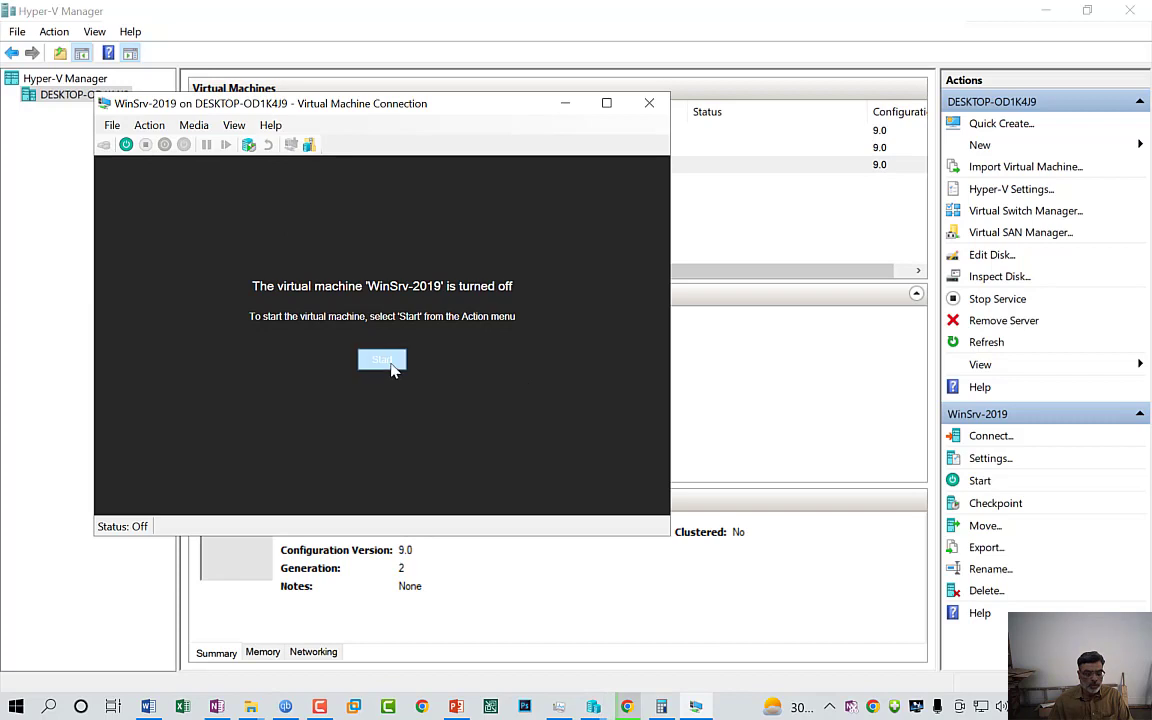
# Power on WinSrv-2019, boot from the installation disc and start Windows Setup
pyautogui.click(390, 364)
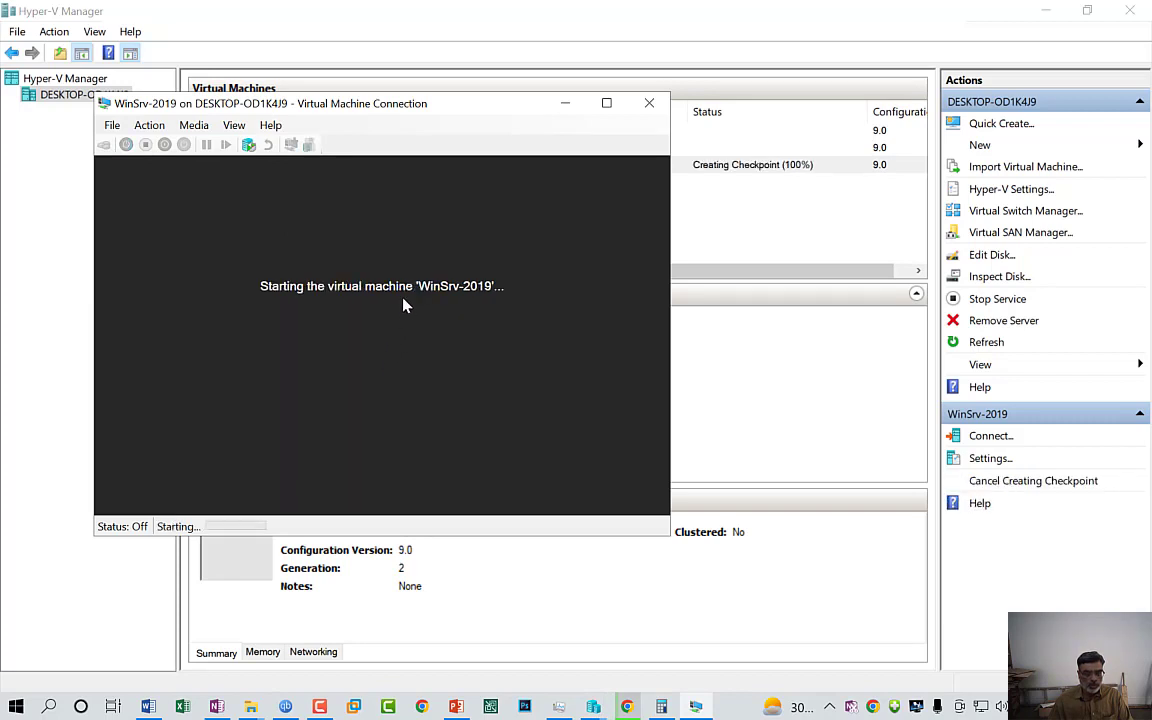
pyautogui.click(392, 360)
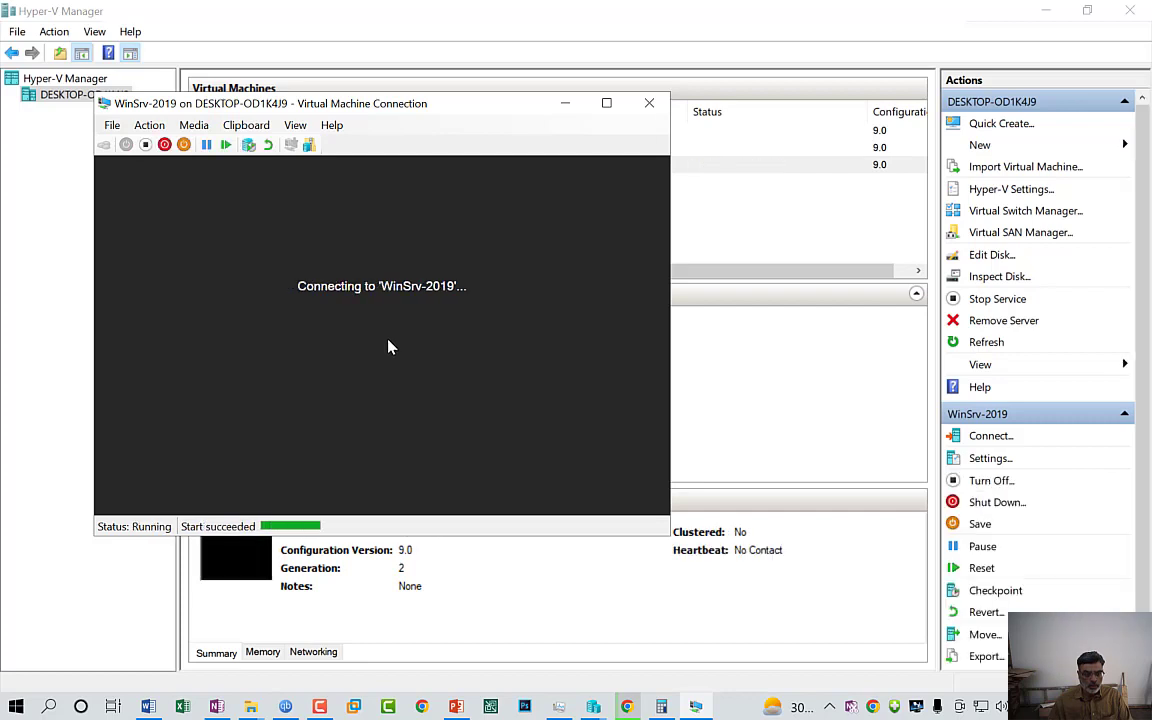
pyautogui.press('space')
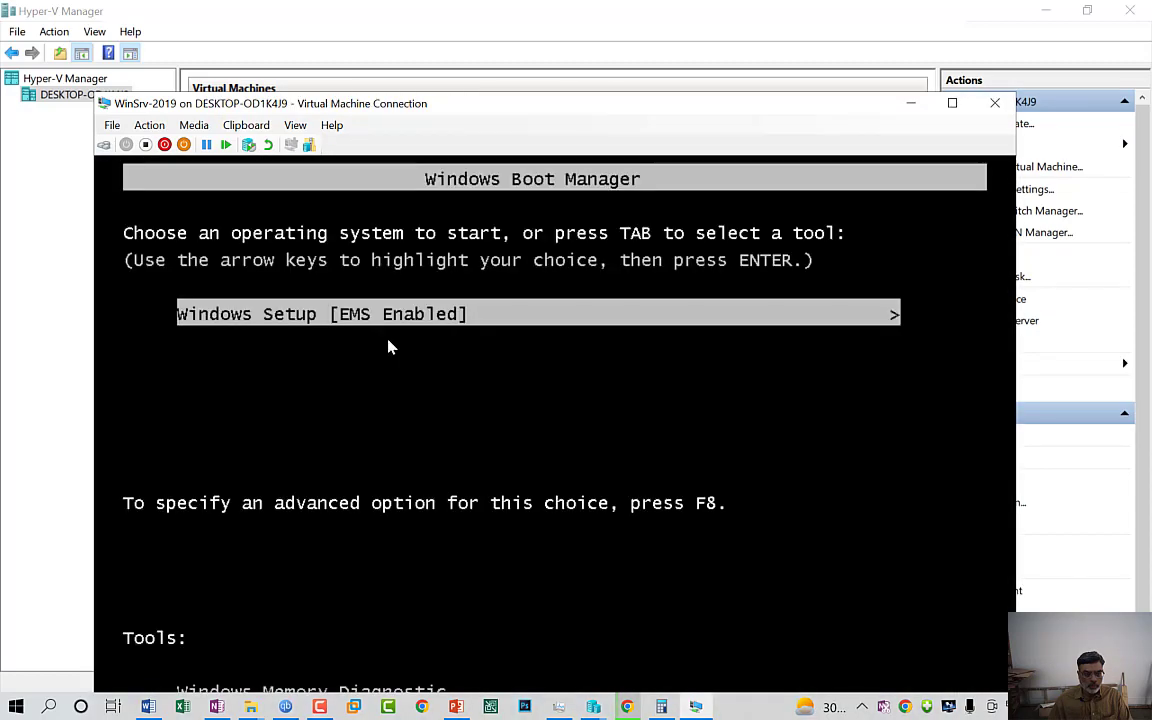
pyautogui.press('Return')
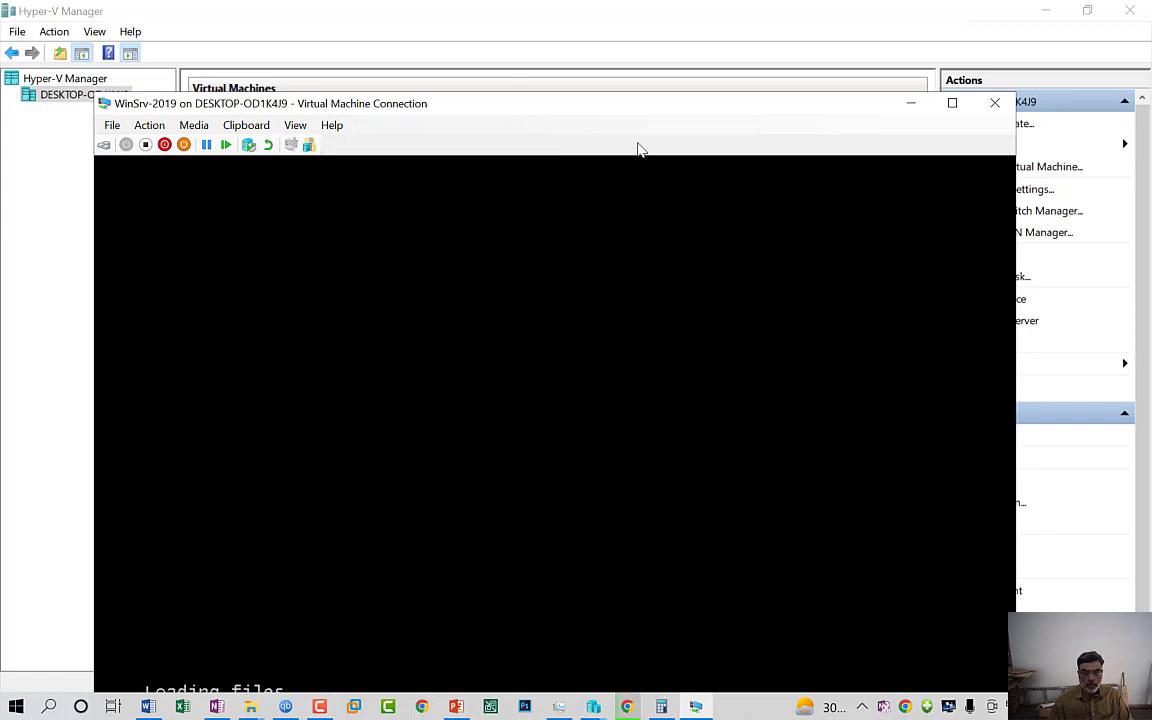
# Maximize the VM window, keep the default language settings and begin the installation
pyautogui.click(946, 109)
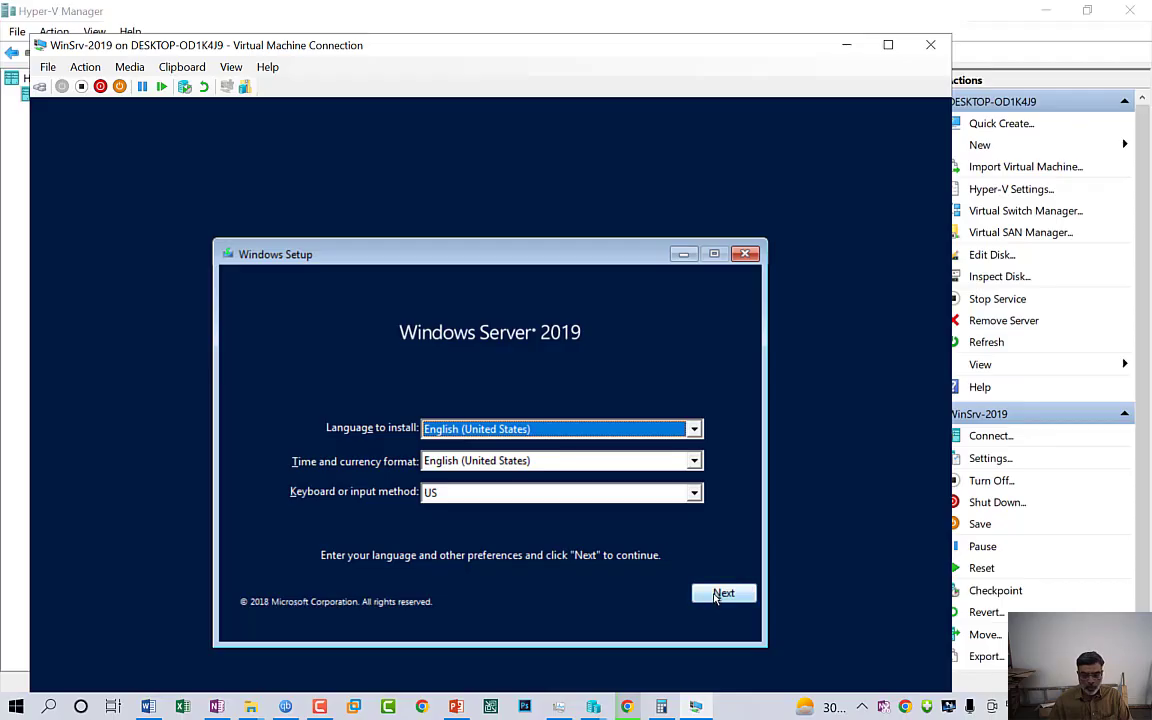
pyautogui.click(720, 594)
pyautogui.click(508, 458)
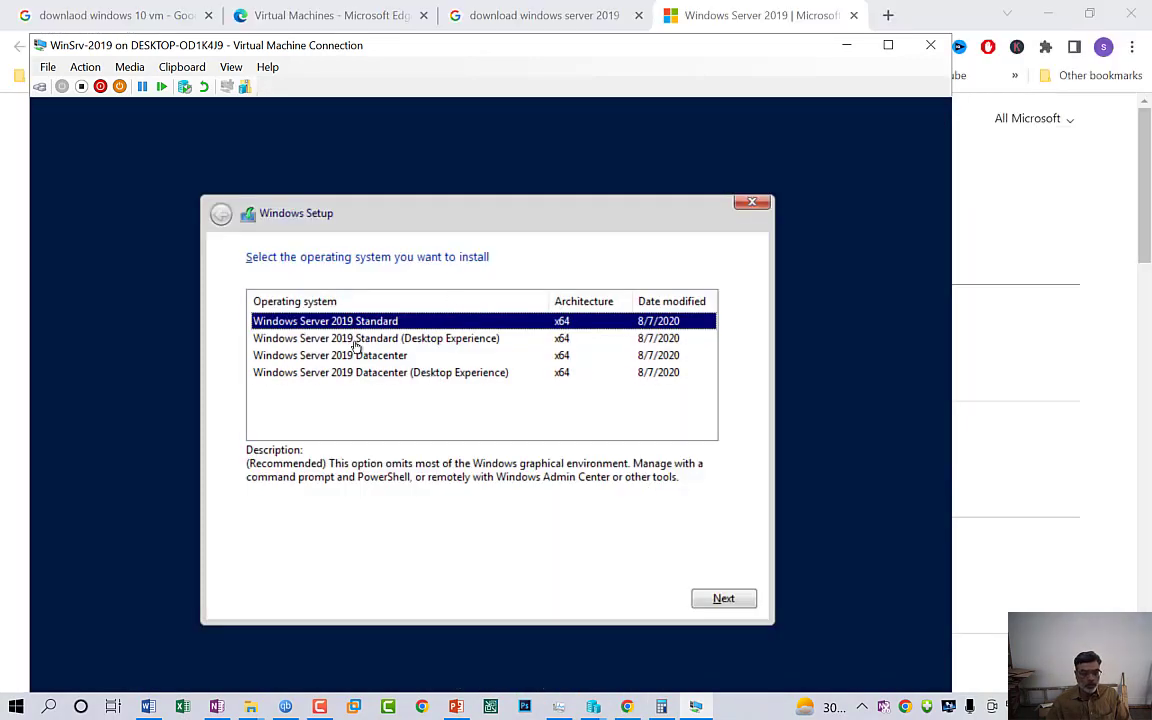
# Choose Windows Server 2019 Datacenter (Desktop Experience), accept the license terms and pick Custom install
pyautogui.click(364, 374)
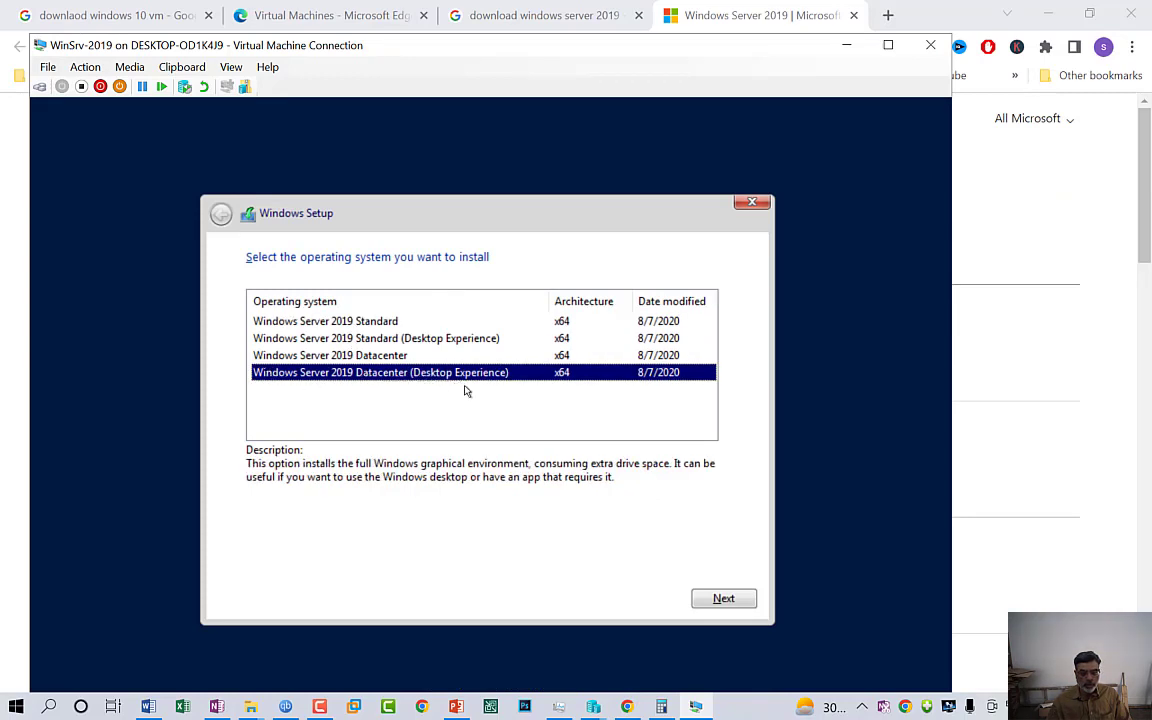
pyautogui.click(716, 600)
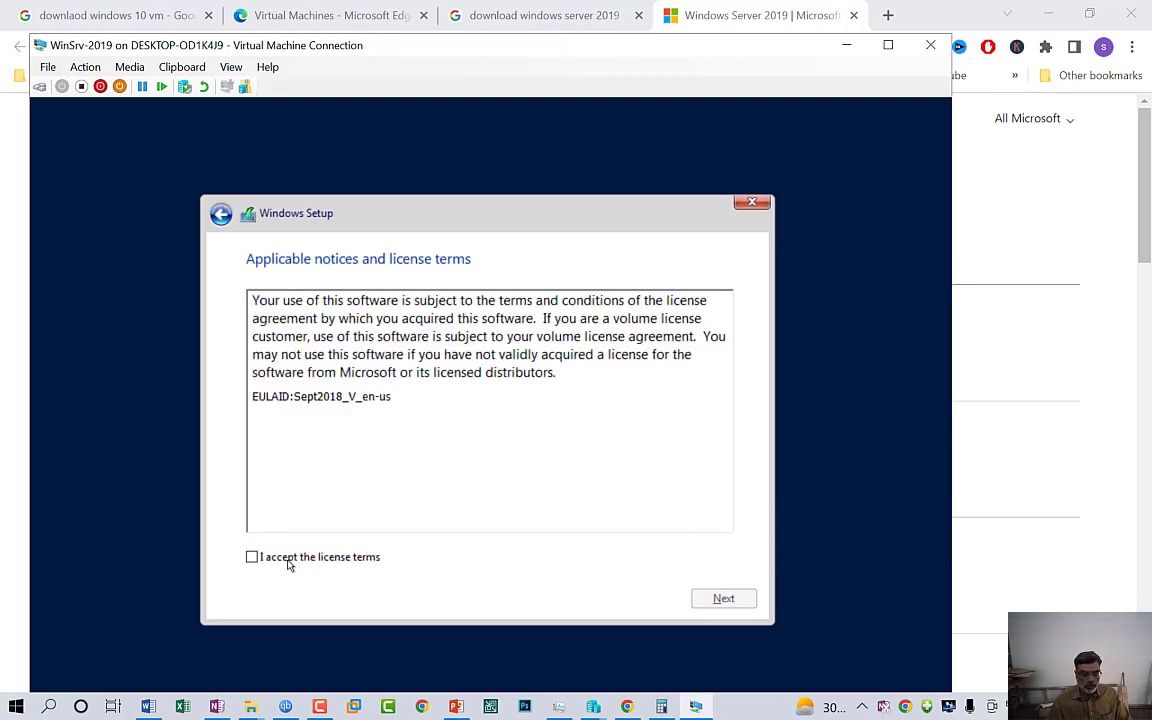
pyautogui.click(287, 560)
pyautogui.click(735, 604)
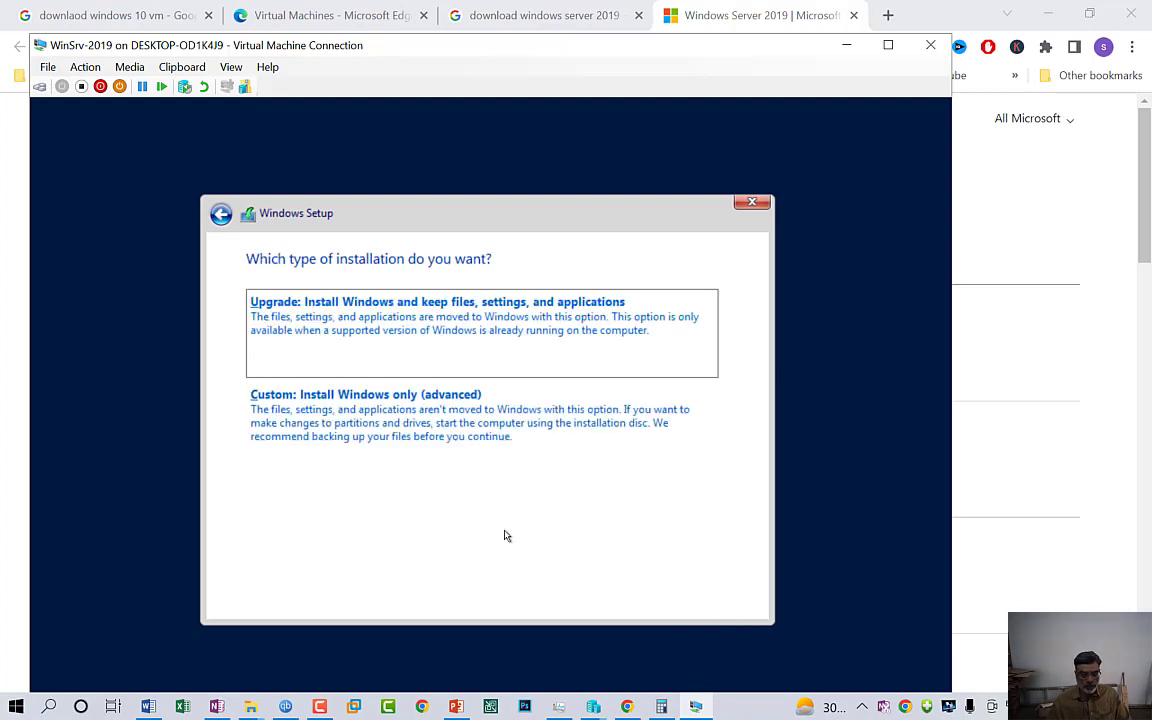
pyautogui.click(427, 428)
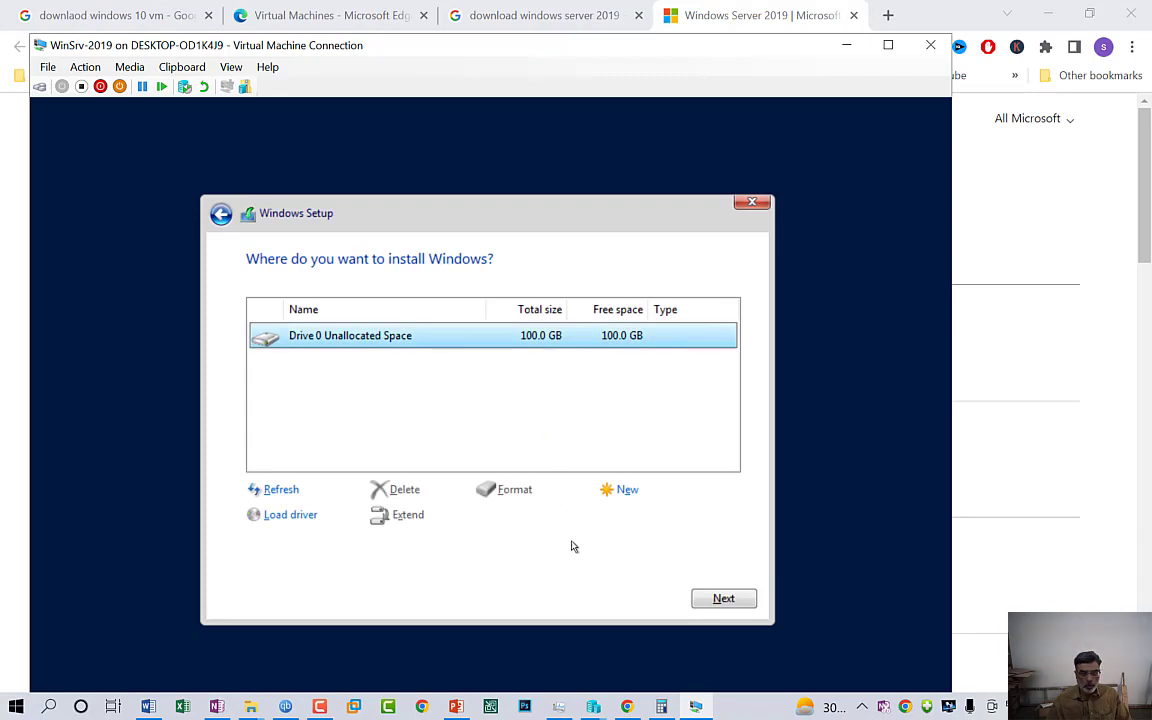
# Create an 80000 MB partition on Drive 0 with system partitions and install Windows onto it
pyautogui.click(624, 491)
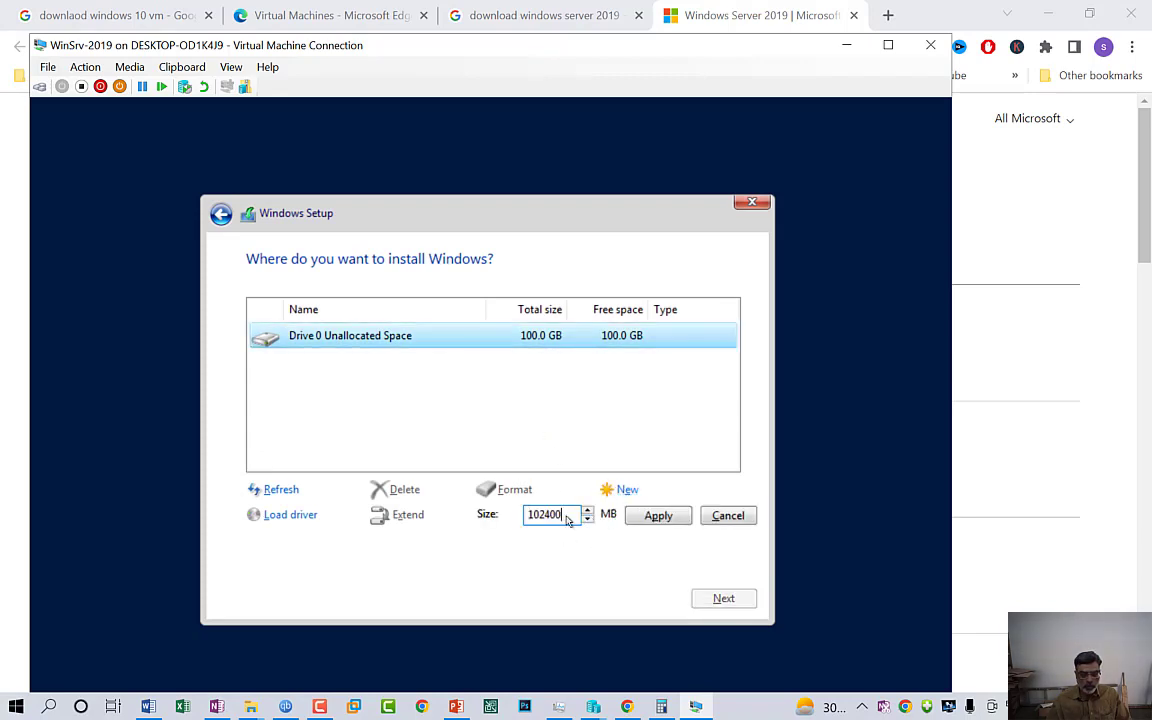
pyautogui.moveTo(567, 519); pyautogui.dragTo(437, 515)
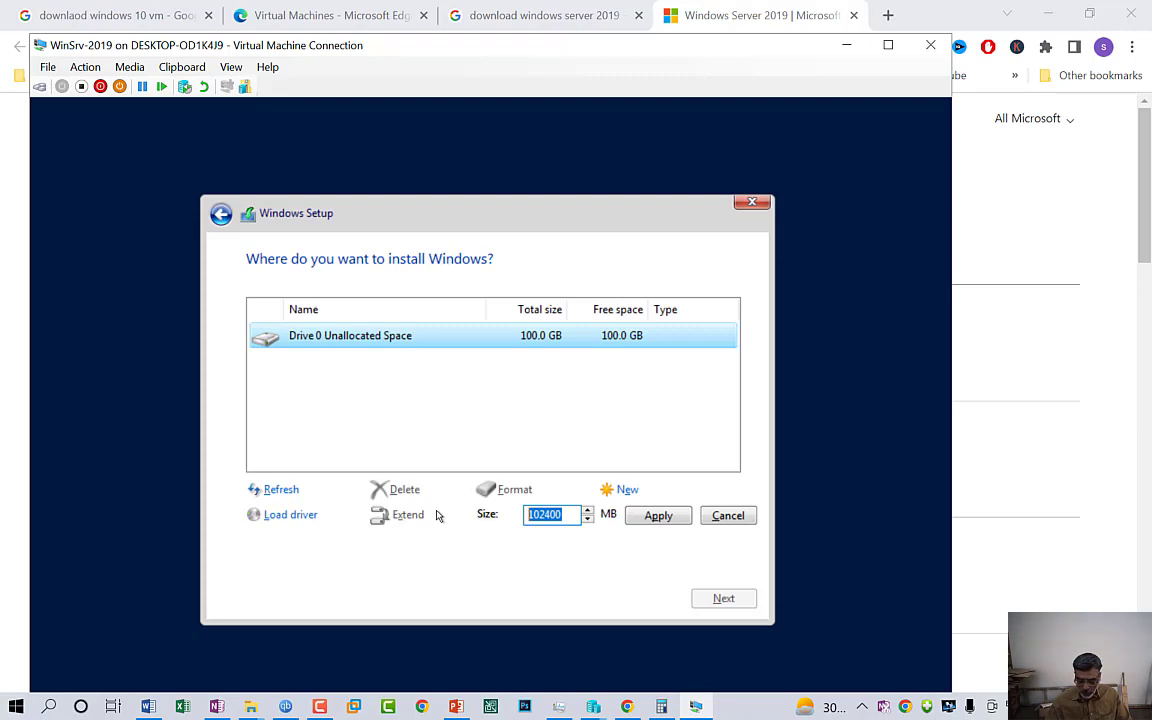
pyautogui.press('Left')
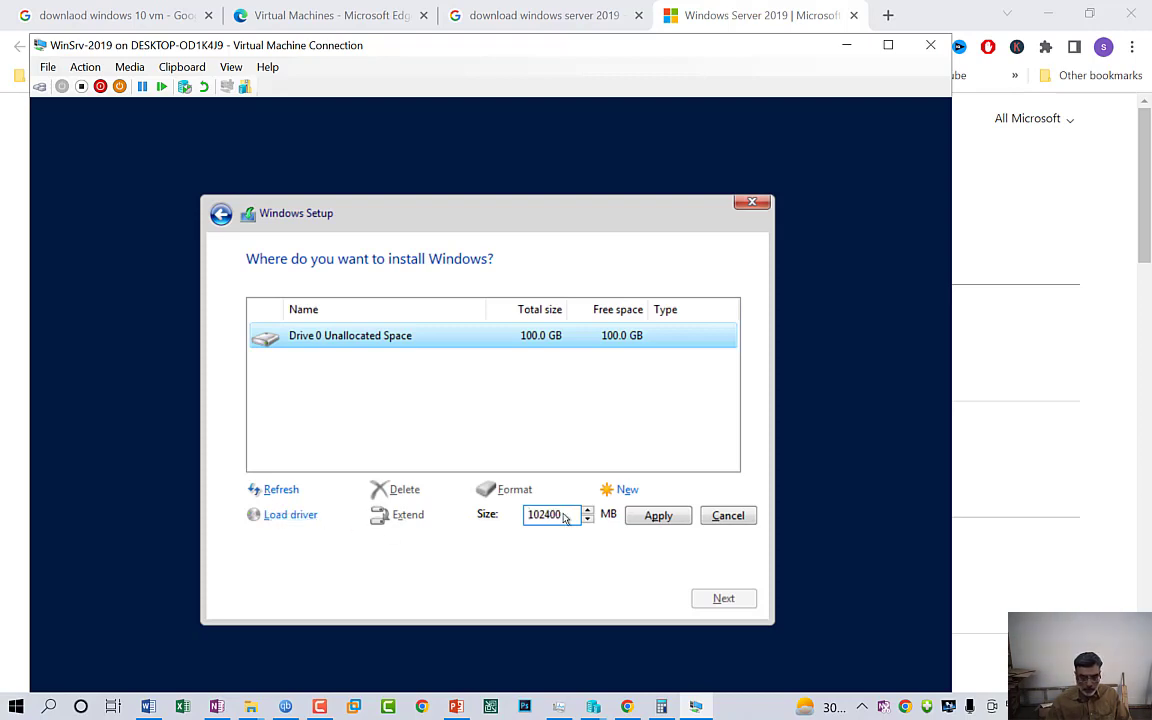
pyautogui.moveTo(566, 514); pyautogui.dragTo(493, 516)
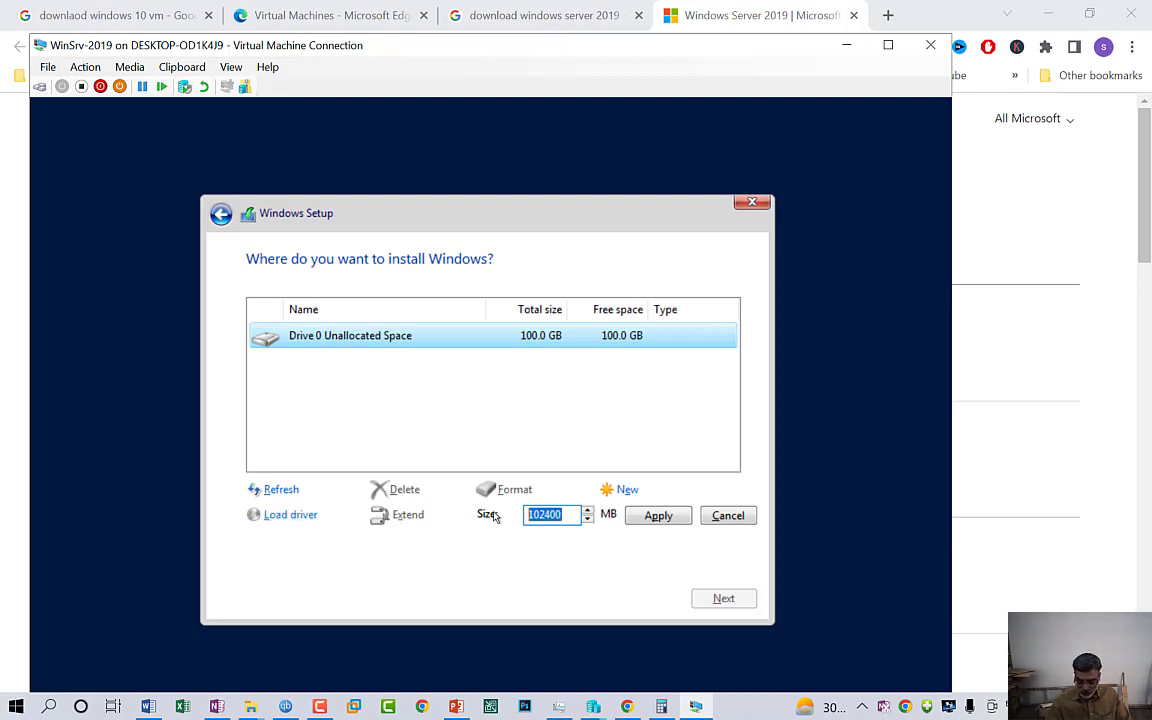
pyautogui.write('800000')
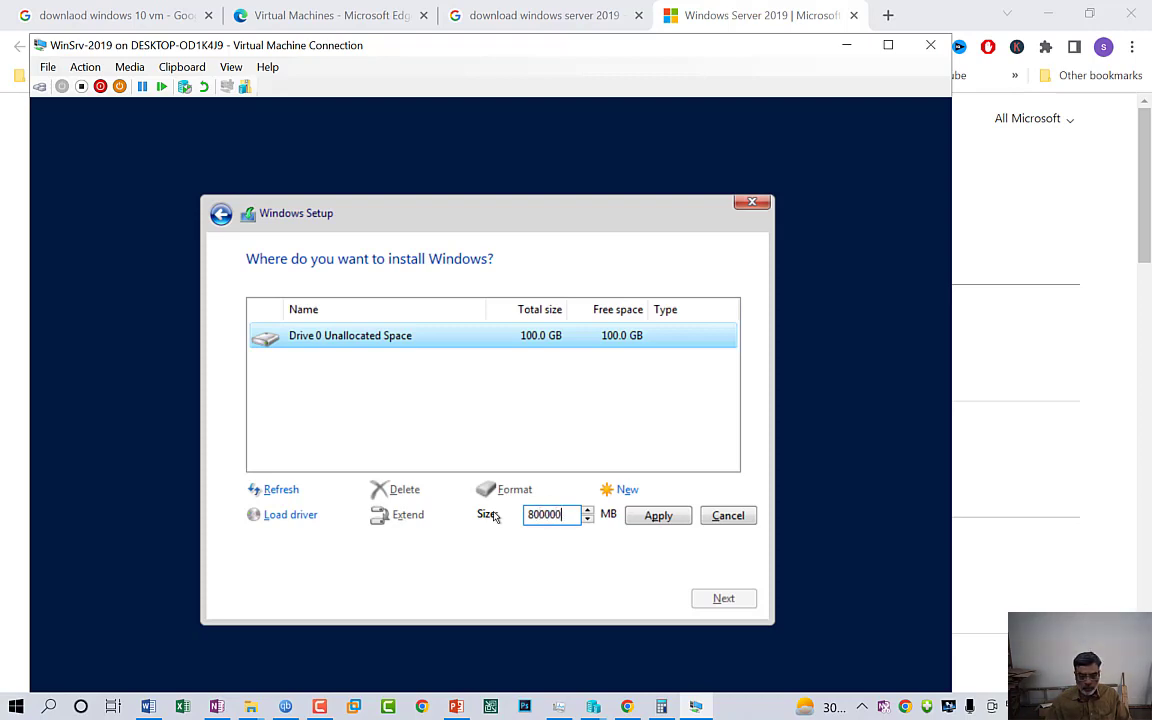
pyautogui.click(656, 518)
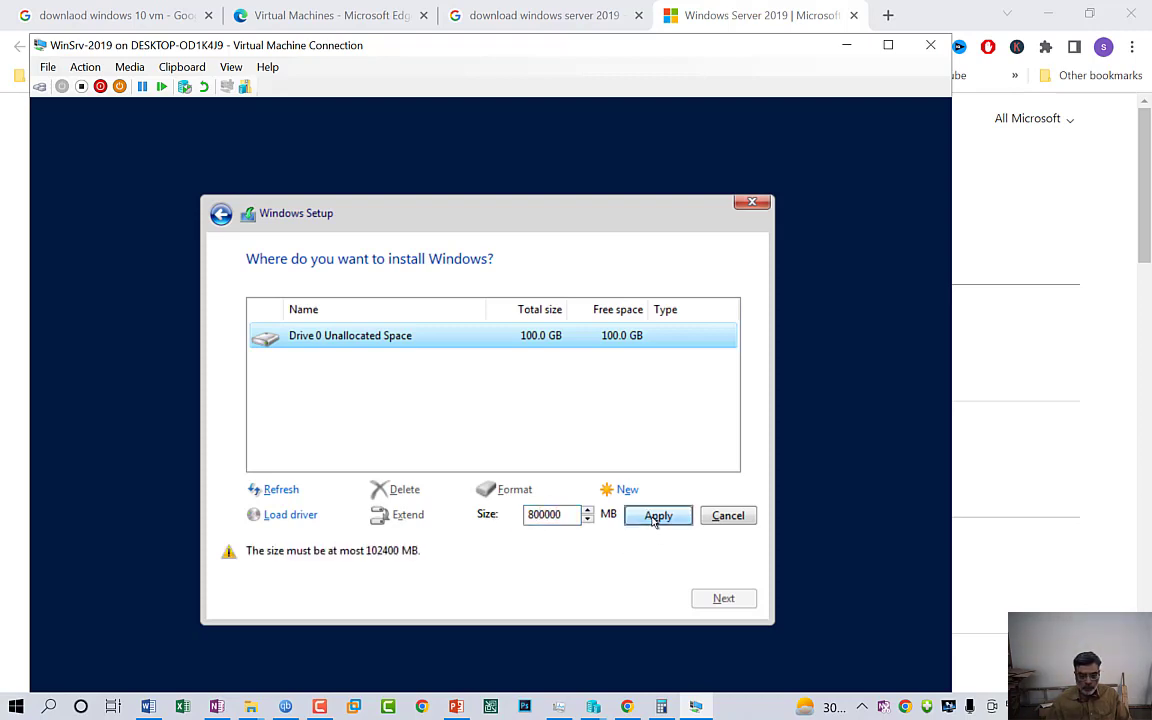
pyautogui.click(566, 516)
pyautogui.press('BackSpace')
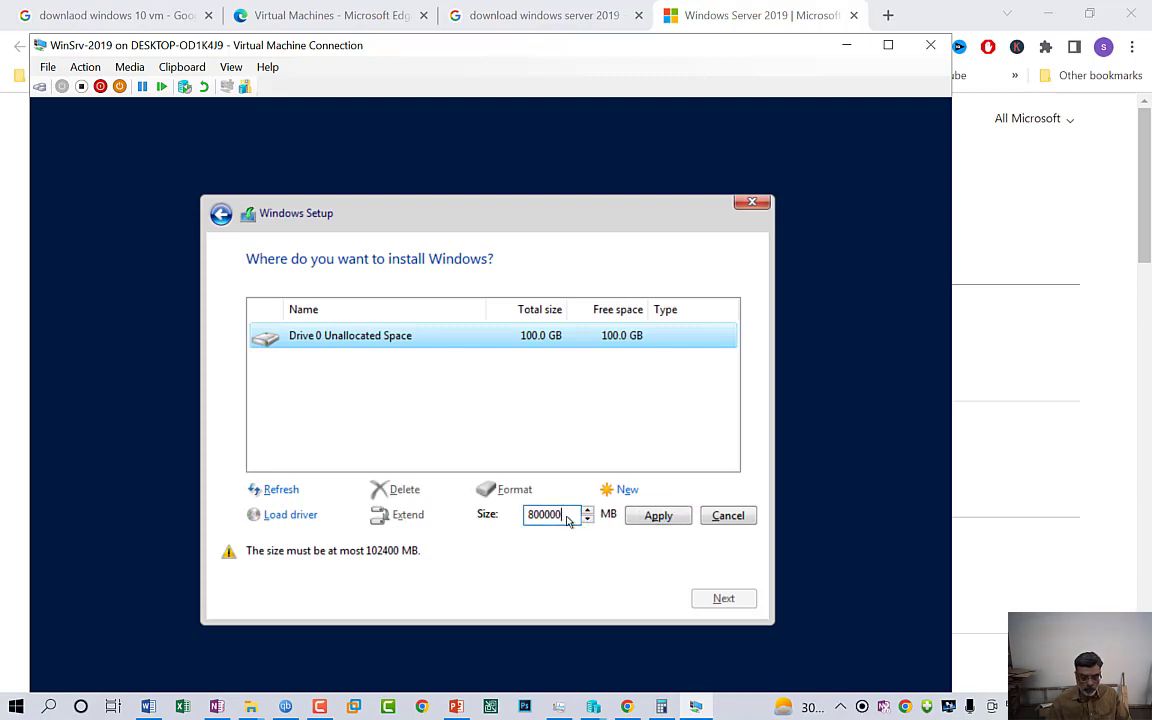
pyautogui.click(658, 517)
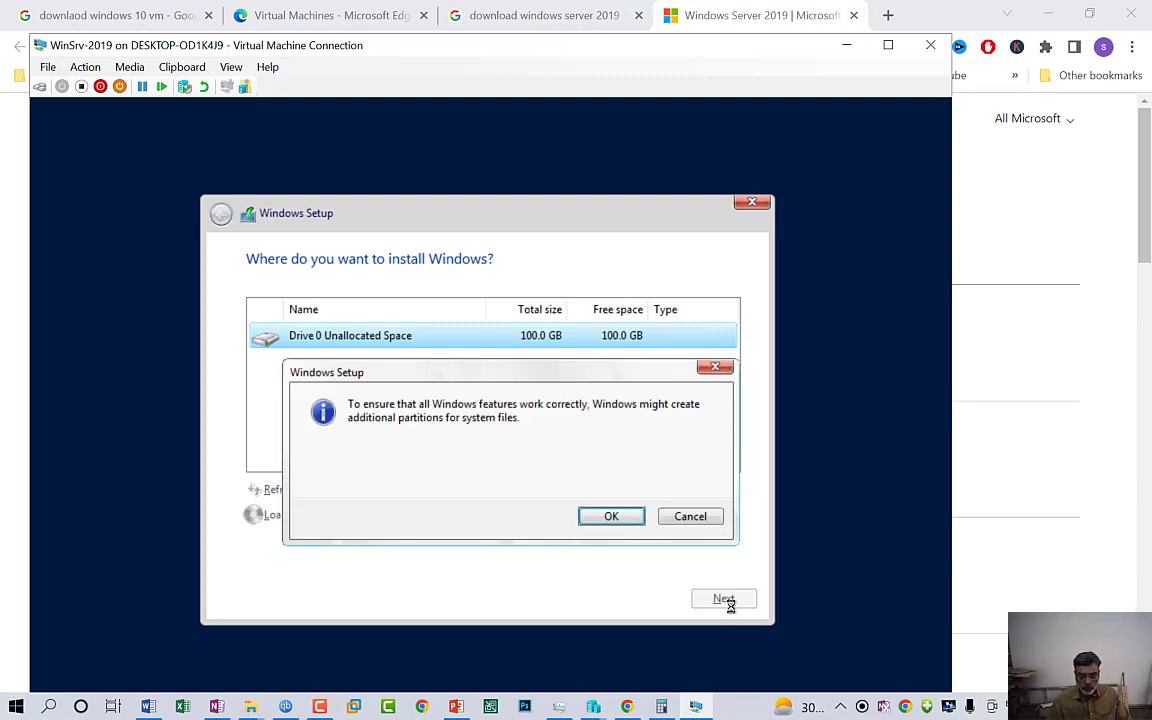
pyautogui.click(612, 518)
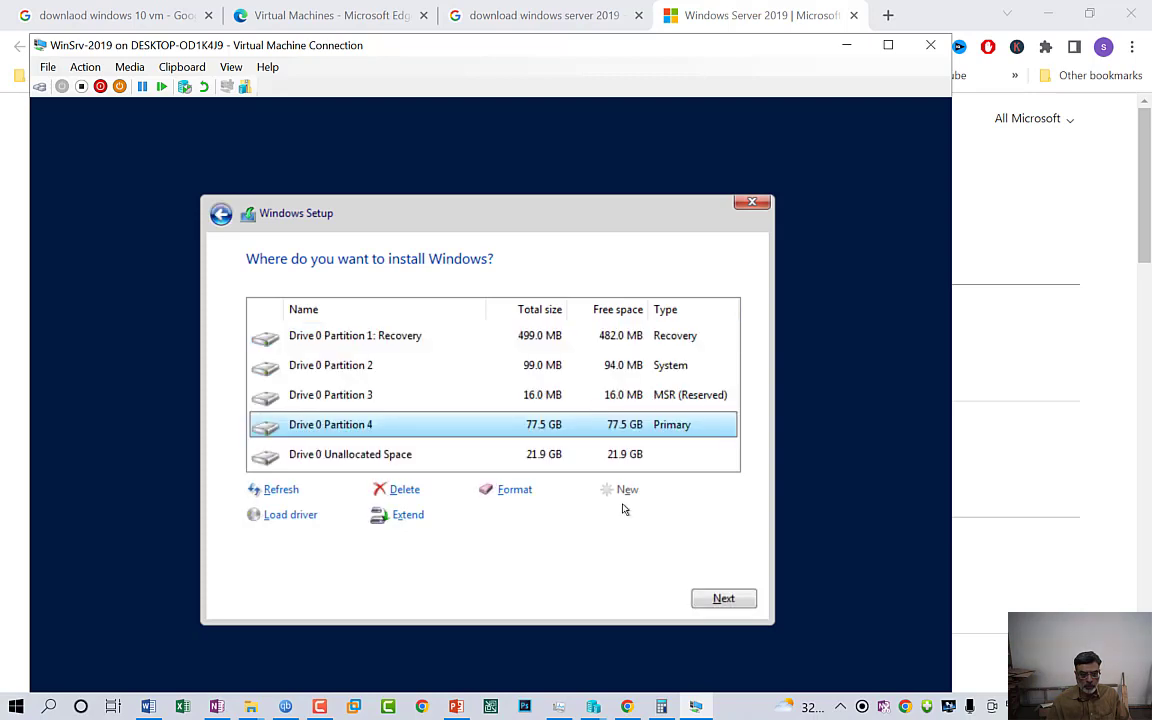
pyautogui.click(705, 600)
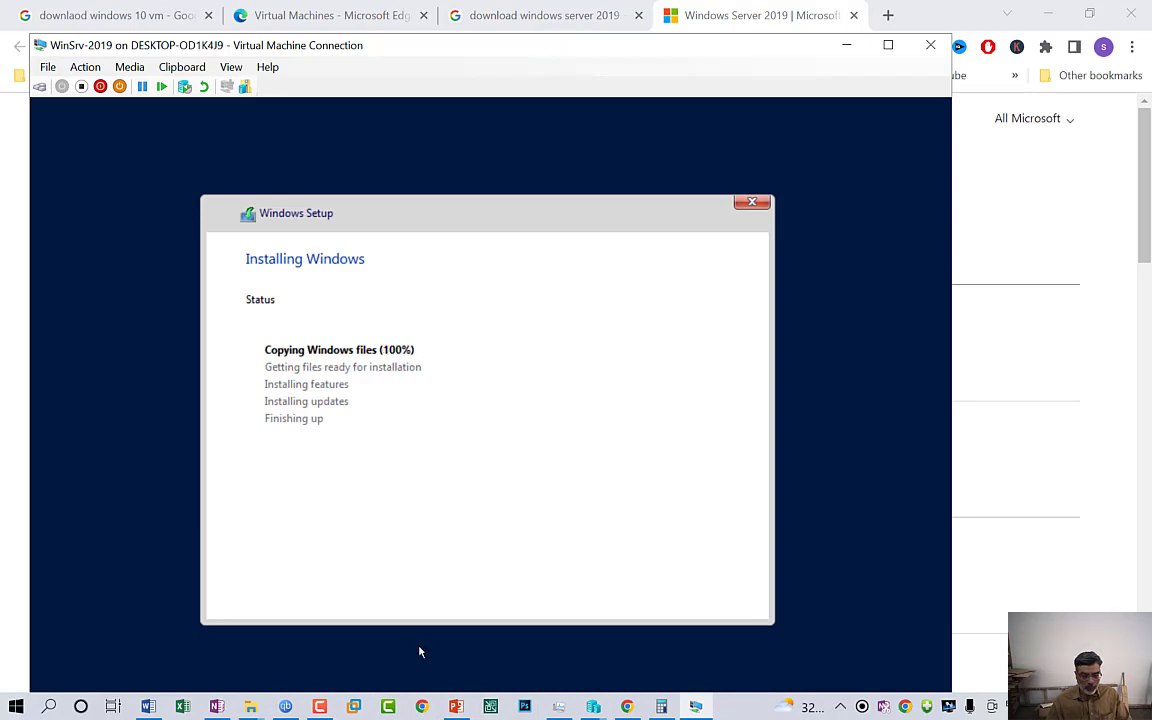
# Show the VM generation versions slide comparing Generation 1 and 2 in HyperV-V1.pptx
pyautogui.click(448, 633)
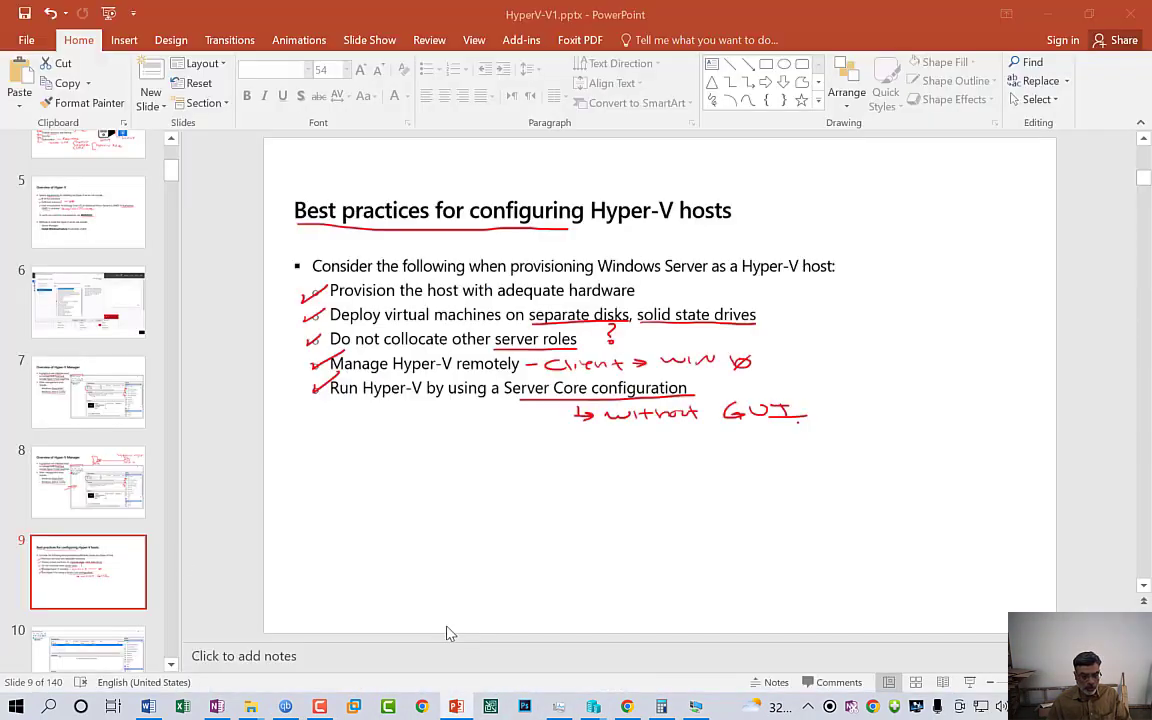
pyautogui.scroll(-3, 96, 492)
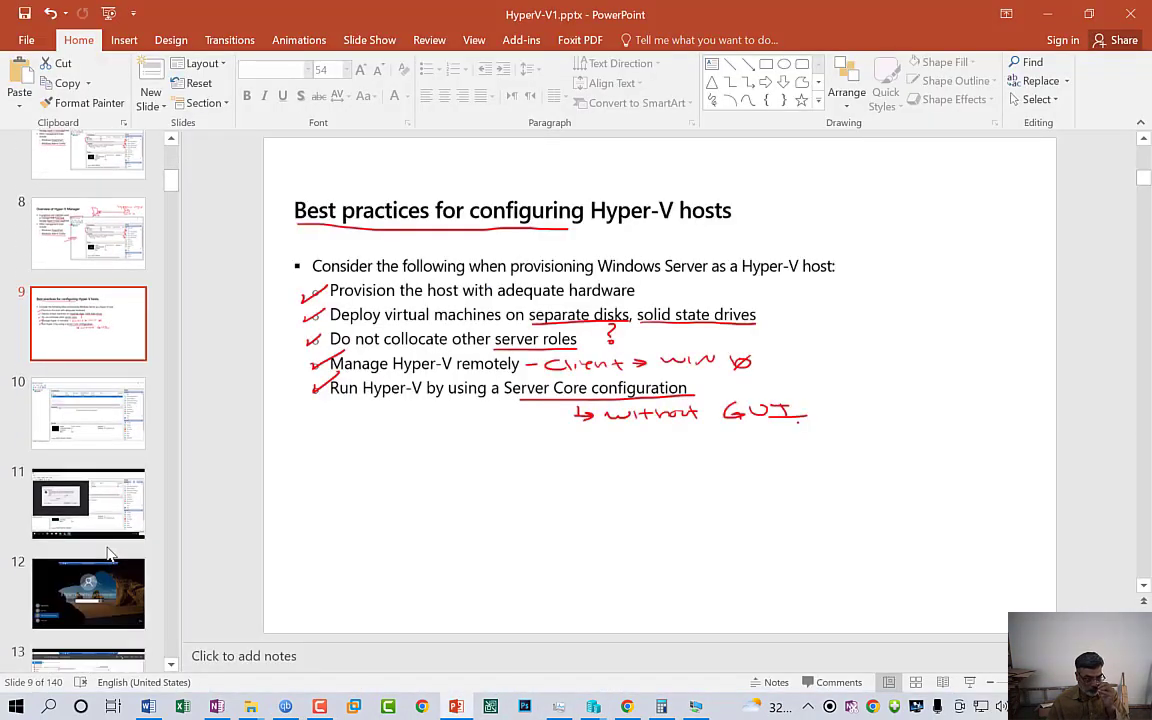
pyautogui.scroll(-1, 110, 553)
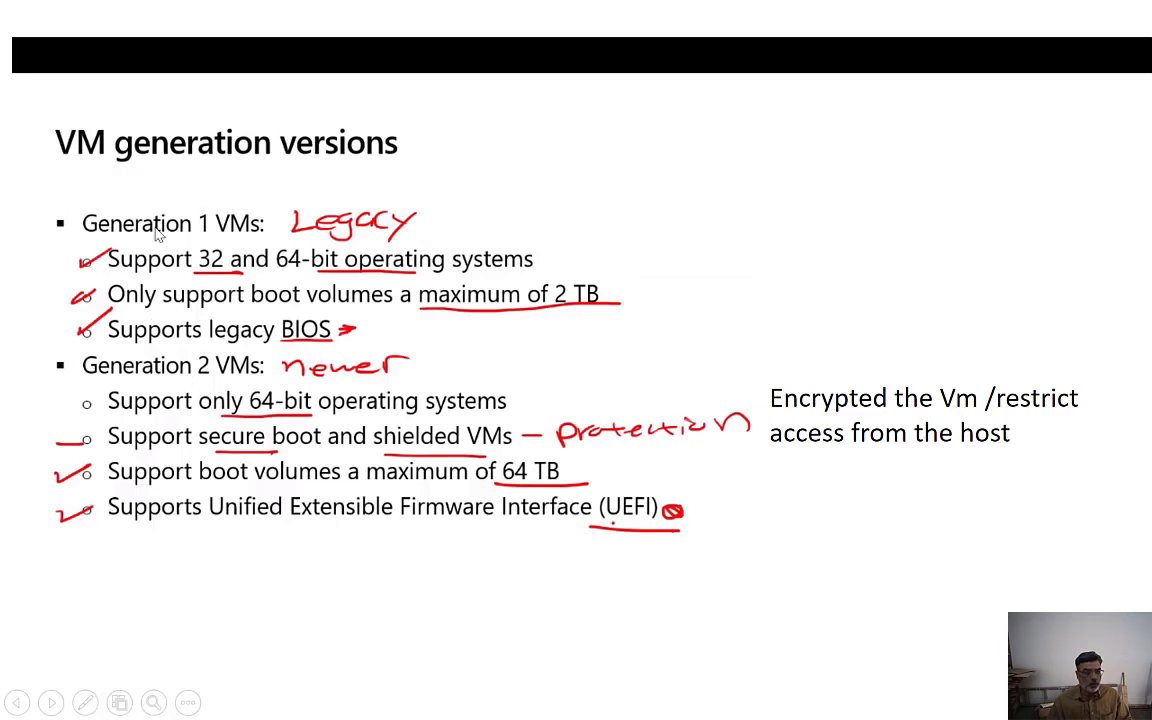
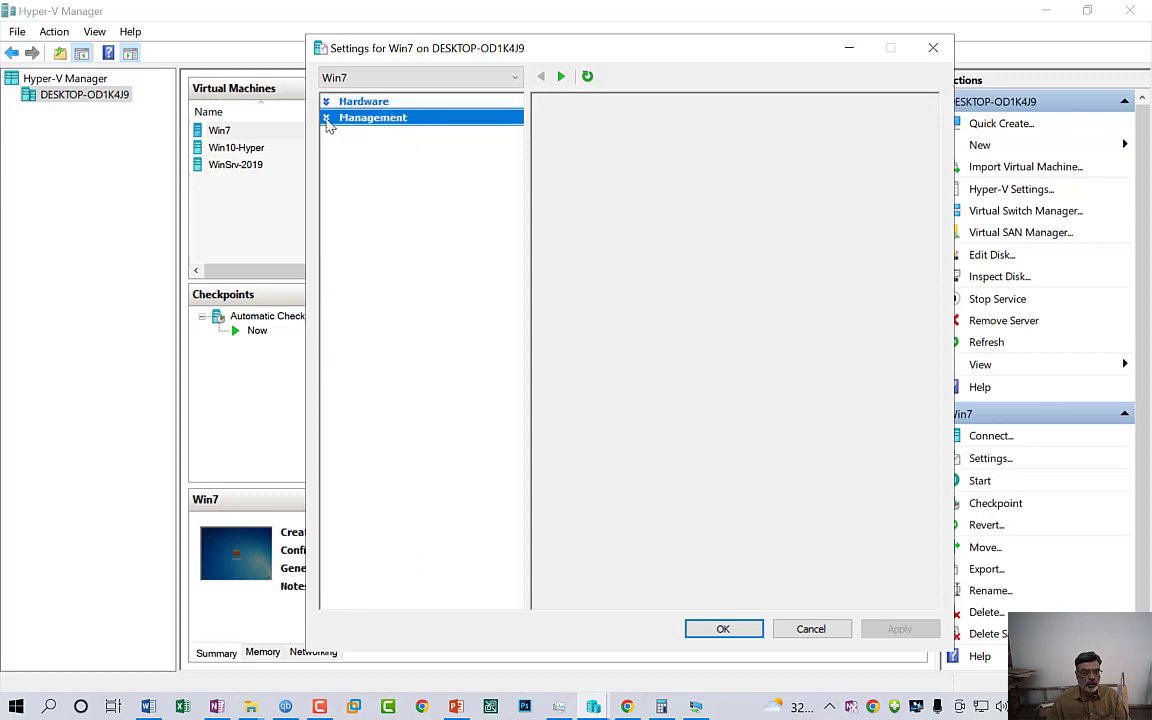
# Review Win7's BIOS startup order and IDE Controller 0 and 1 settings, then close them
pyautogui.click(326, 102)
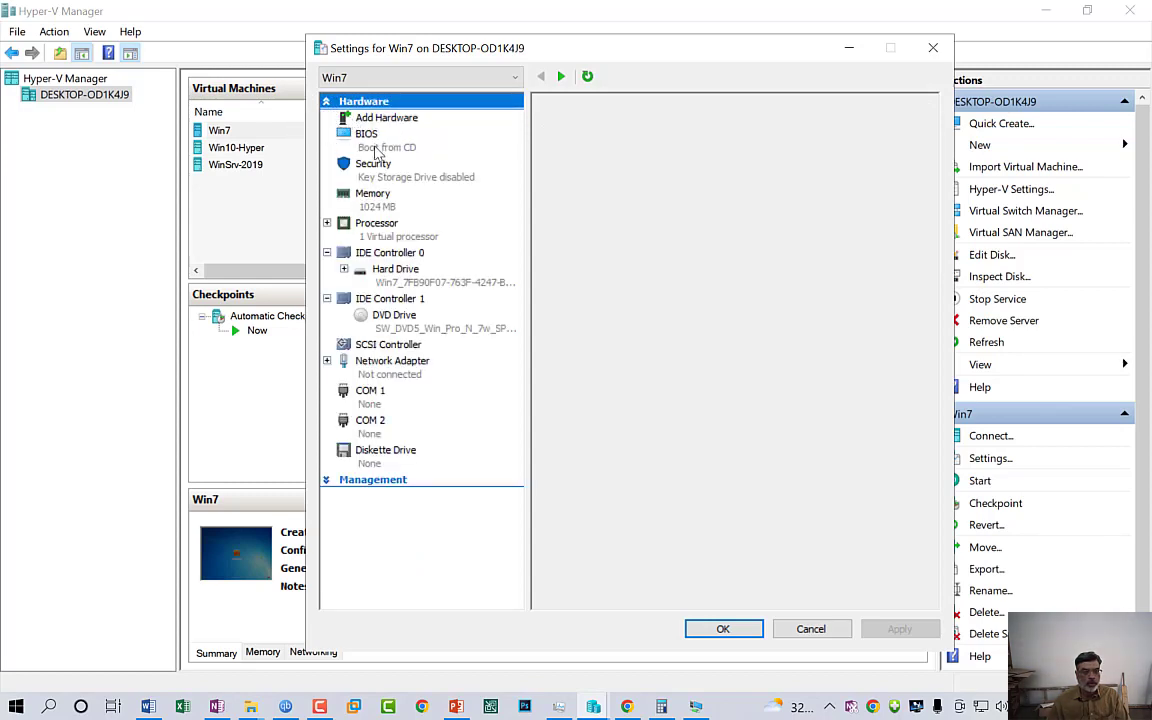
pyautogui.click(340, 137)
pyautogui.click(346, 254)
pyautogui.click(385, 300)
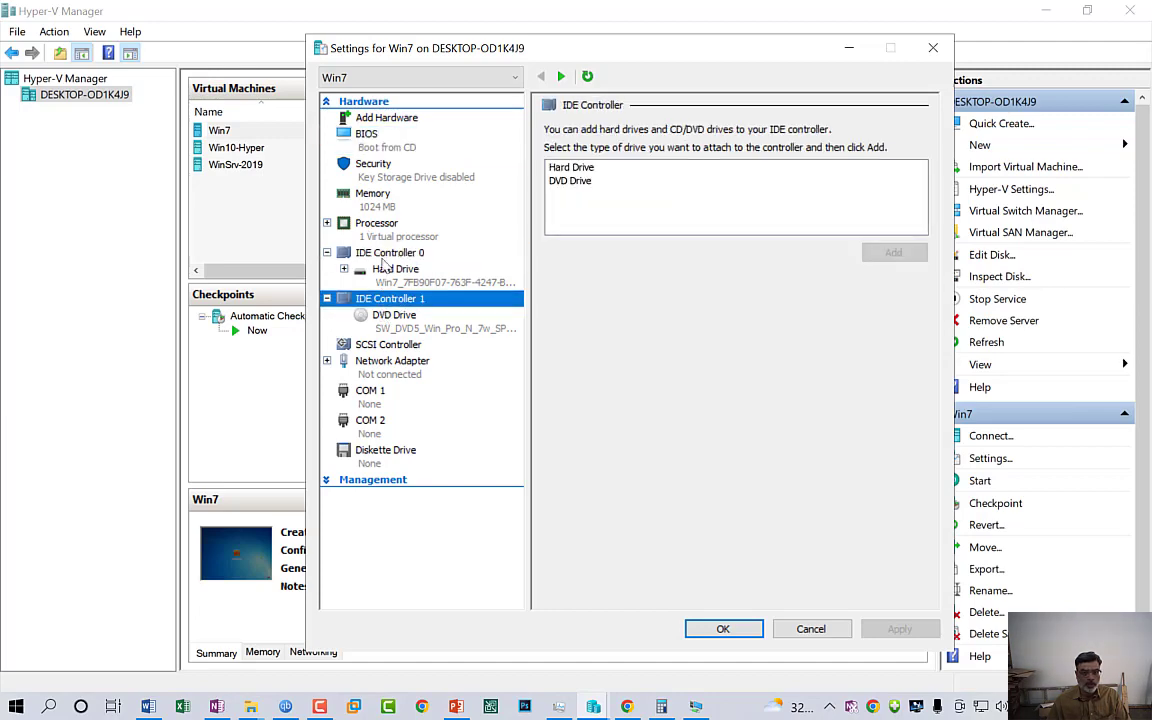
pyautogui.click(205, 128)
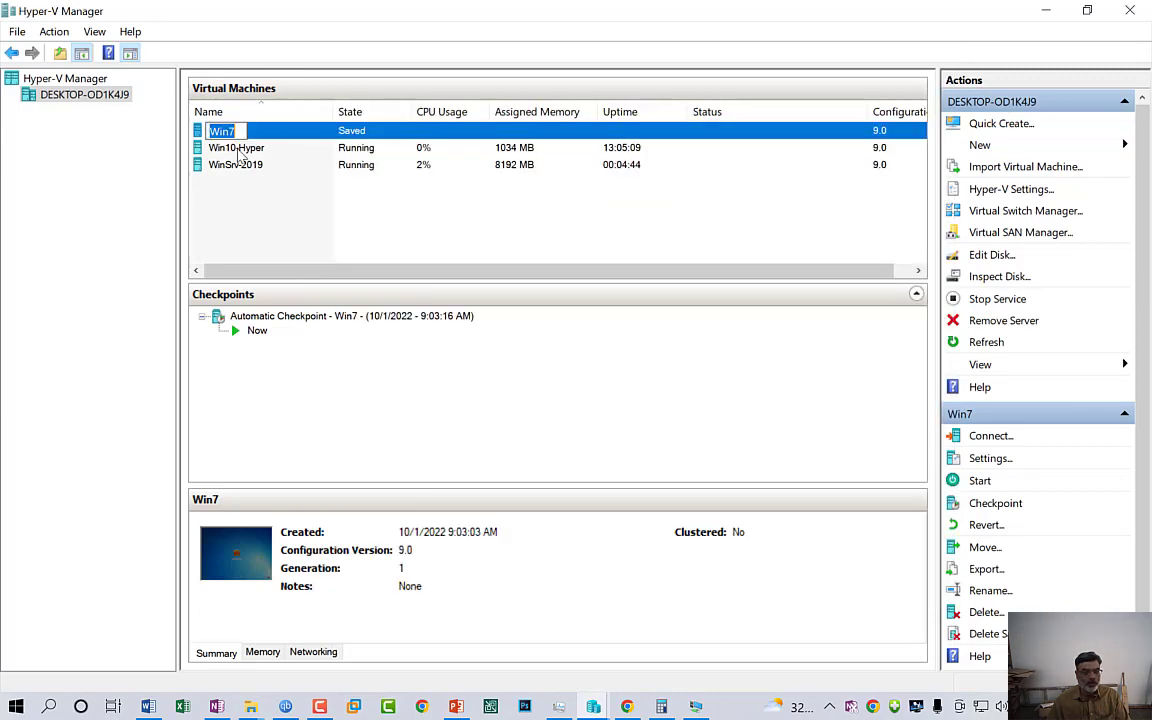
# Open Win10-Hyper's Settings and cancel without changes
pyautogui.click(318, 203)
pyautogui.click(220, 137)
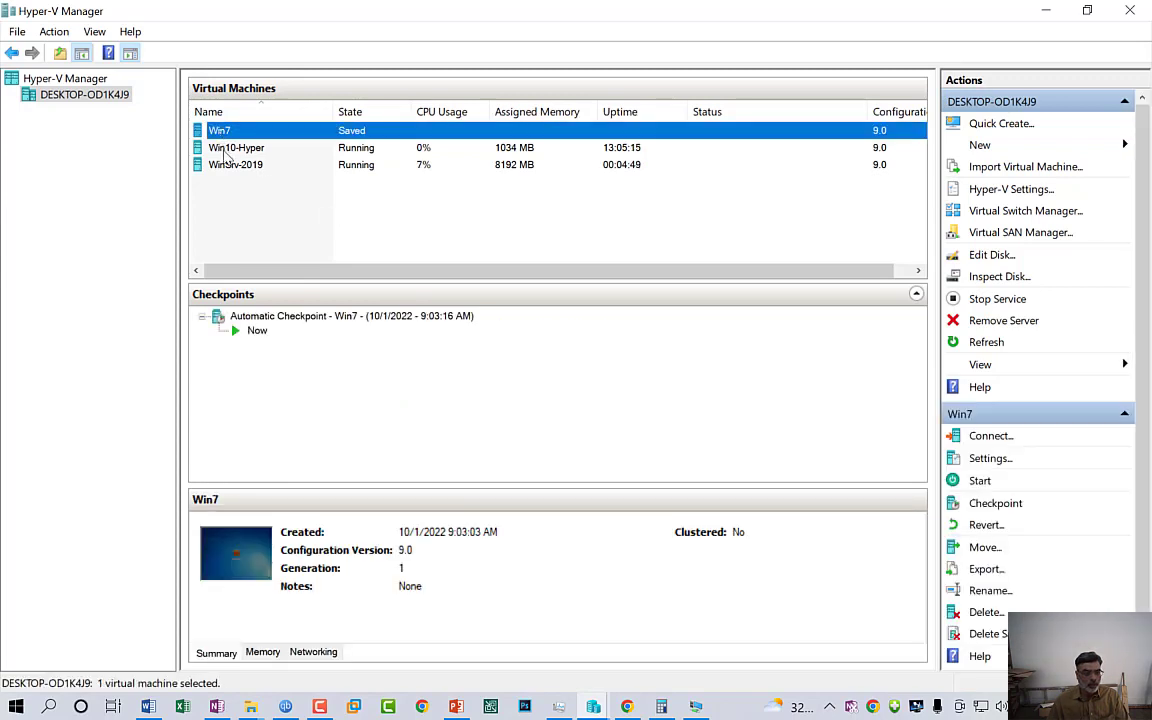
pyautogui.rightClick(225, 152)
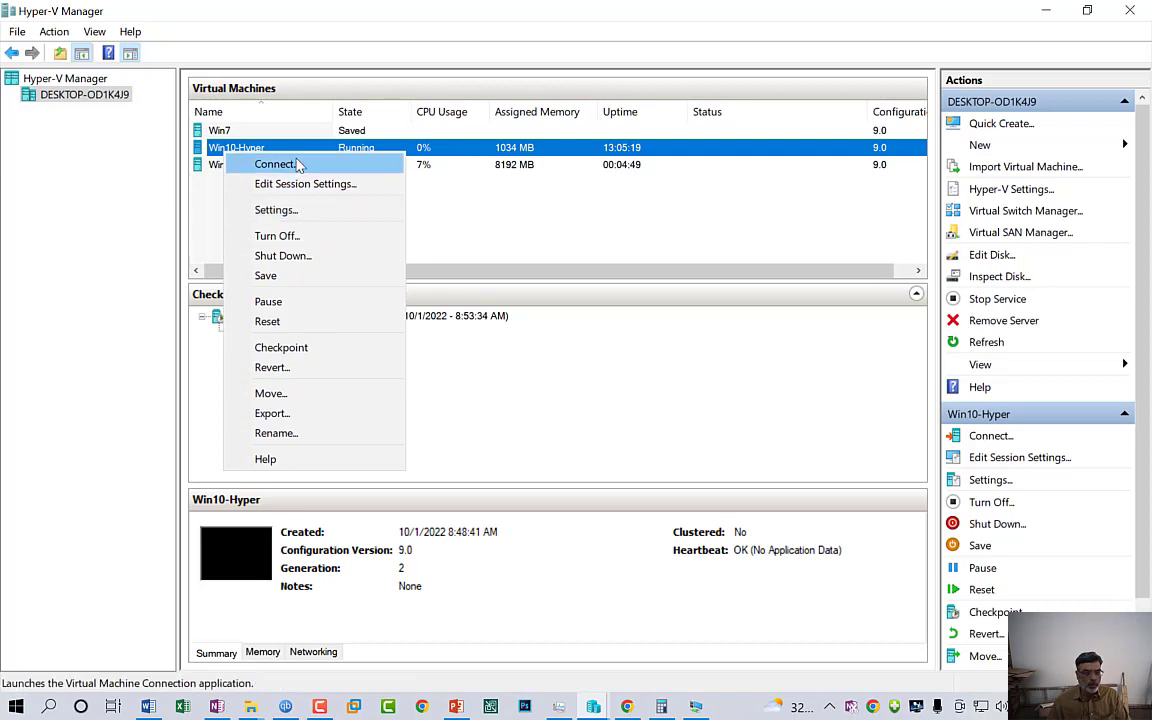
pyautogui.click(296, 216)
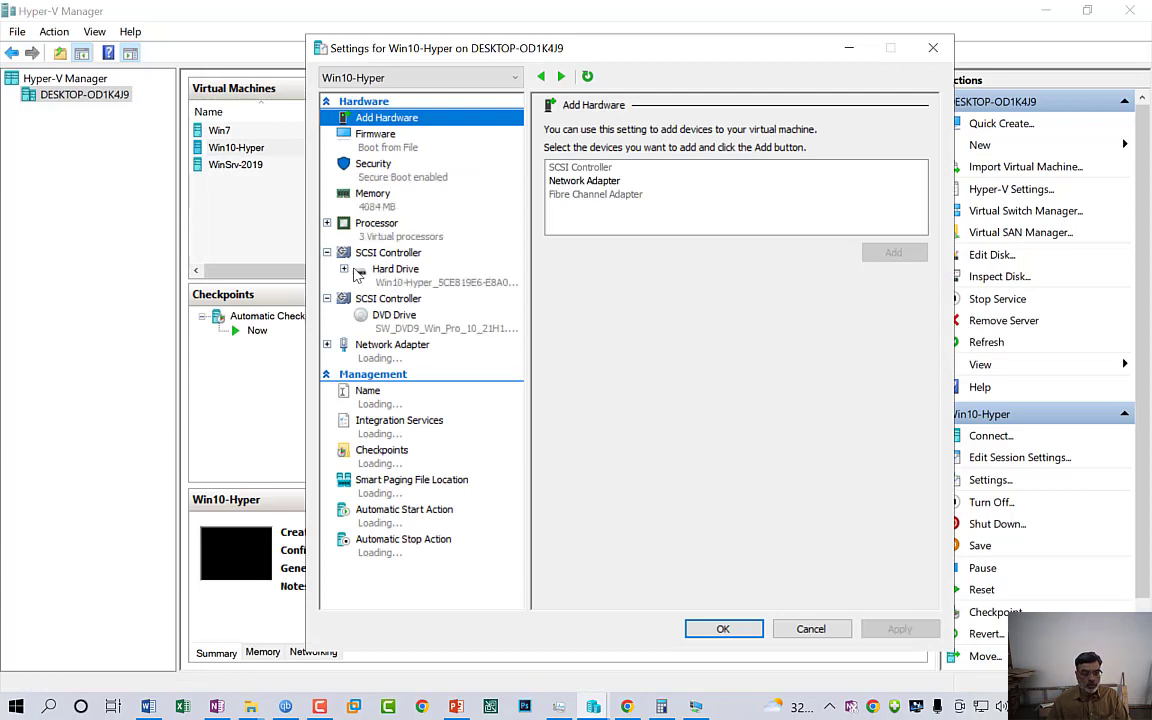
pyautogui.click(813, 630)
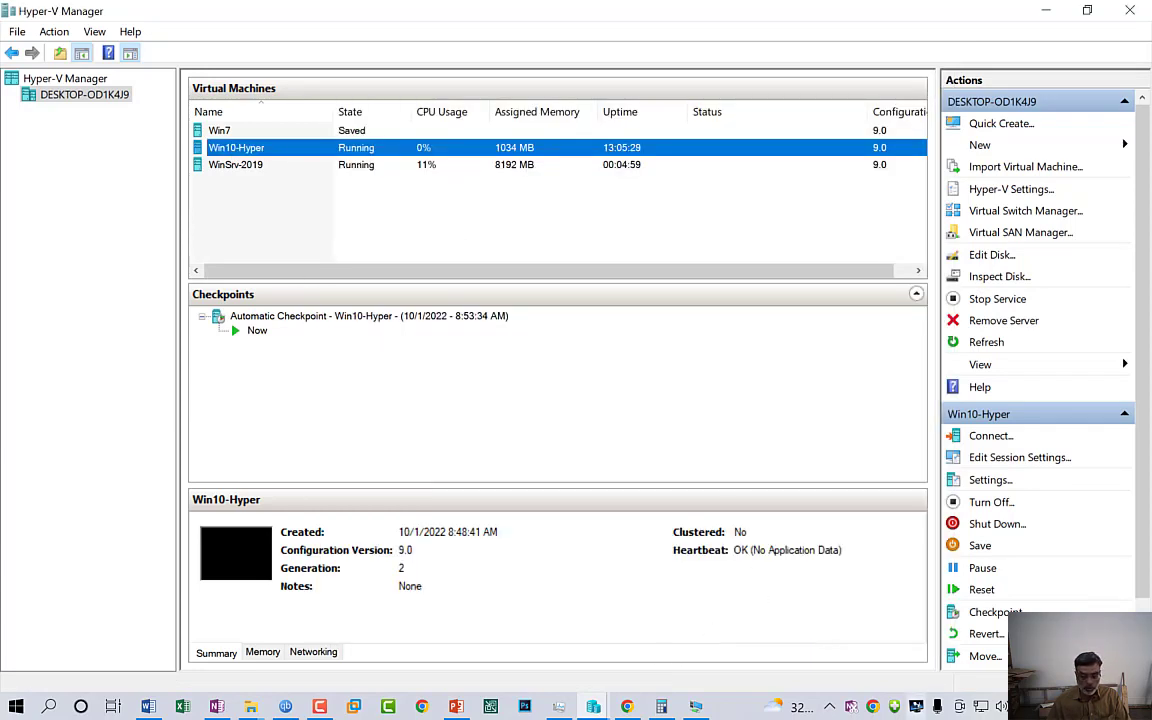
# Show slide 32 comparing Generation 1 and 2, then return to the WinSrv-2019 setup window
pyautogui.click(456, 707)
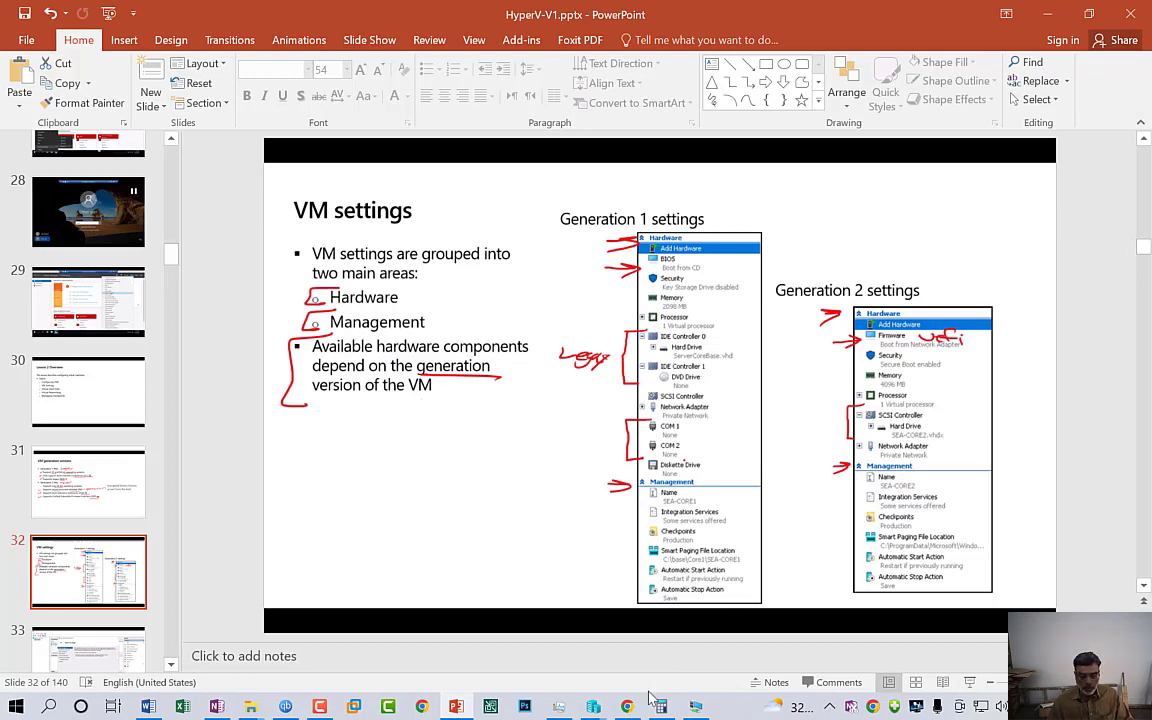
pyautogui.click(697, 707)
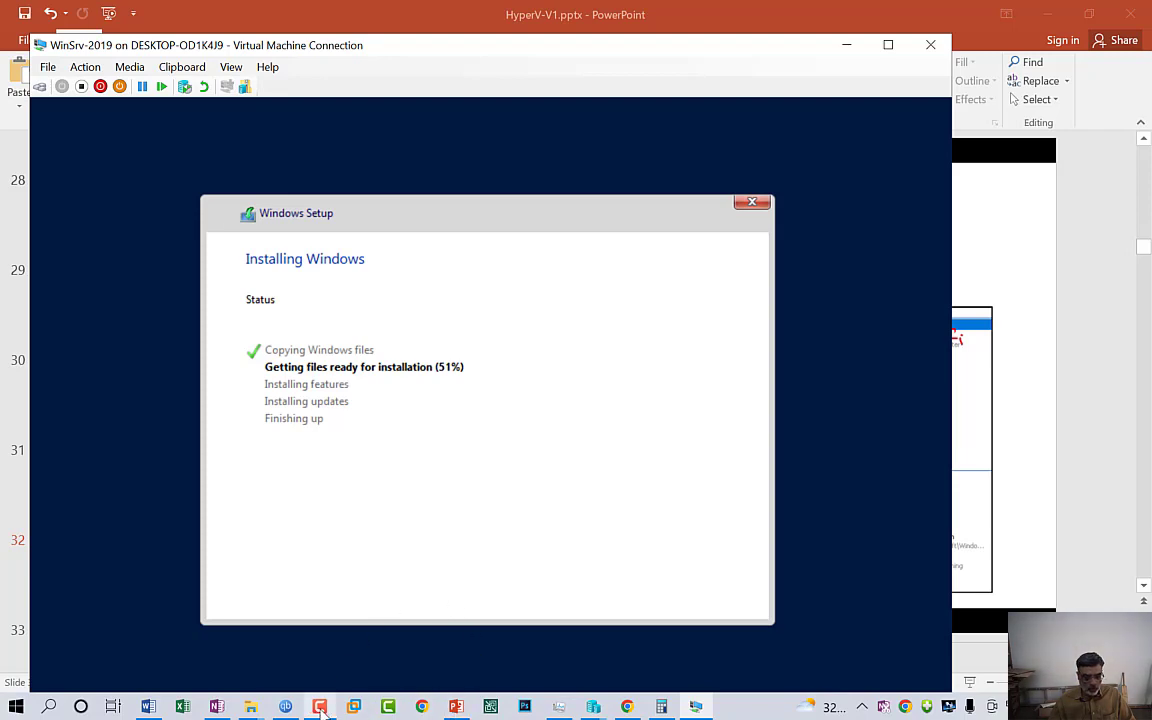
# Wait while Windows Setup prepares files, installs features and installs updates in WinSrv-2019
pyautogui.moveTo(319, 705)
pyautogui.click(322, 670)
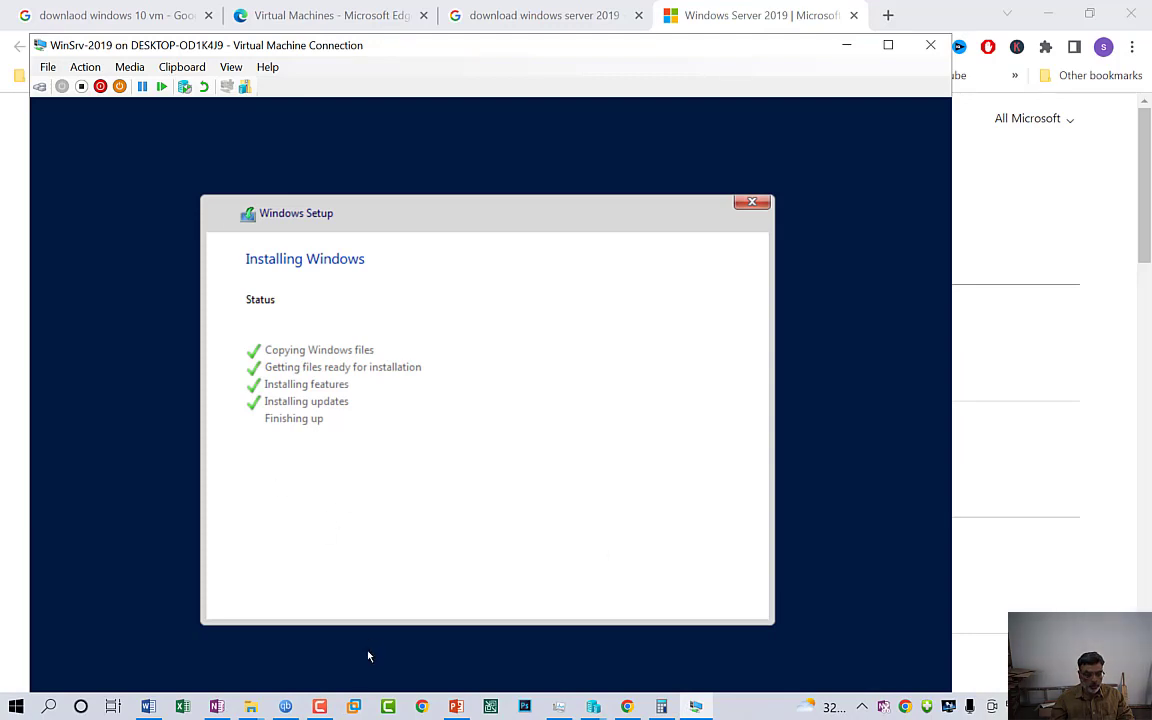
pyautogui.moveTo(319, 706)
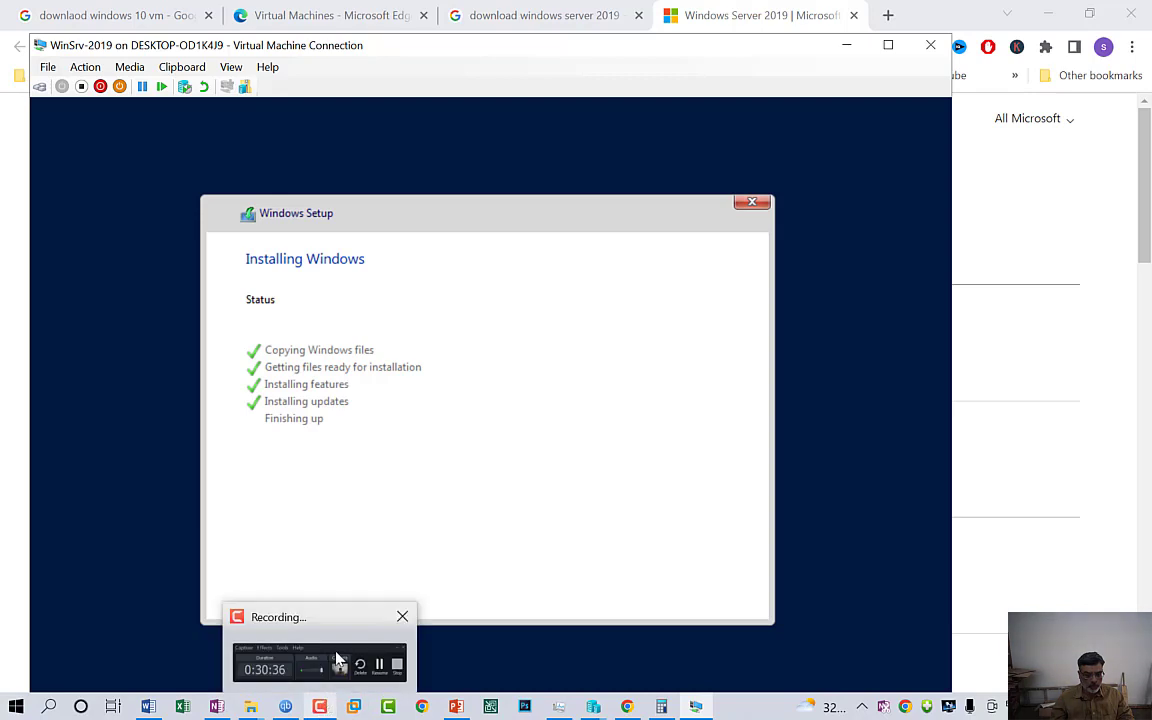
pyautogui.click(306, 600)
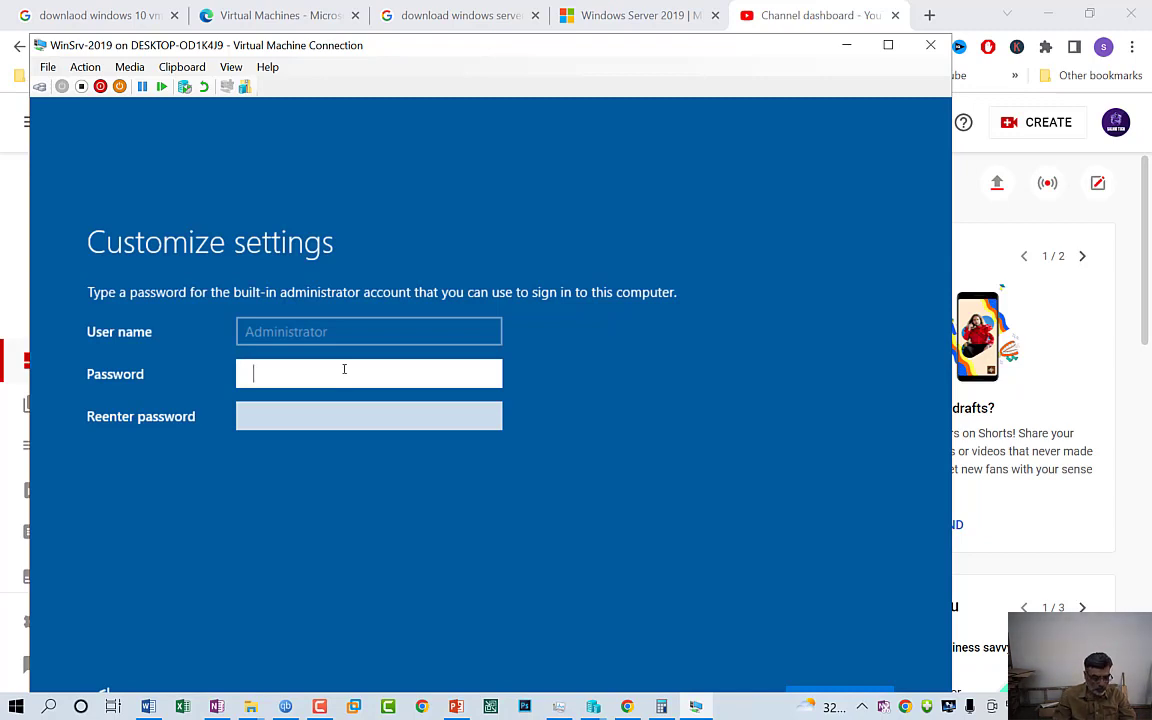
# Enter and confirm the built-in Administrator password, fixing the first entry, then finish
pyautogui.hotkey('ctrl', 'v')
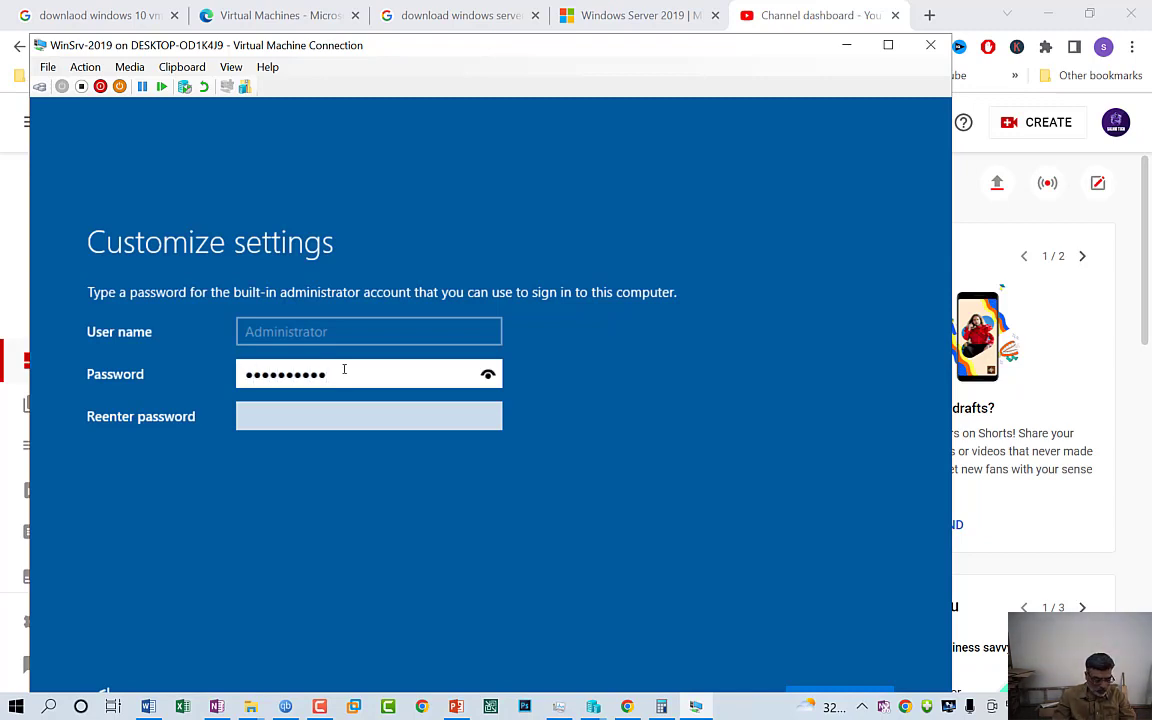
pyautogui.write('12')
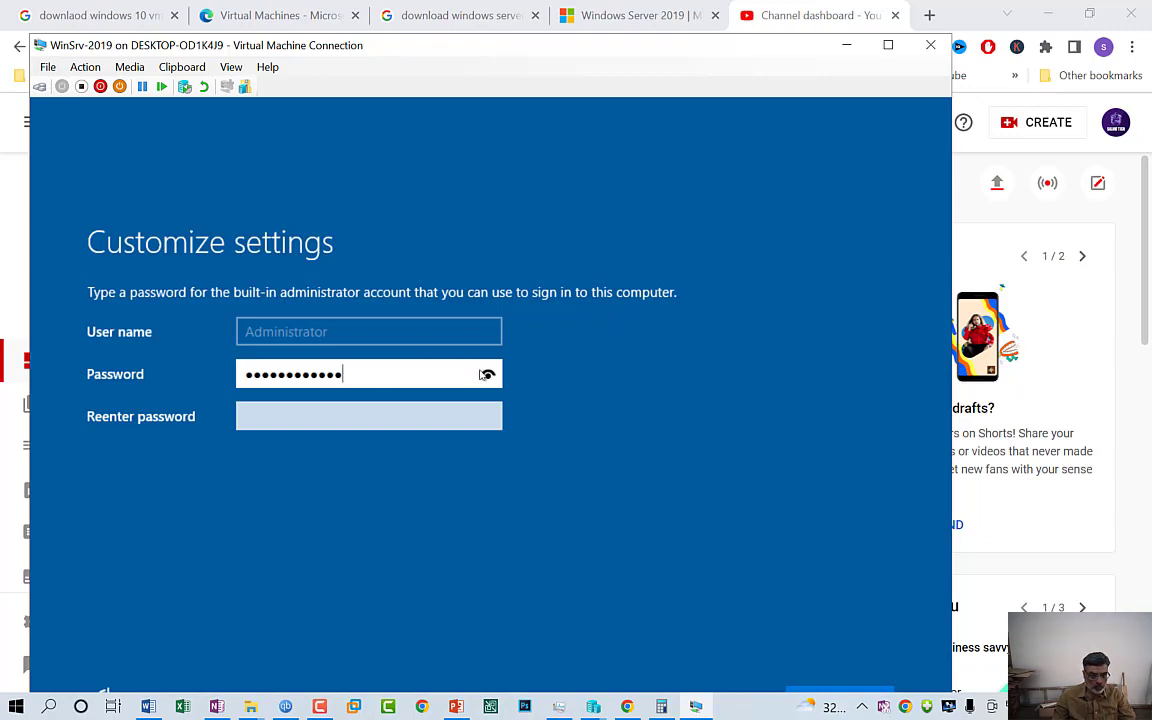
pyautogui.click(402, 419)
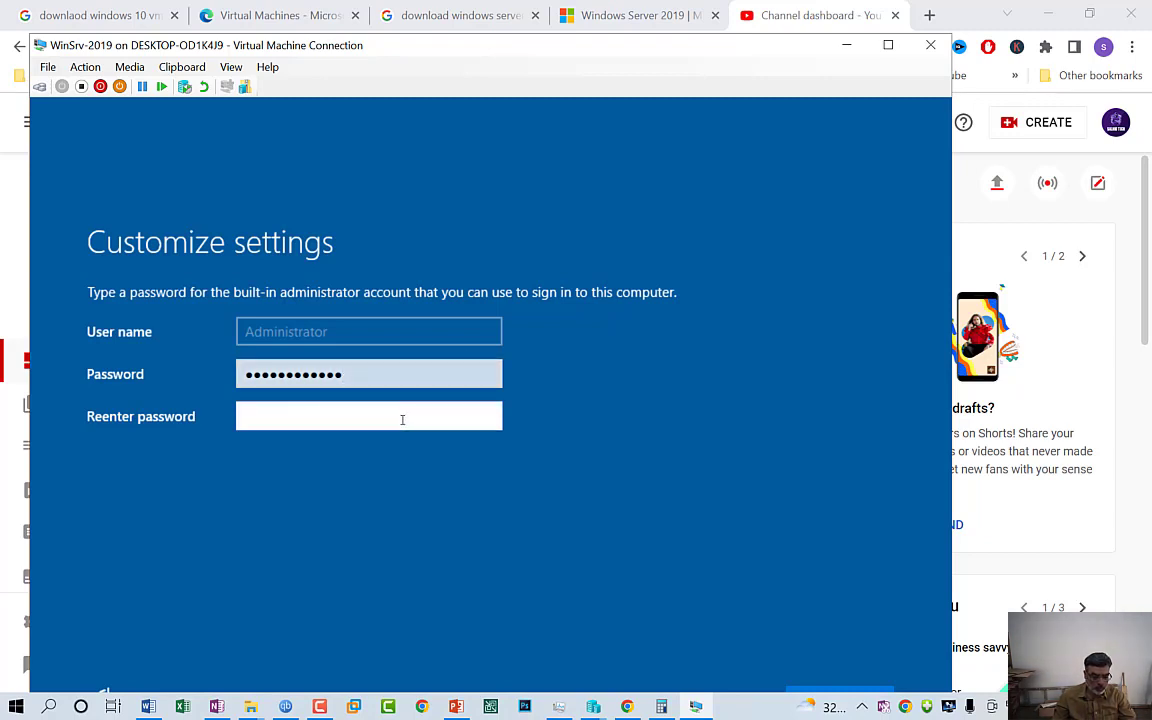
pyautogui.write('Password@1')
pyautogui.hotkey('shift', 'Tab')
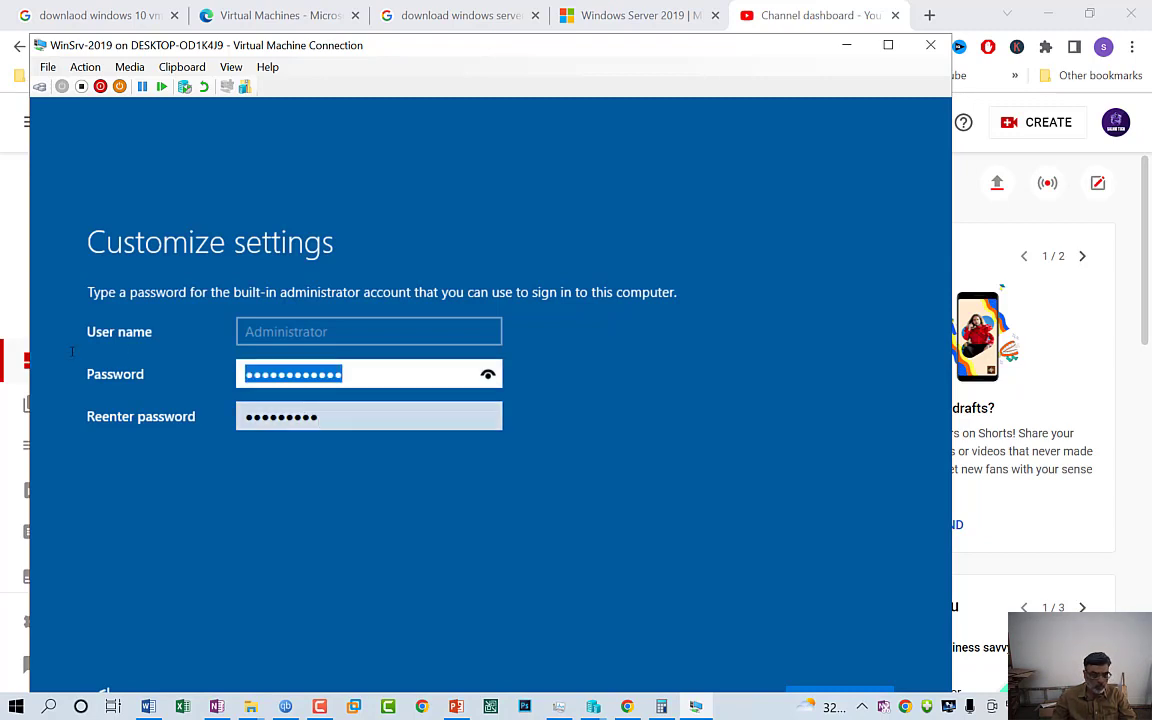
pyautogui.write('Password1')
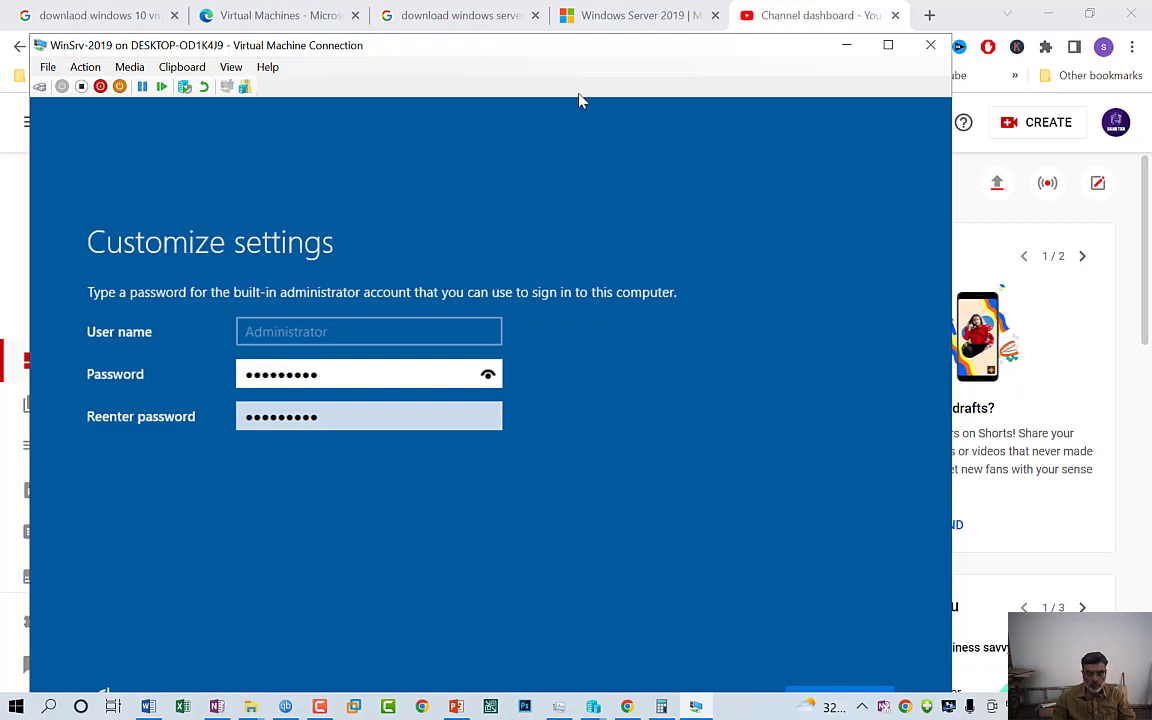
pyautogui.click(856, 691)
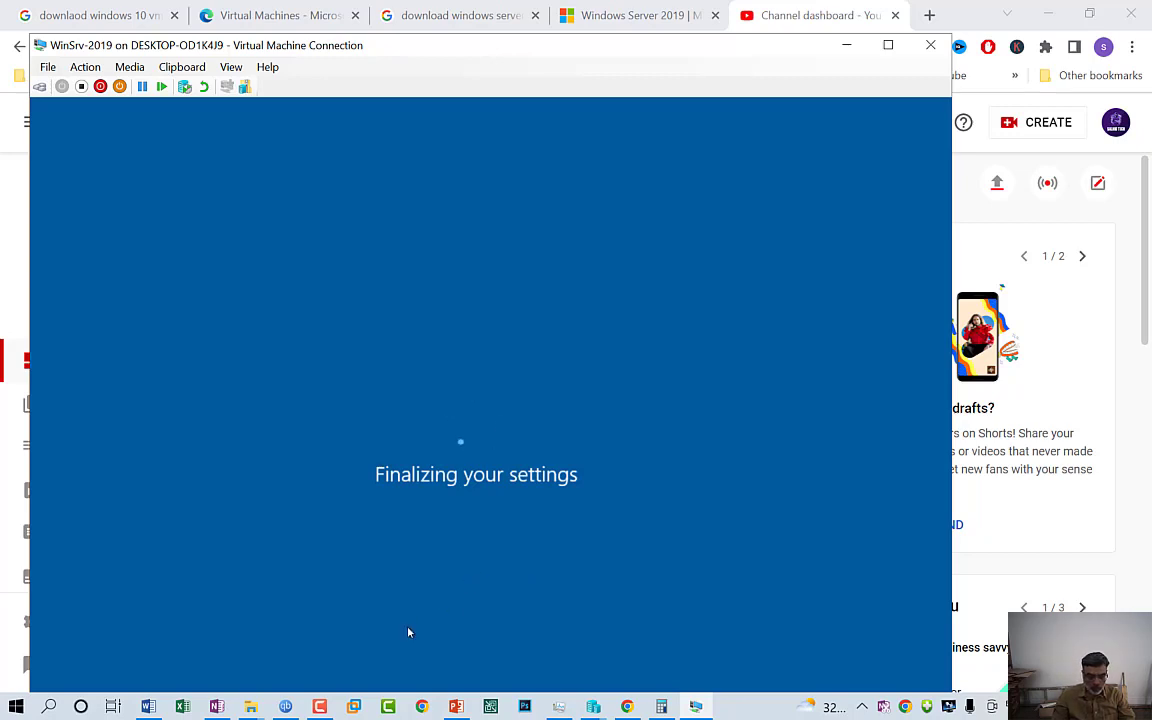
# Enter the Administrator password on the WinSrv-2019 lock screen, correcting a typo, to sign in
pyautogui.click(319, 706)
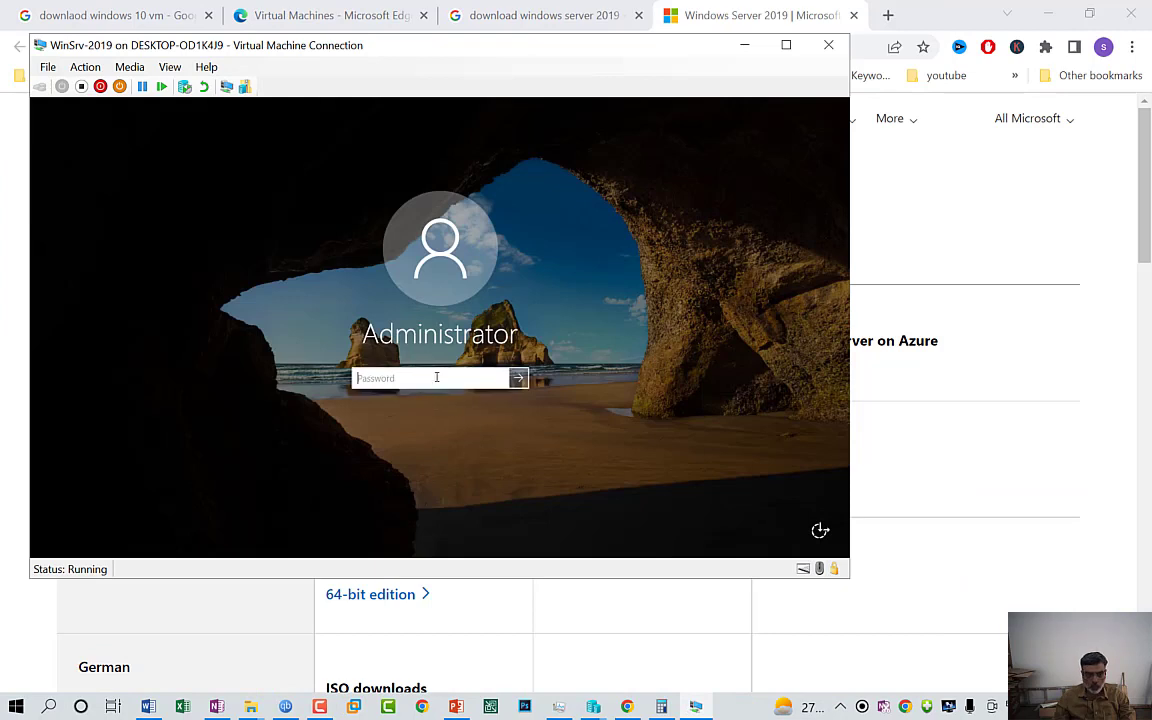
pyautogui.write('••')
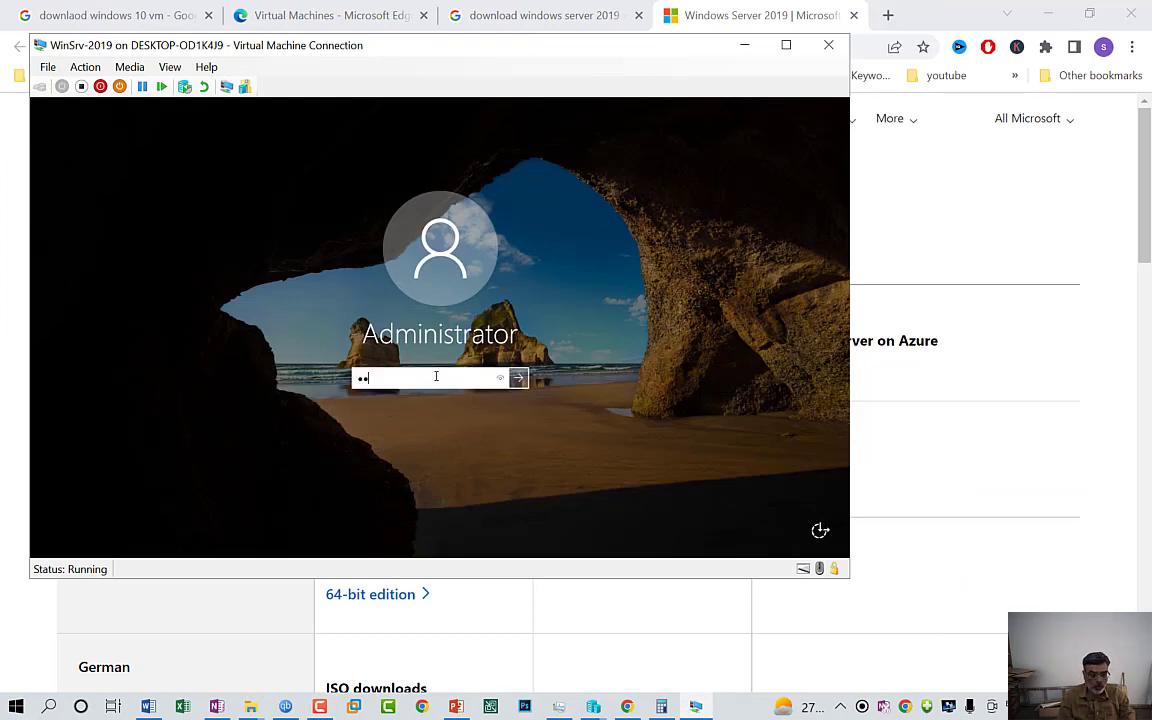
pyautogui.write('•••••')
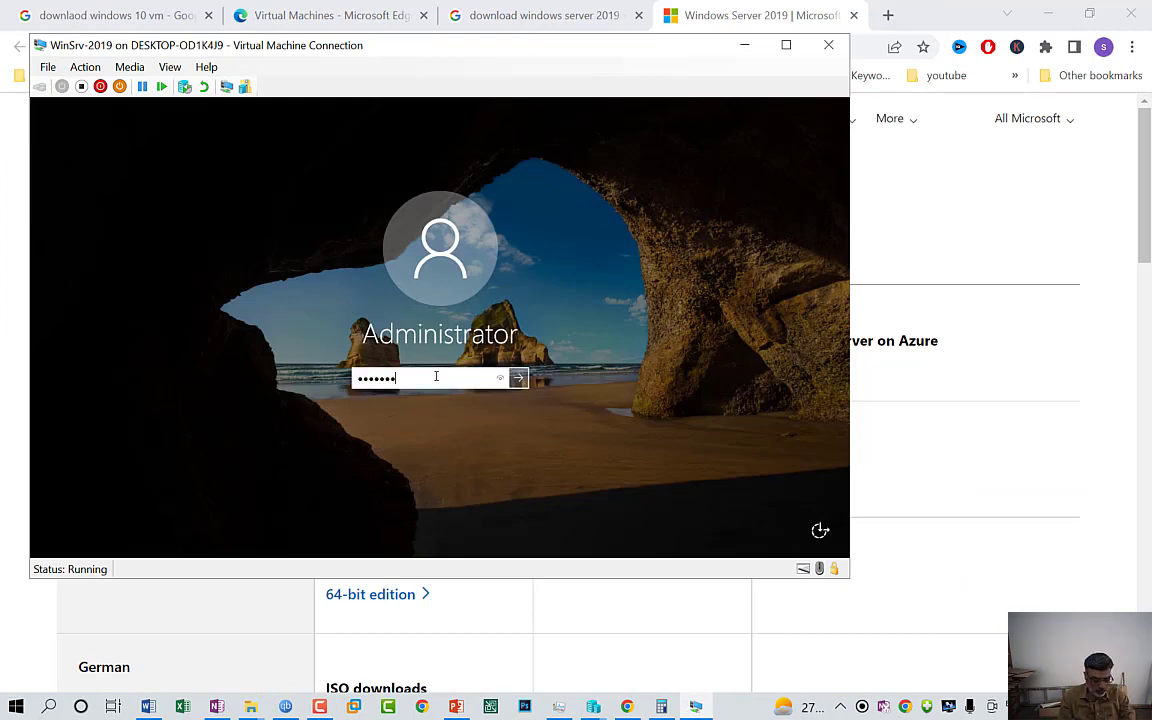
pyautogui.press('BackSpace')
pyautogui.press('BackSpace')
pyautogui.press('BackSpace')
pyautogui.press('BackSpace')
pyautogui.press('BackSpace')
pyautogui.press('BackSpace')
pyautogui.press('BackSpace')
pyautogui.press('BackSpace')
pyautogui.write('••••••••')
pyautogui.press('Return')
pyautogui.moveTo(319, 706)
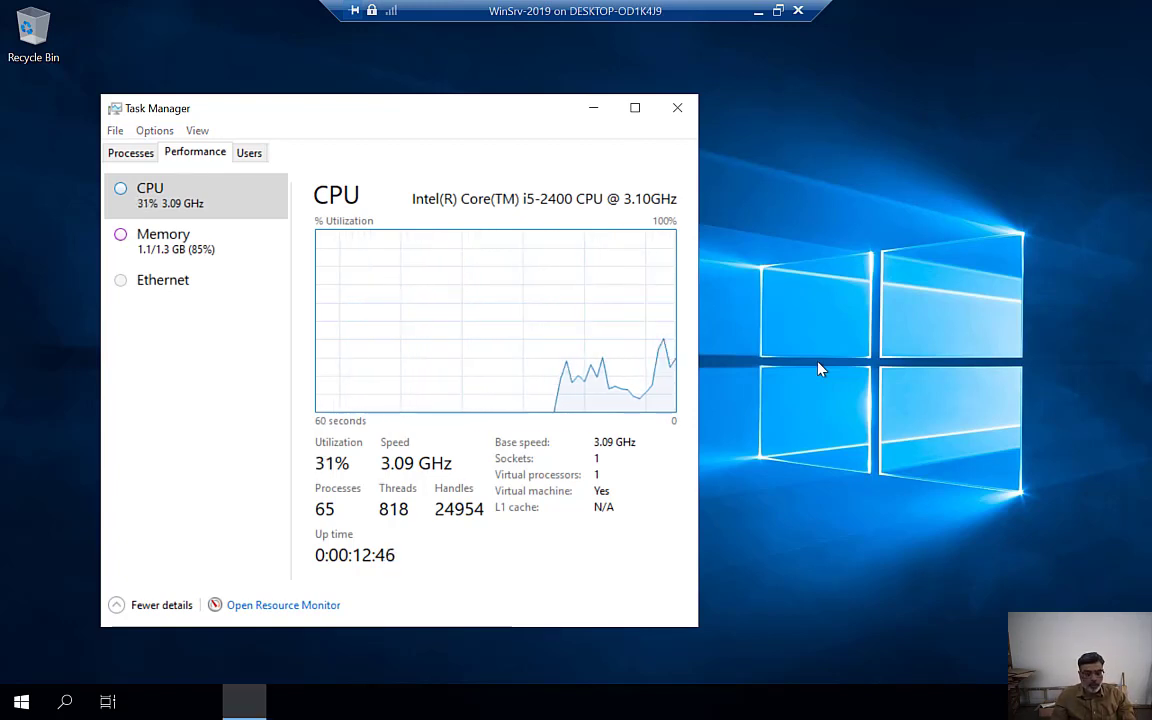
# Toggle the Start menu to view Task Manager, then minimize the VM session to reveal slide 32
pyautogui.press('super')
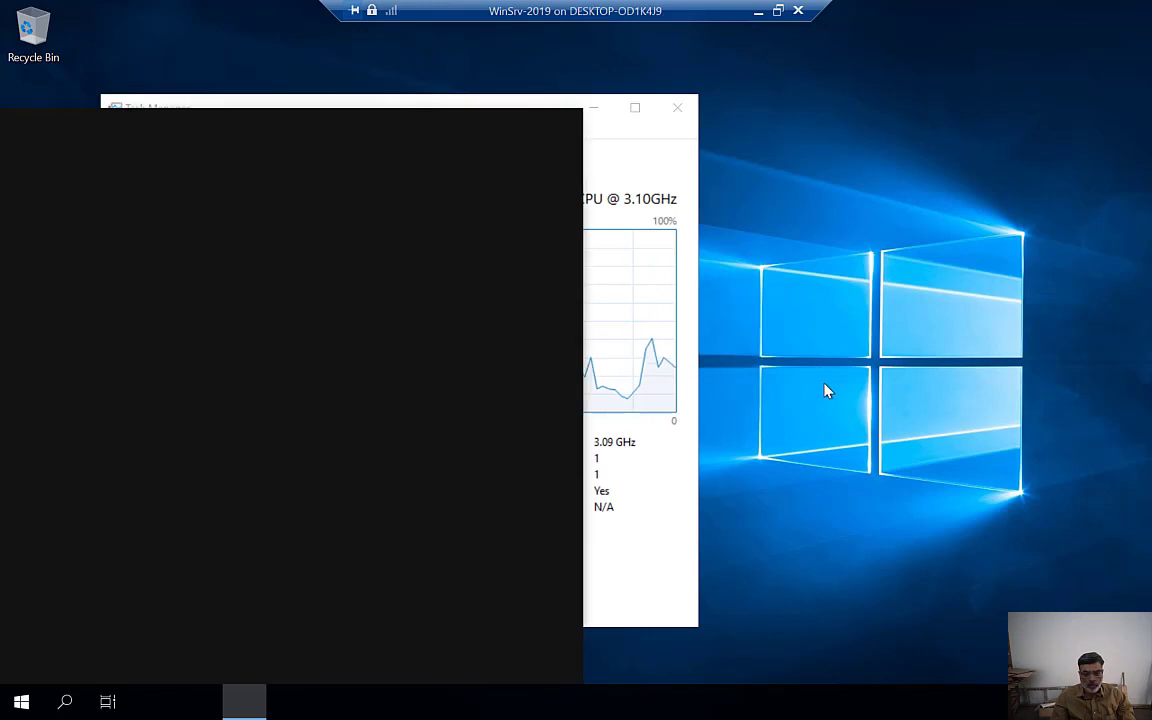
pyautogui.press('super')
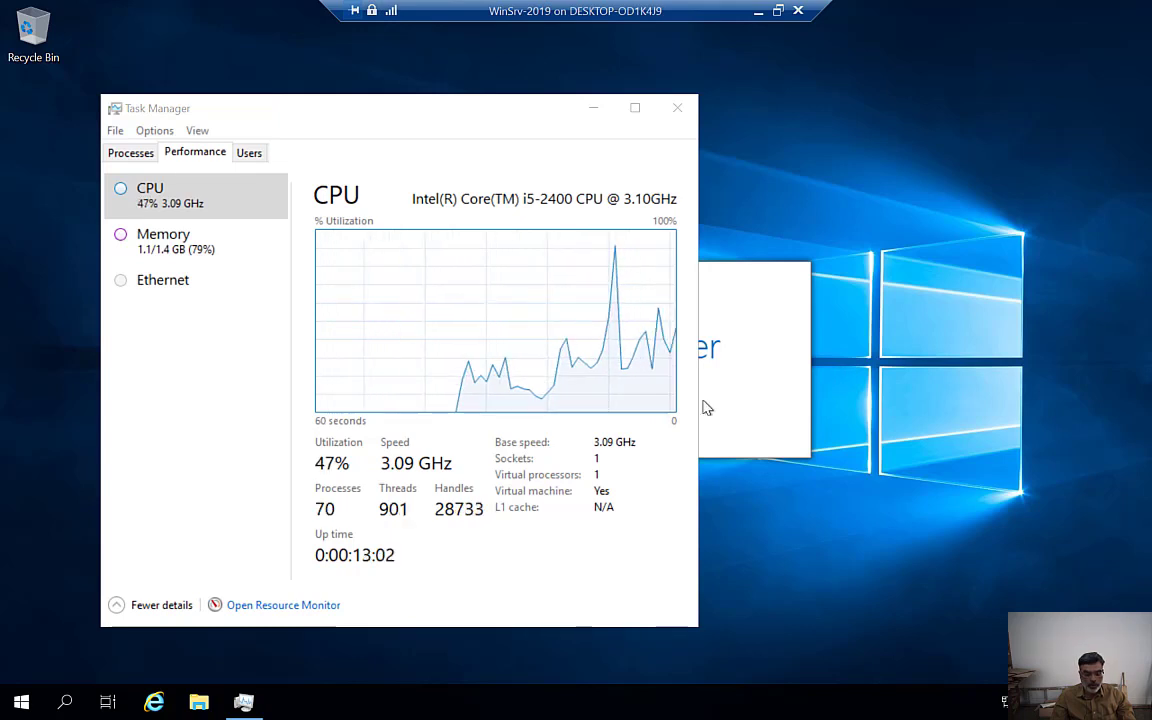
pyautogui.click(758, 11)
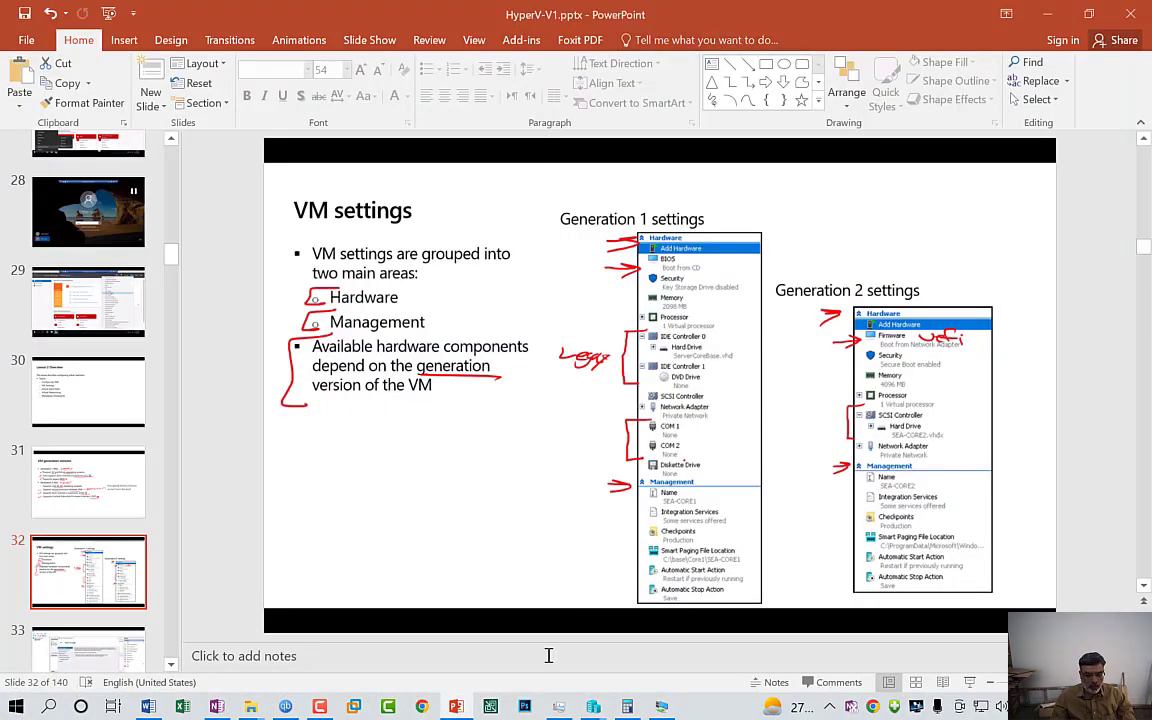
pyautogui.moveTo(319, 714)
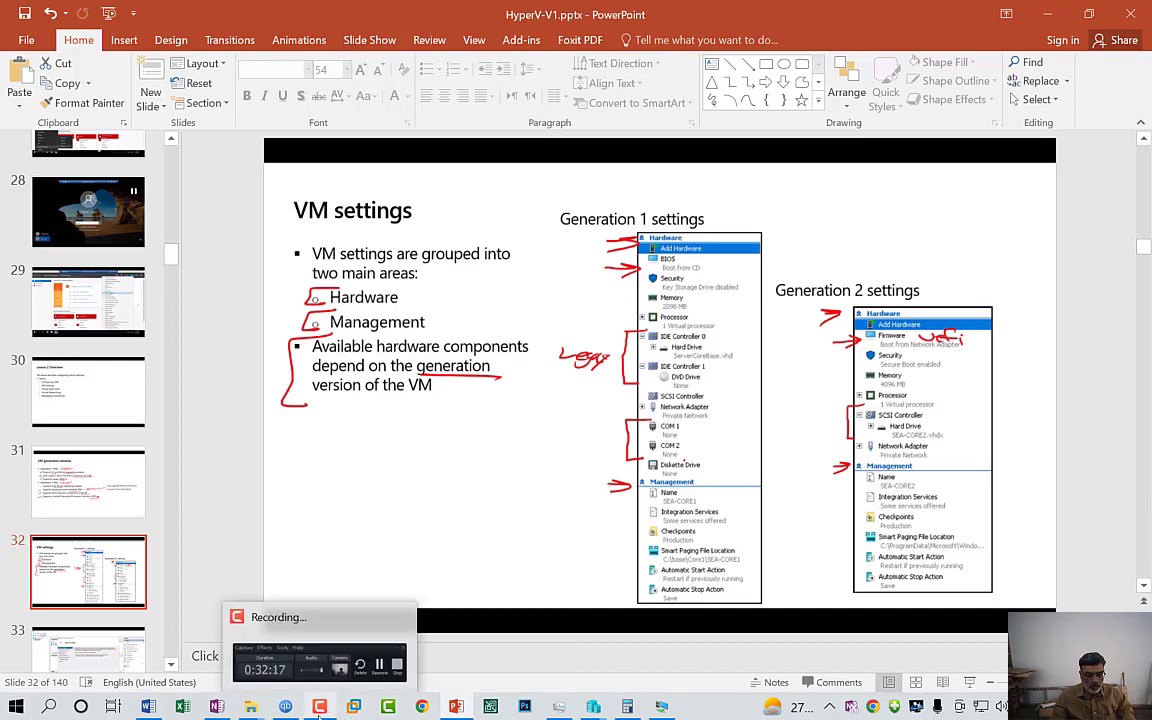
pyautogui.click(297, 665)
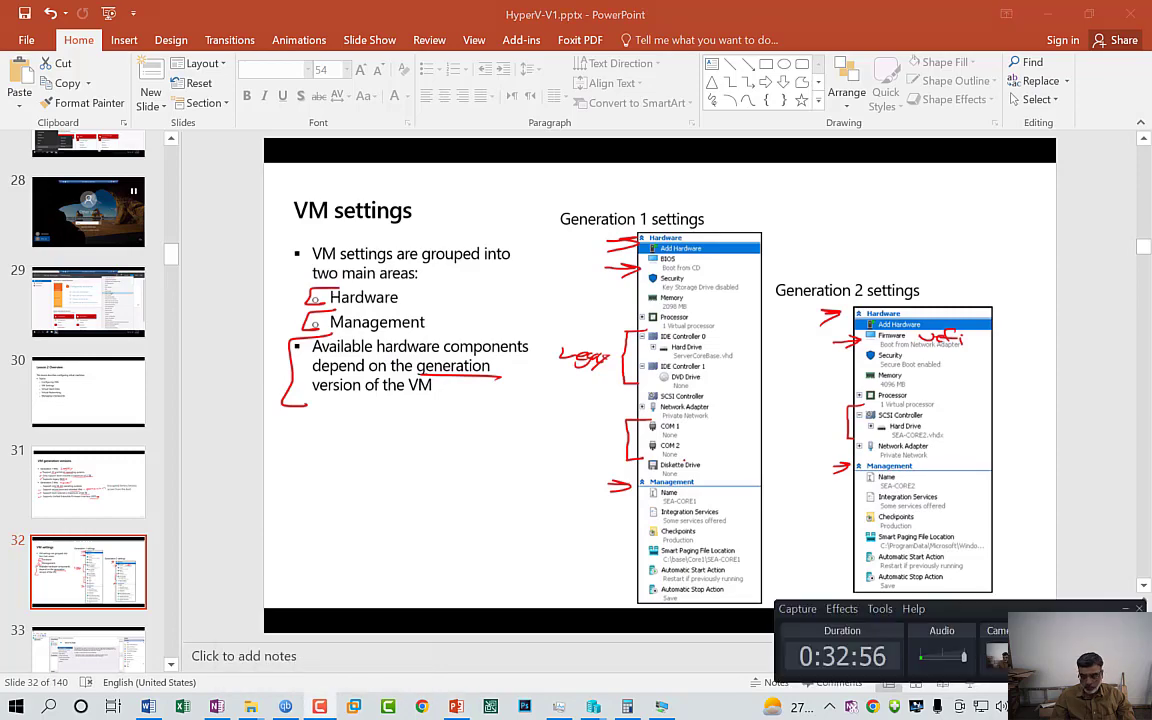